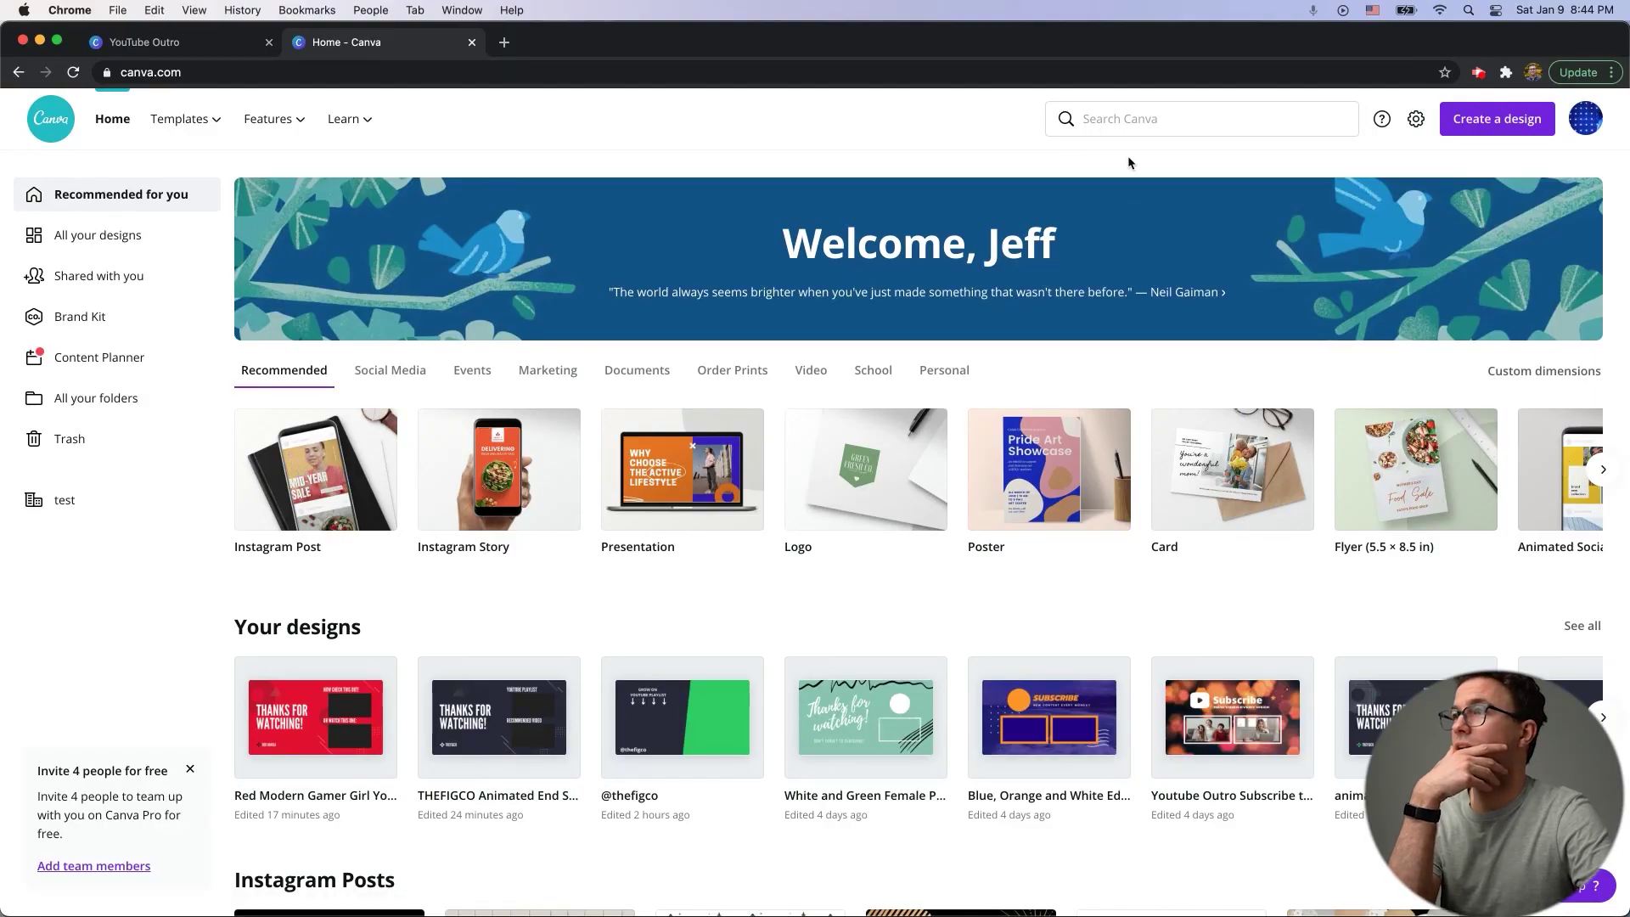
Step: Create a design from the red "Thanks for watching!" YouTube Outro template and name it "thefigco end screen option 1"
click(1099, 120)
text(youtube outro)
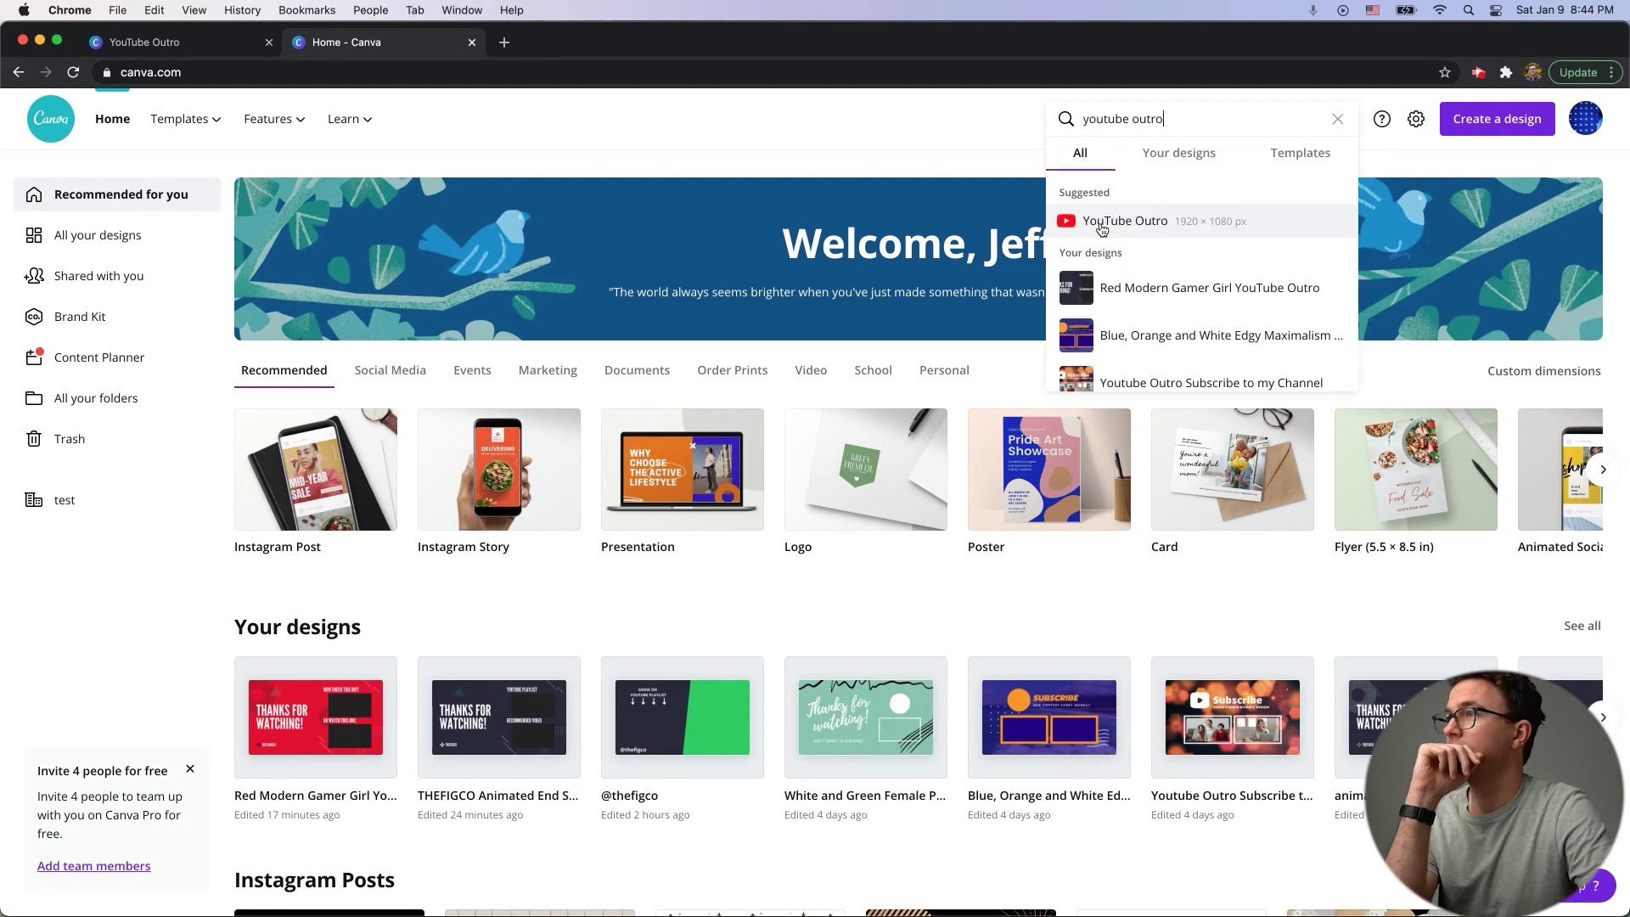
click(1102, 226)
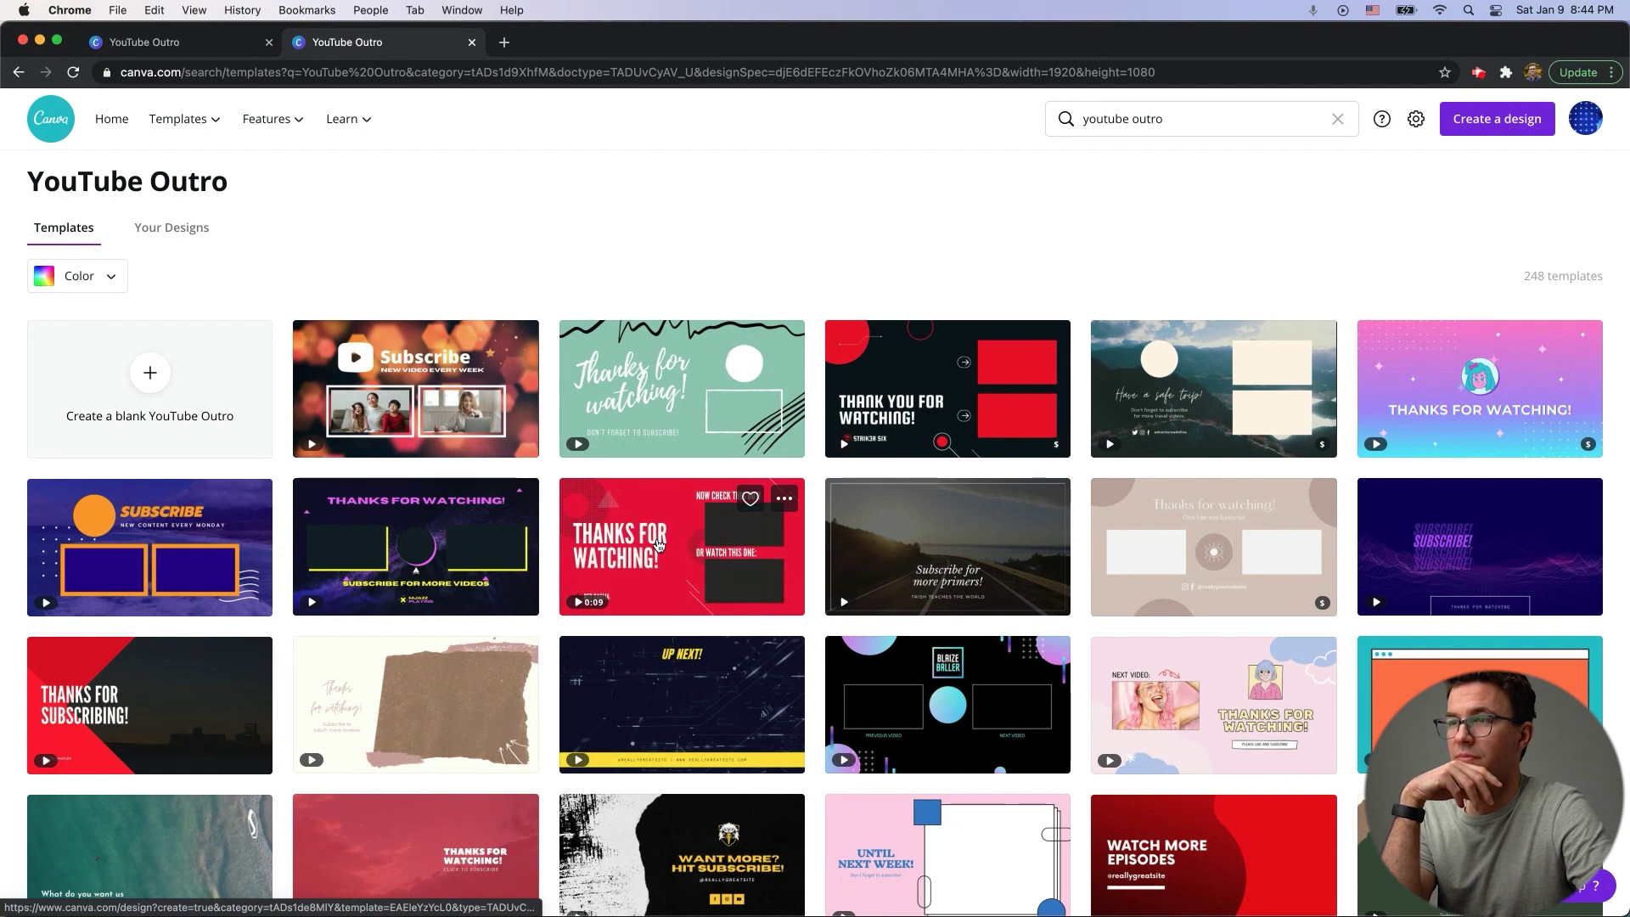
click(658, 544)
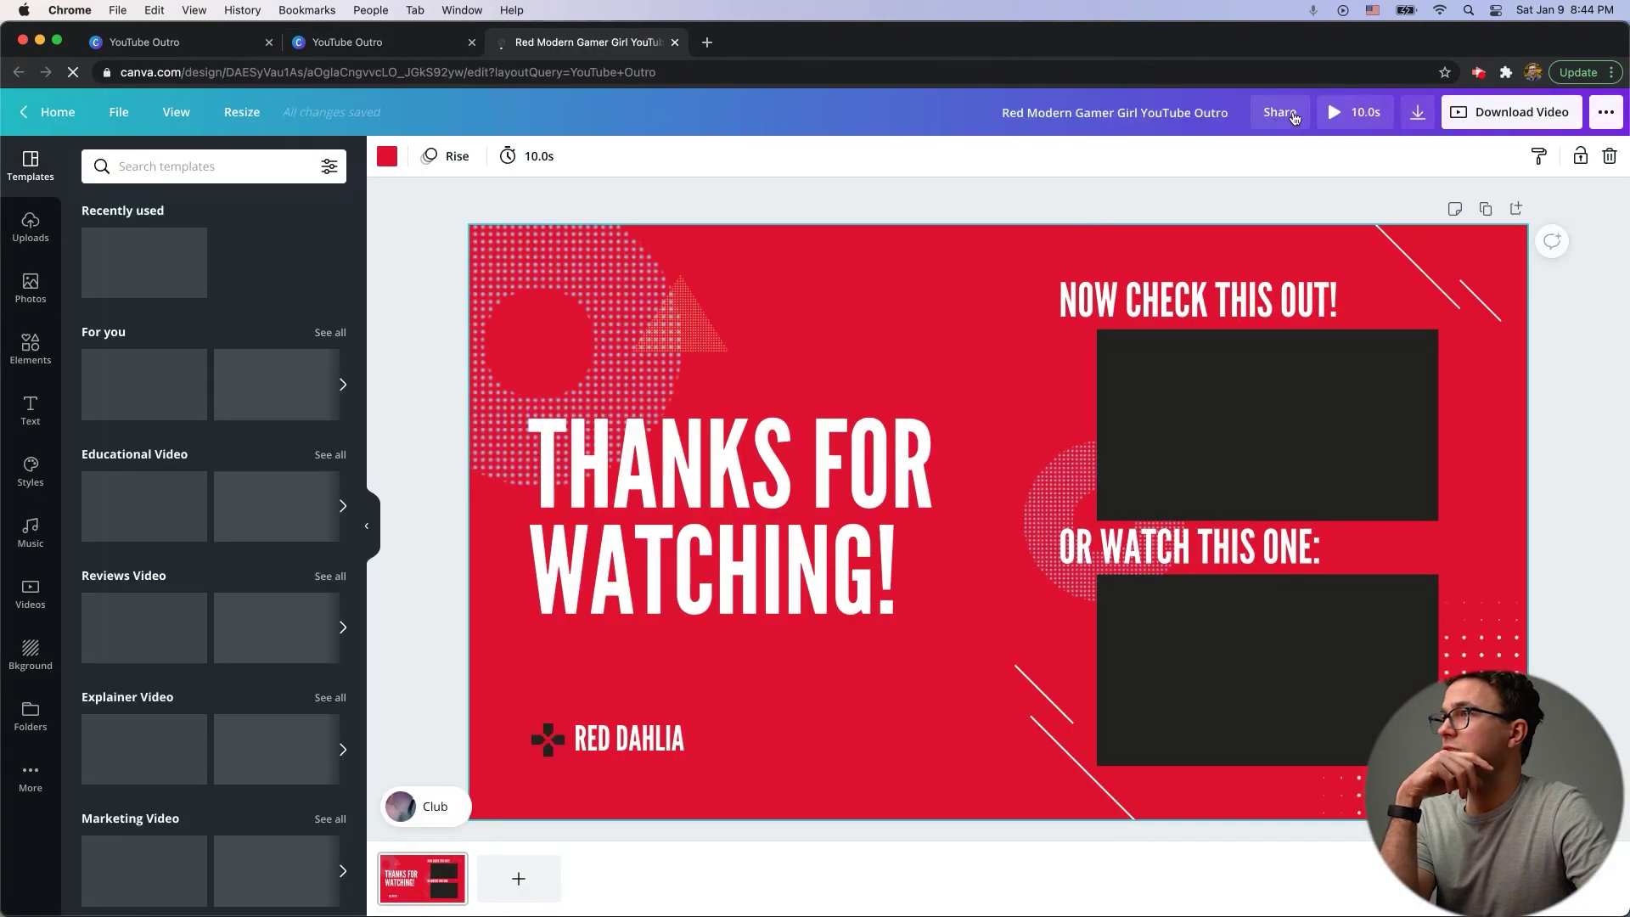
click(1119, 116)
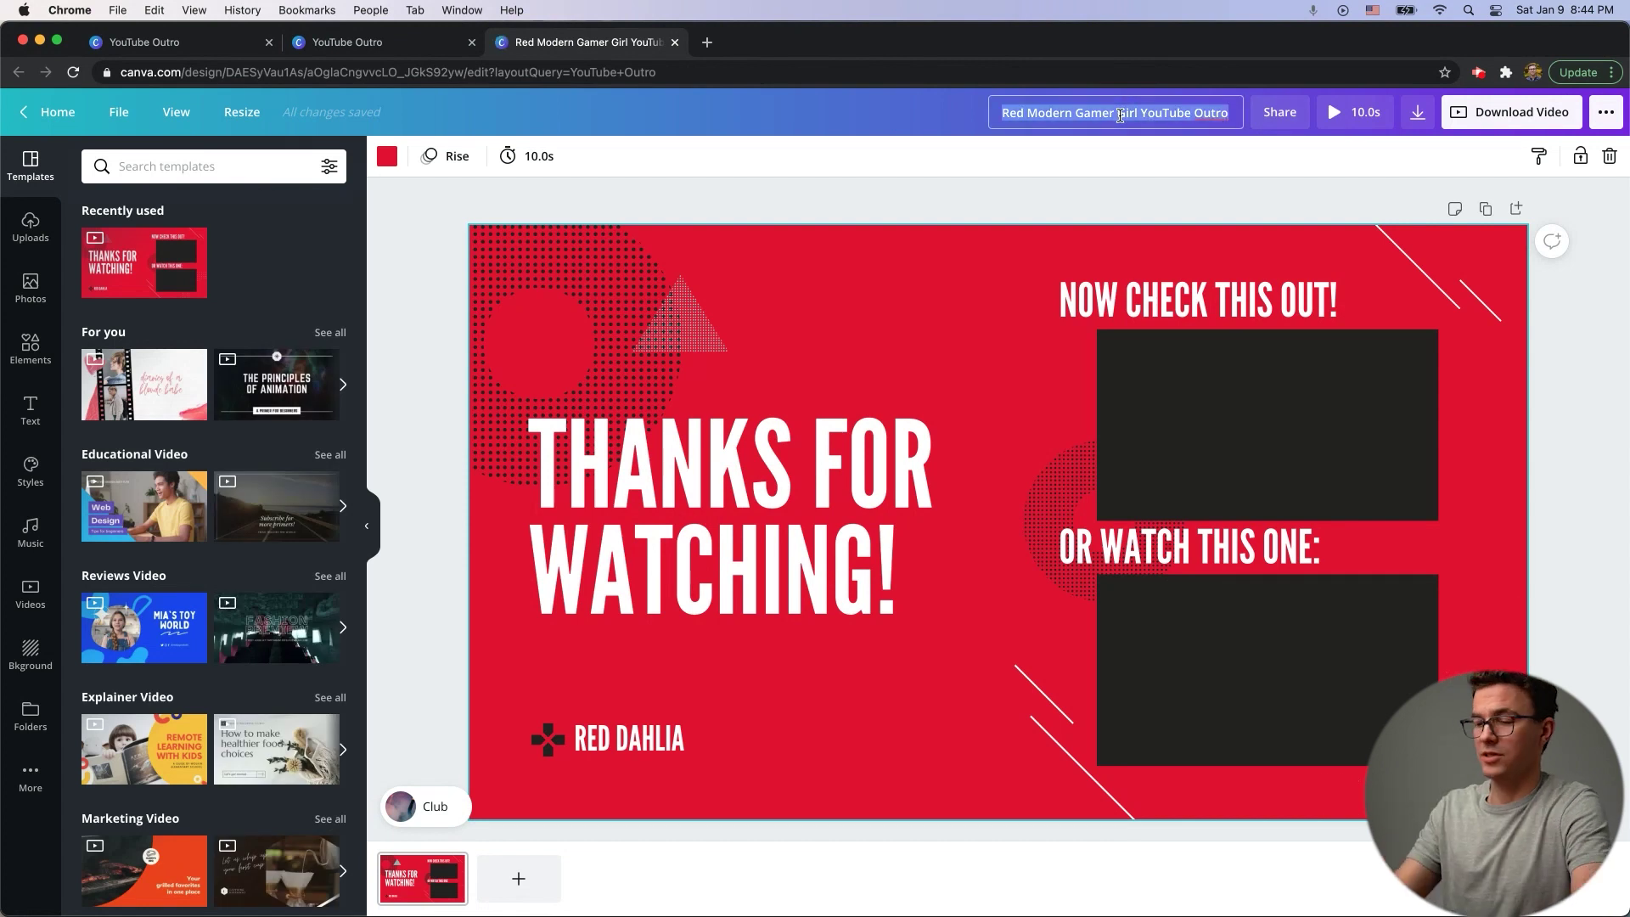
text(thefigco end screen option 1)
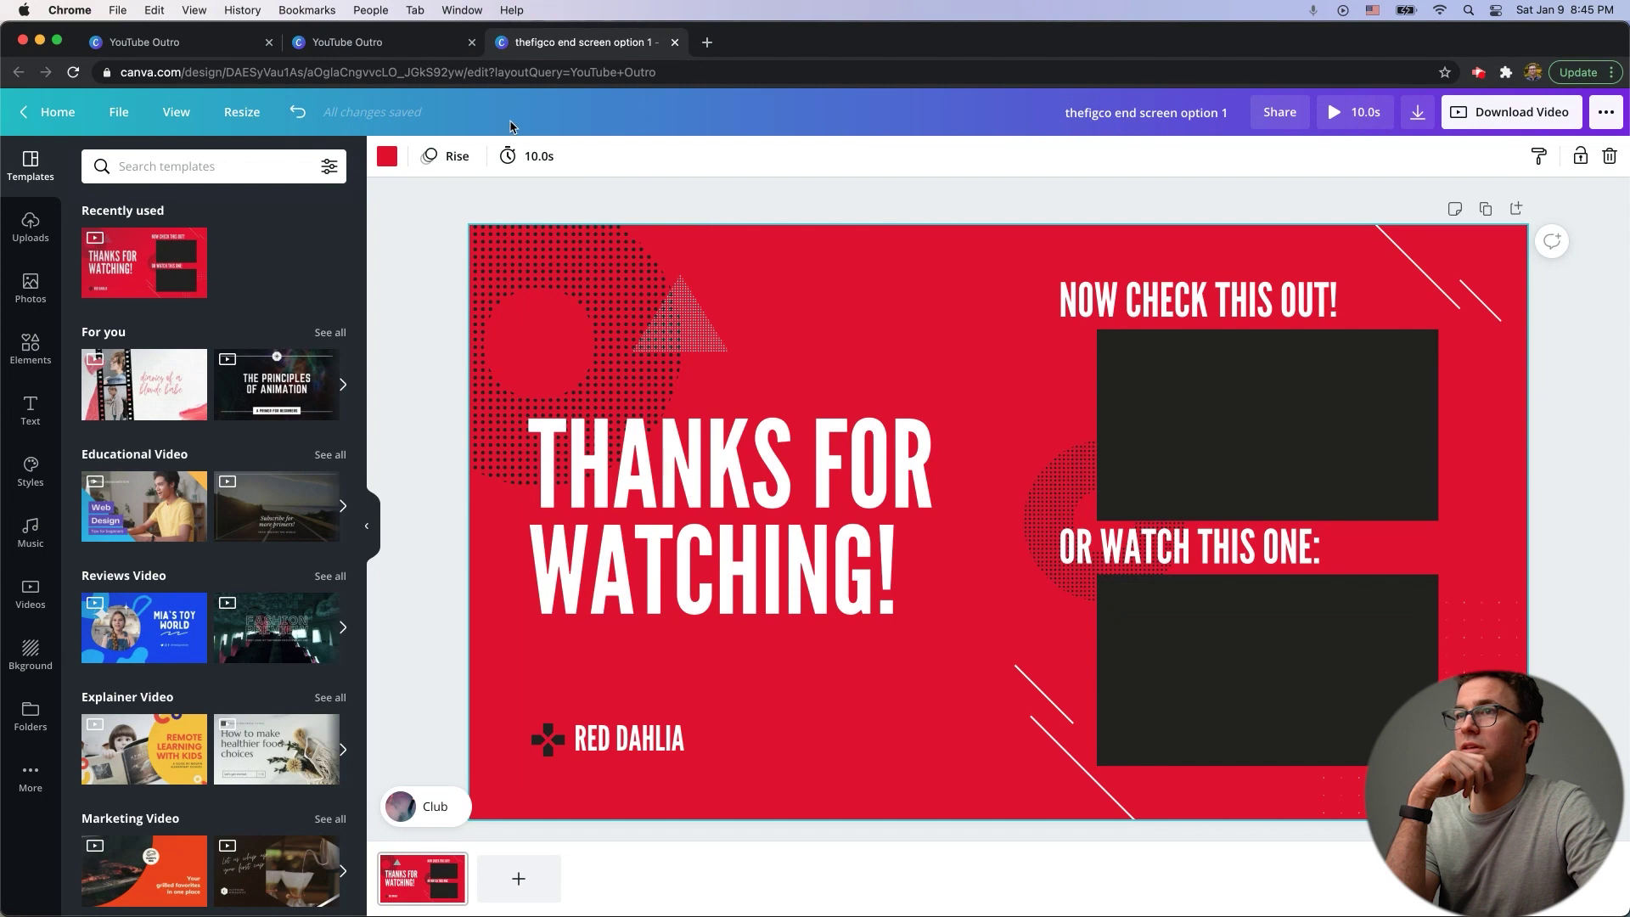
Step: Set the page timing to 7.0 seconds and its background to the dark navy of the untitled palette
click(538, 157)
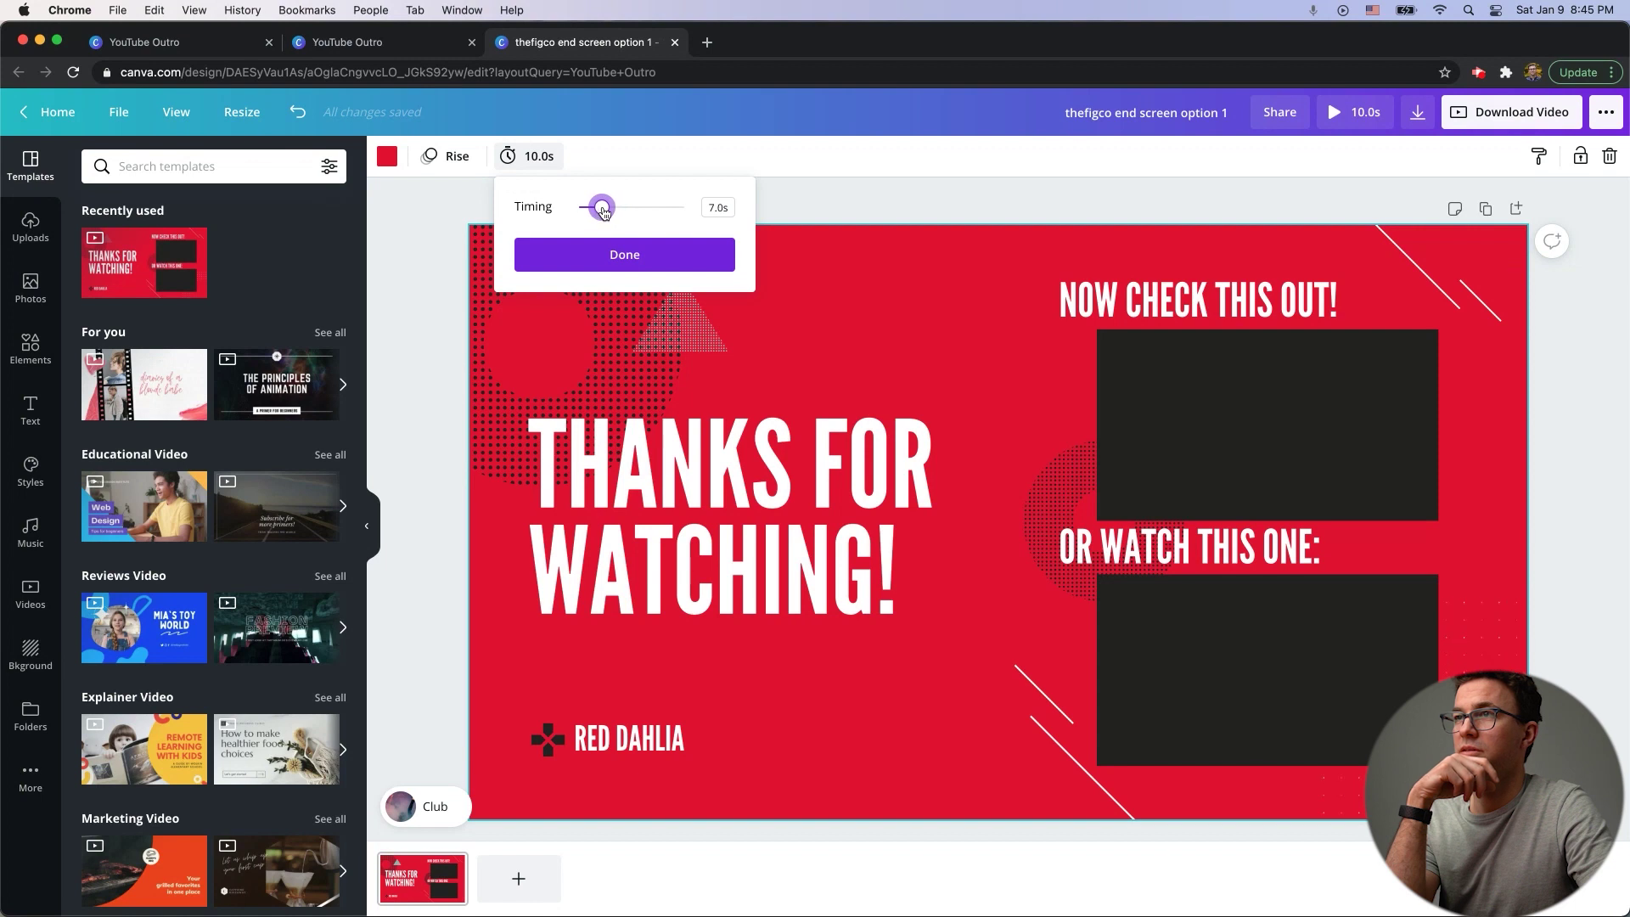
click(624, 254)
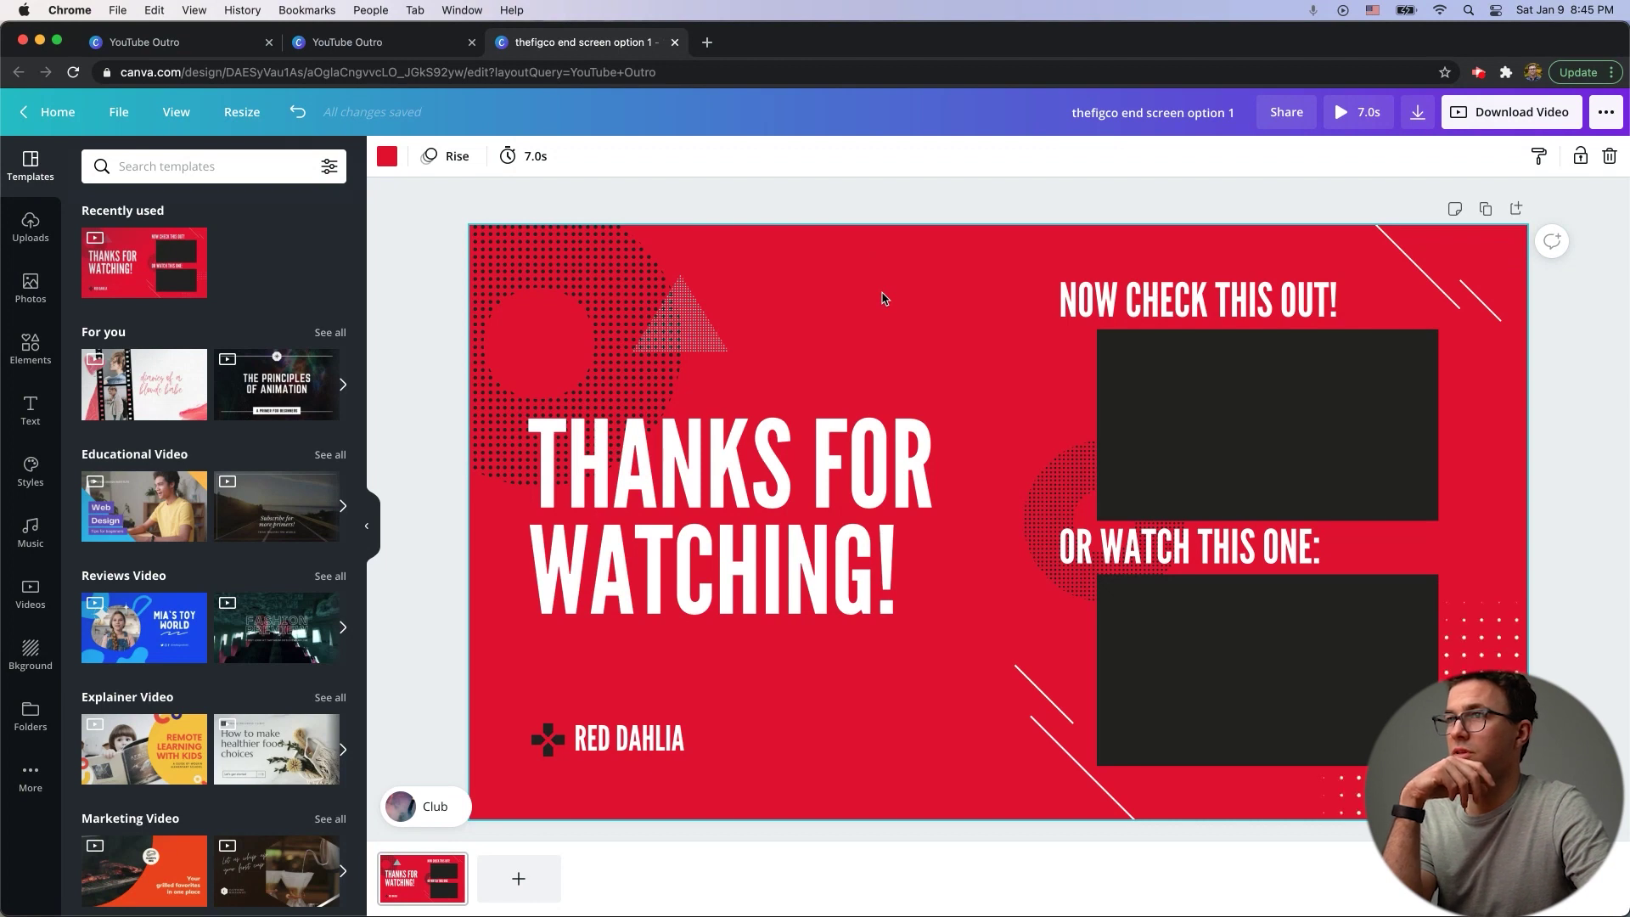
click(386, 156)
click(99, 414)
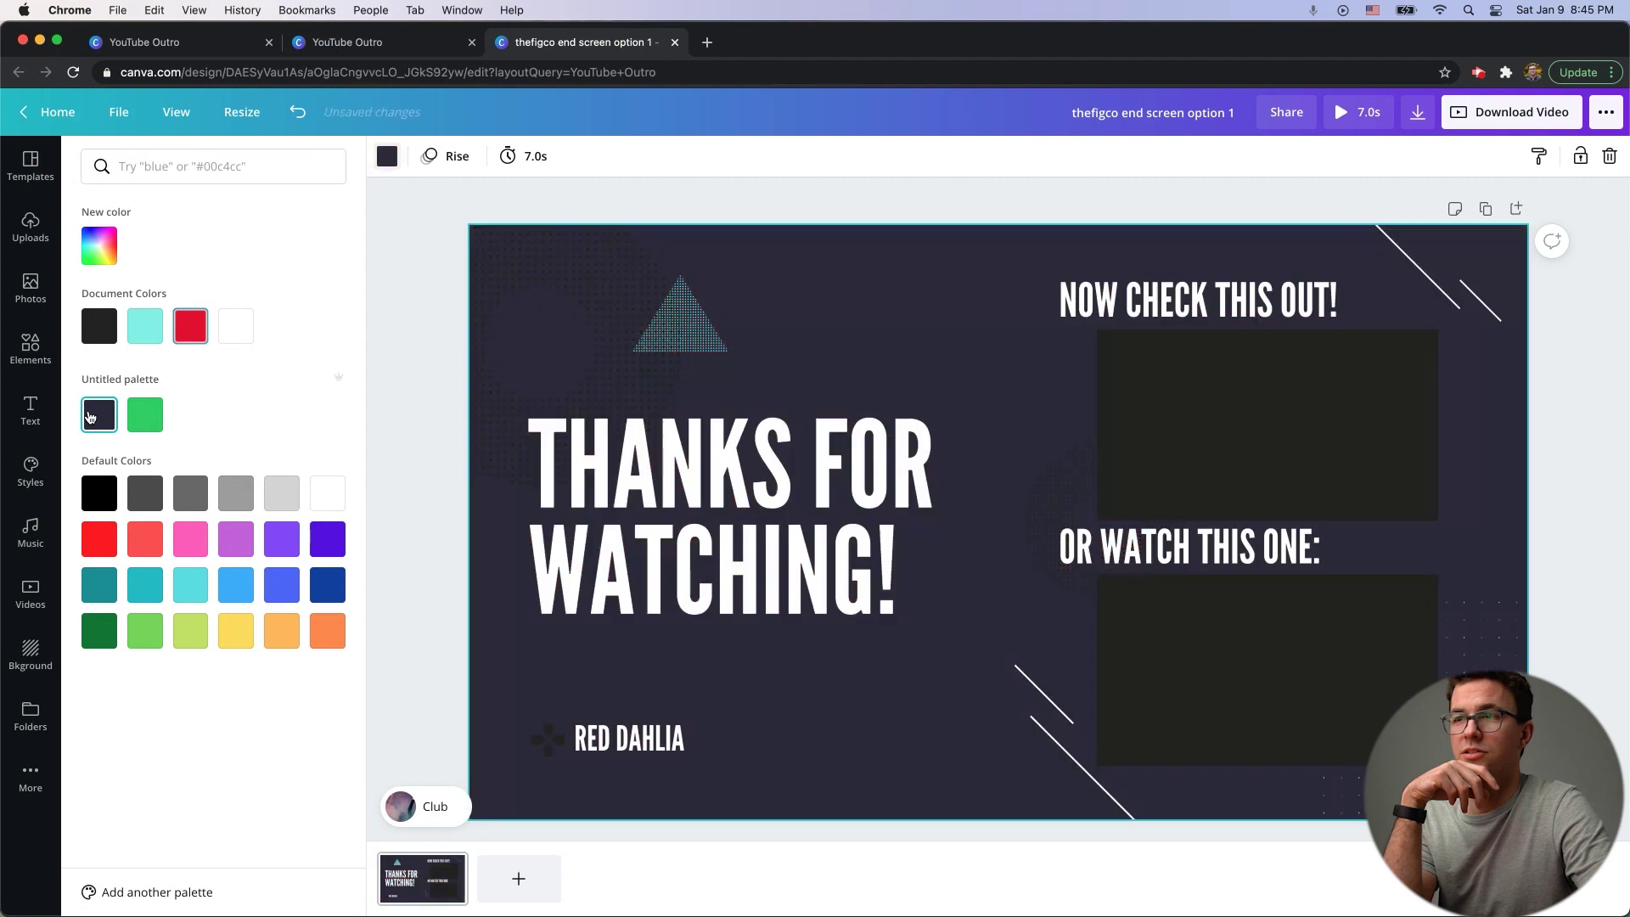
double_click(662, 745)
text(THE)
key(Left)
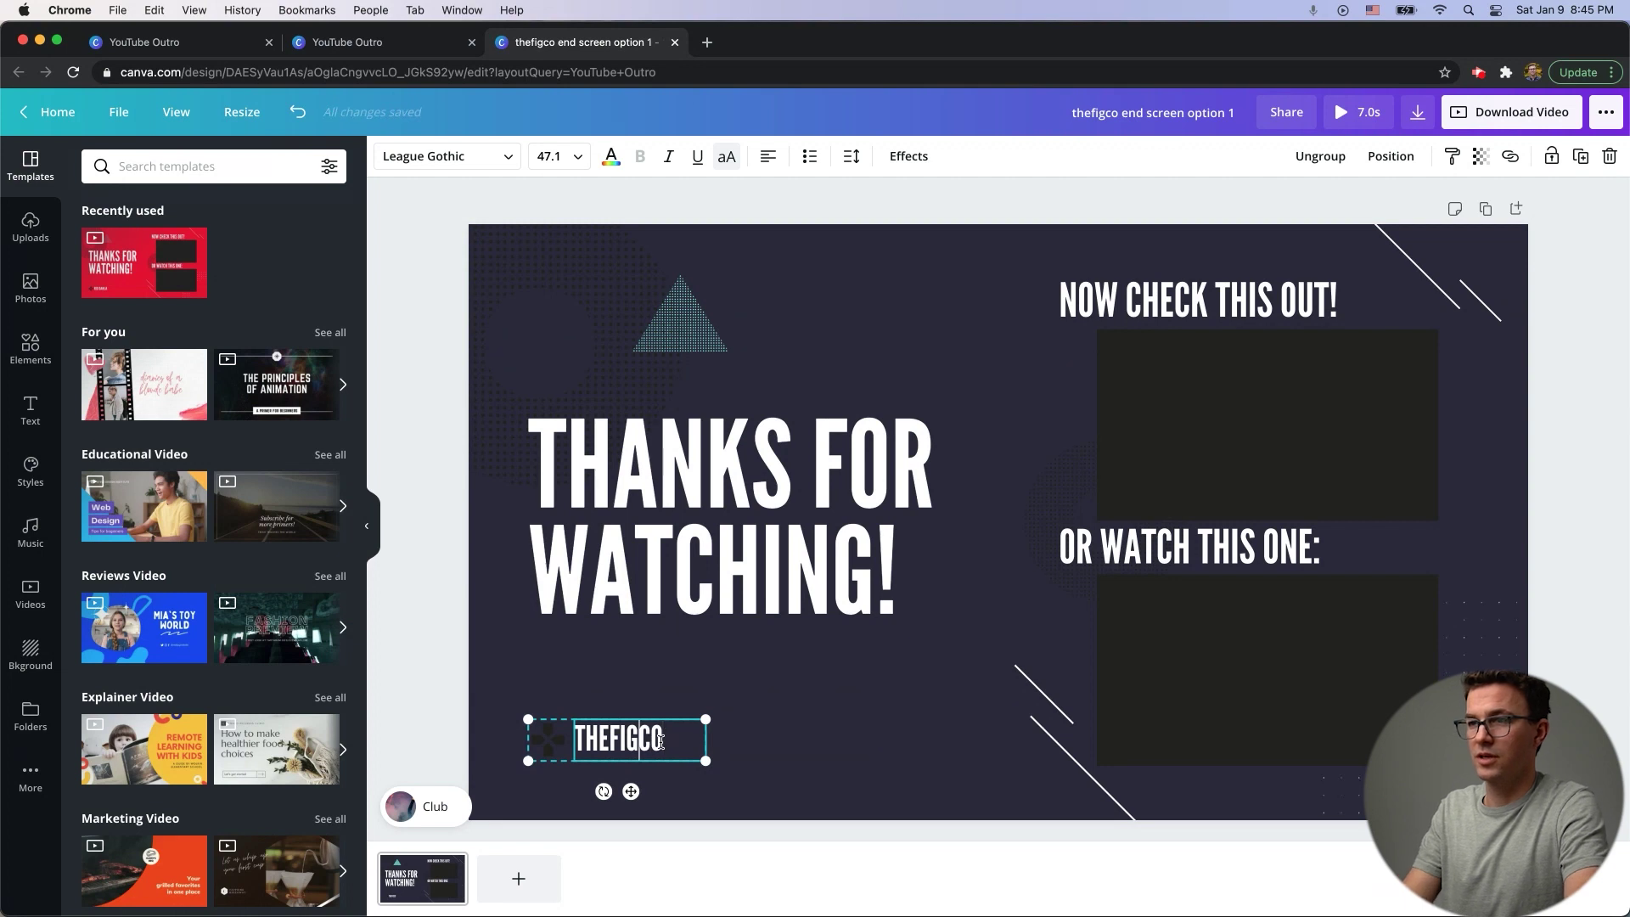
key(super+Left)
text(@)
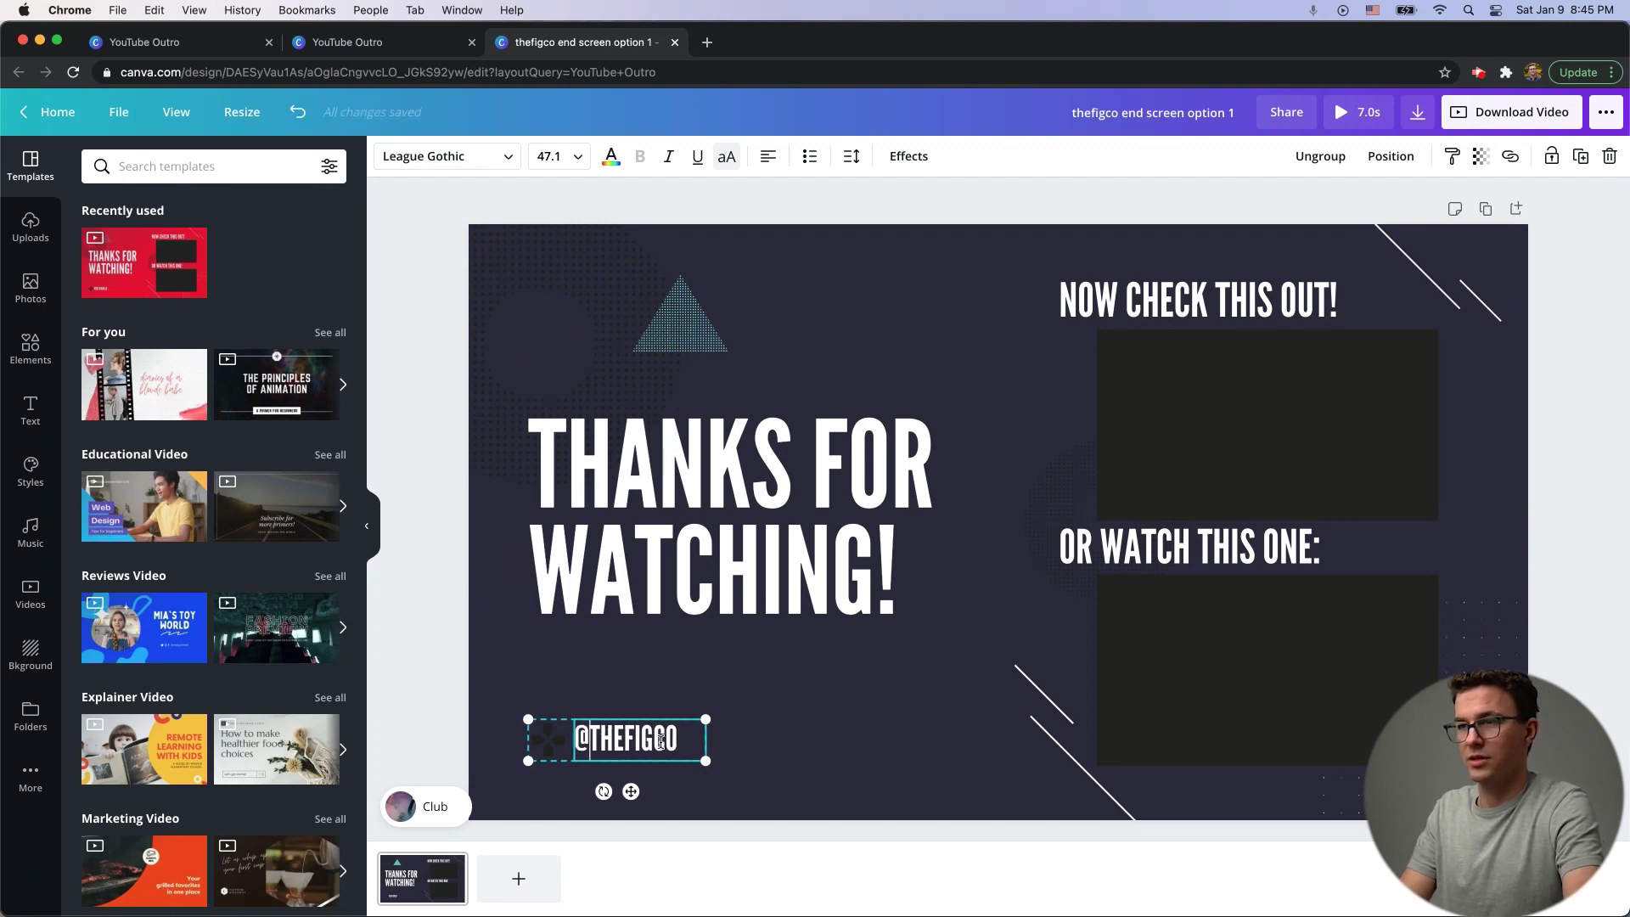
click(545, 753)
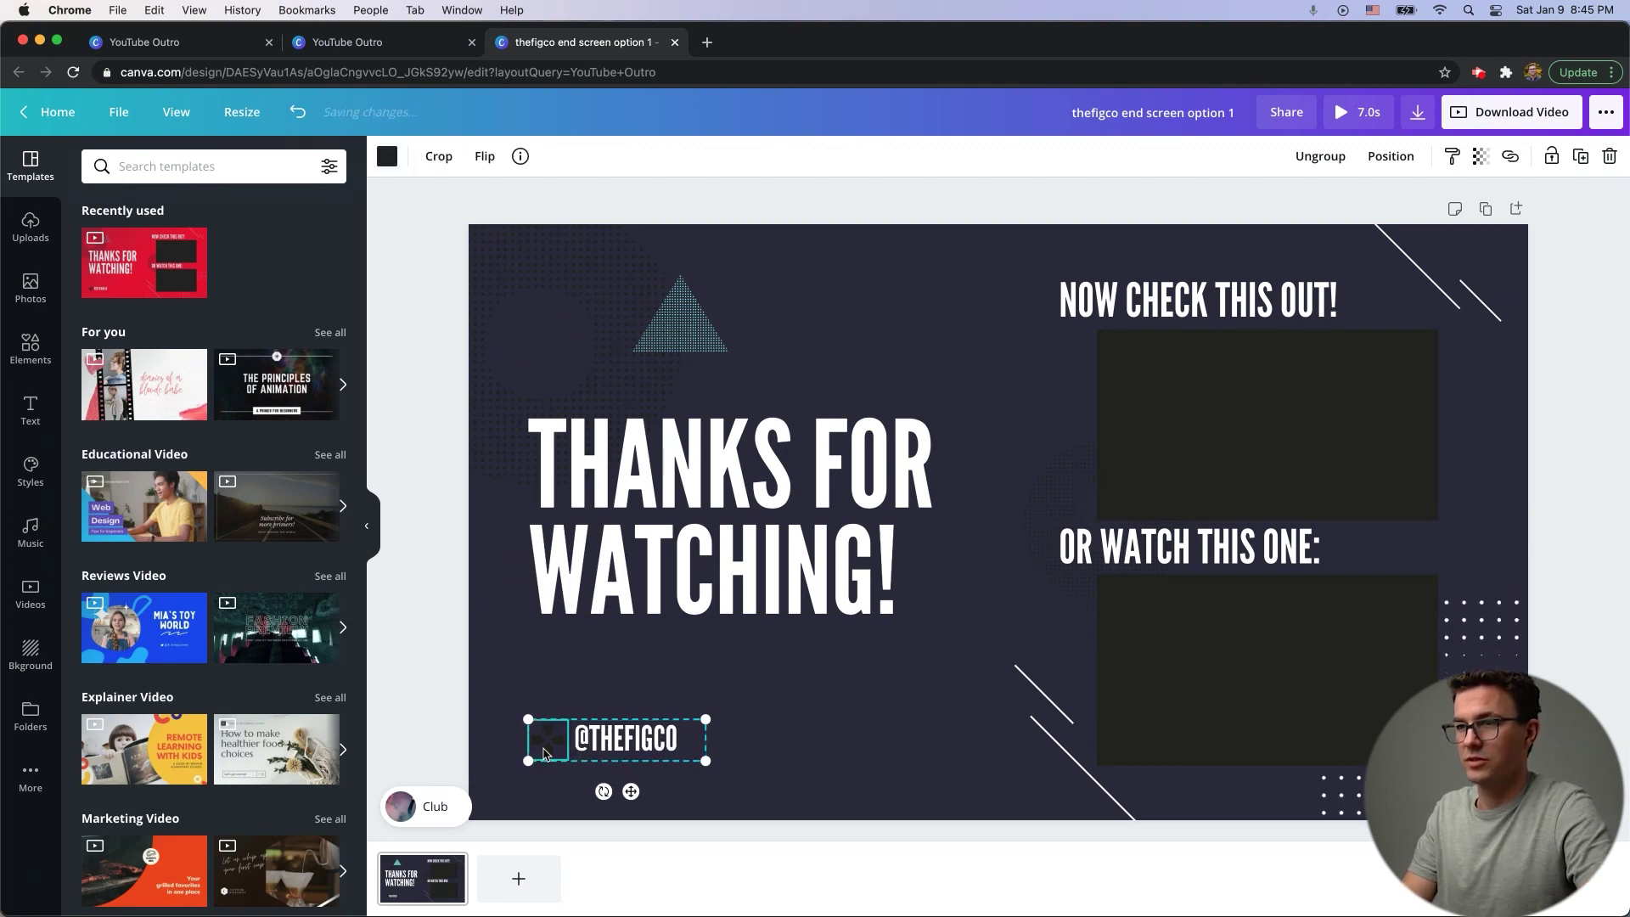
click(387, 157)
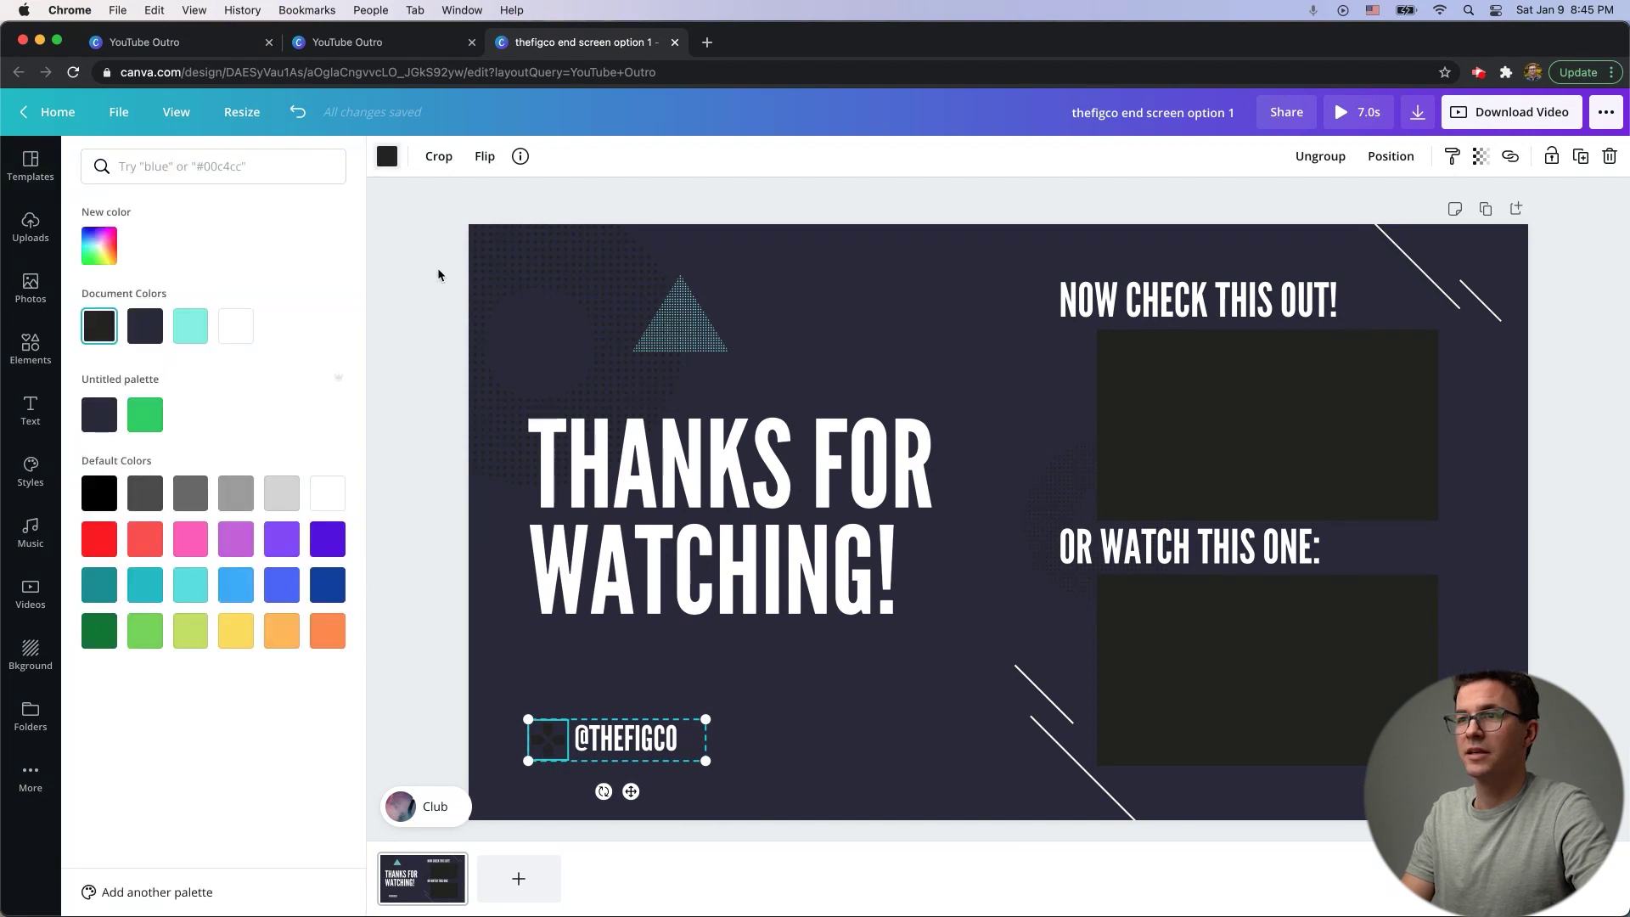
click(235, 326)
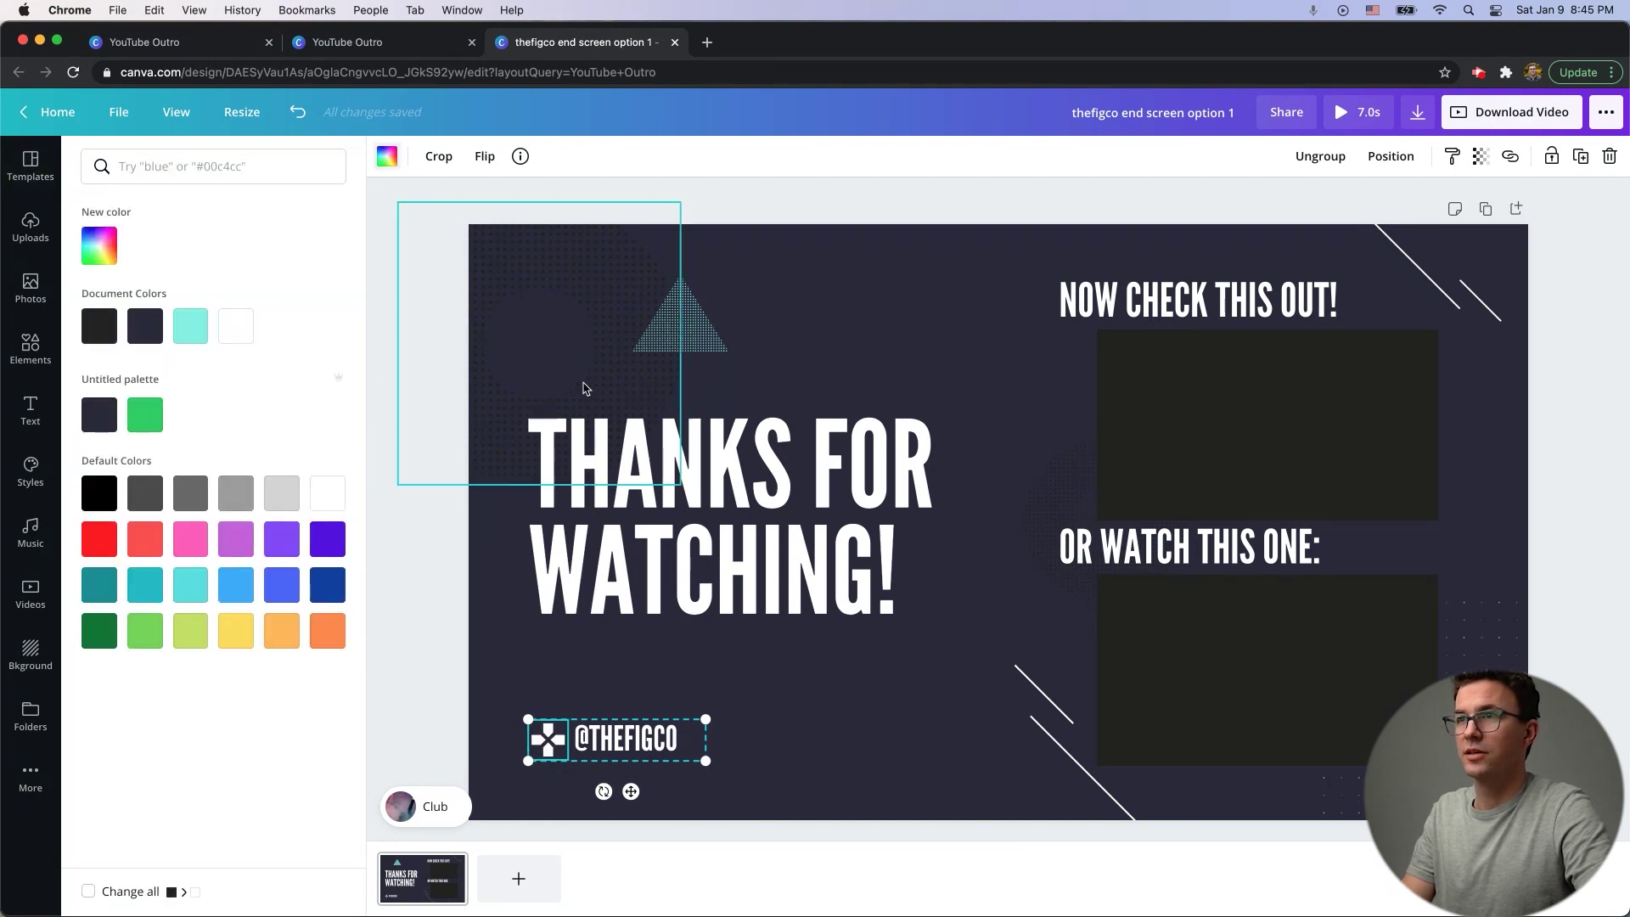
Step: Recolour the triangle with the palette's green and the large dotted circle with Light Gray #d9d9d9
click(702, 315)
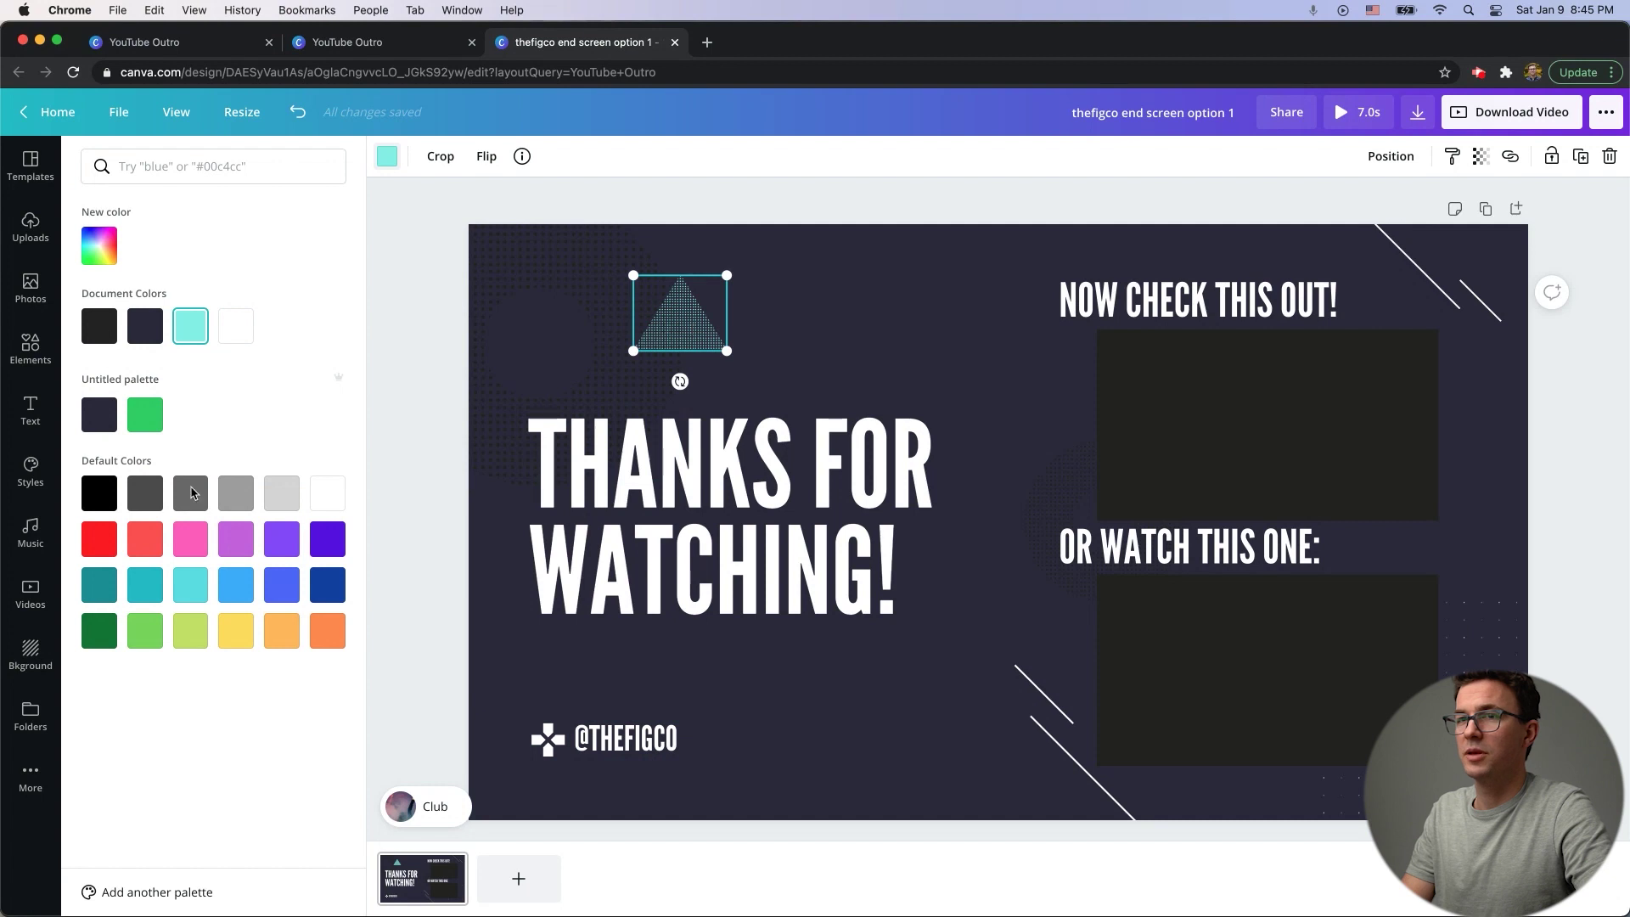
click(151, 421)
click(531, 262)
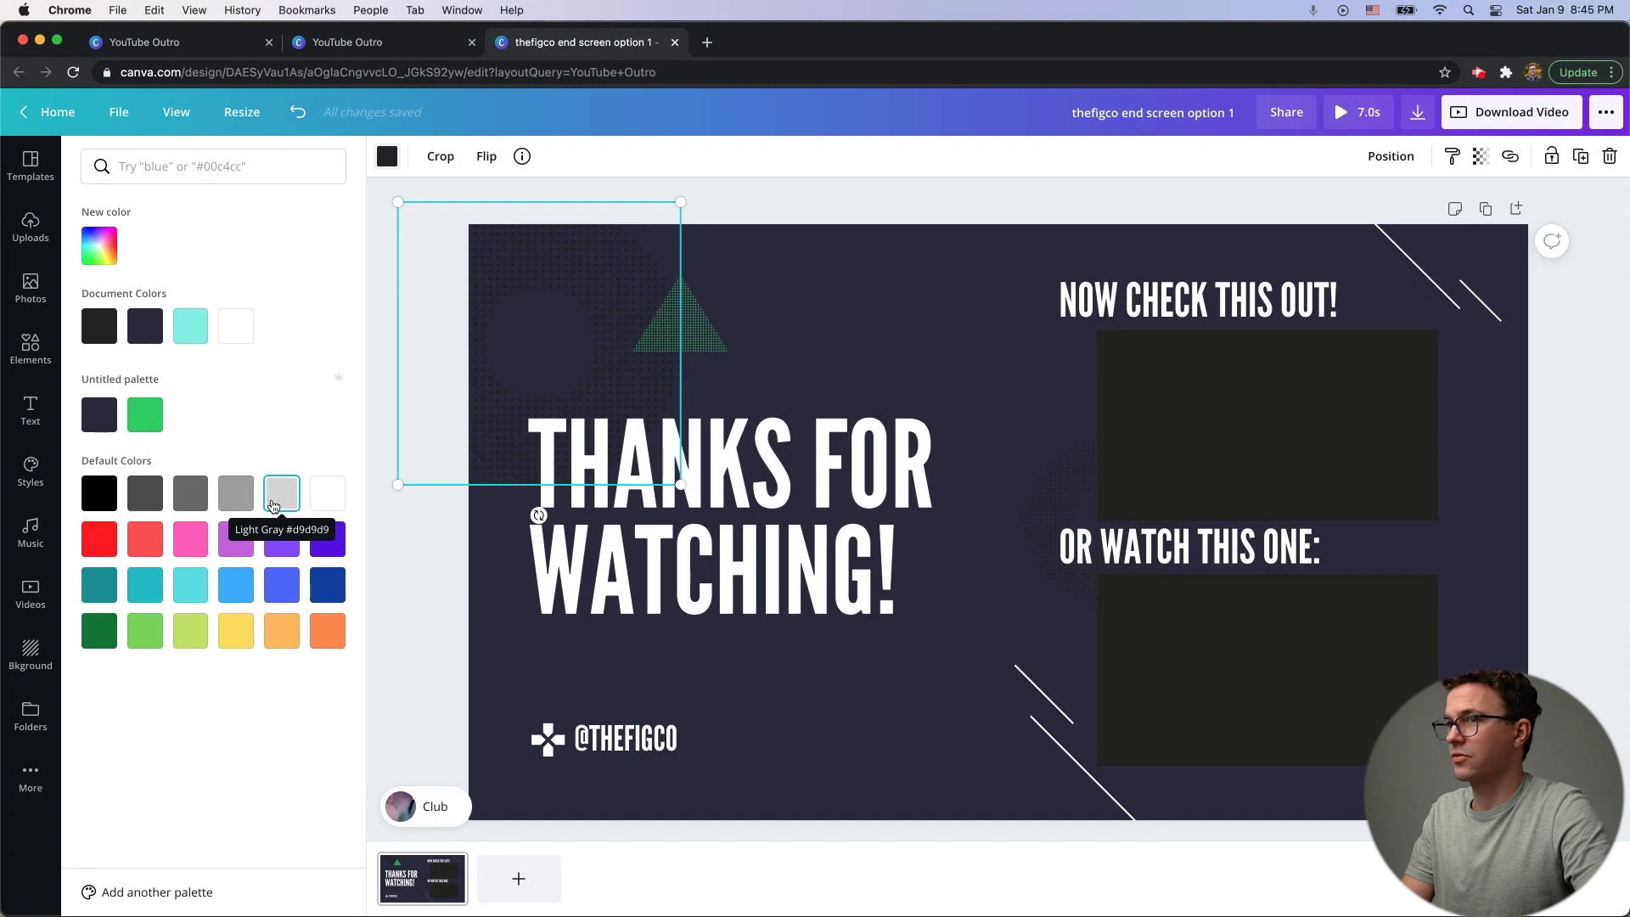
click(274, 506)
key(Escape)
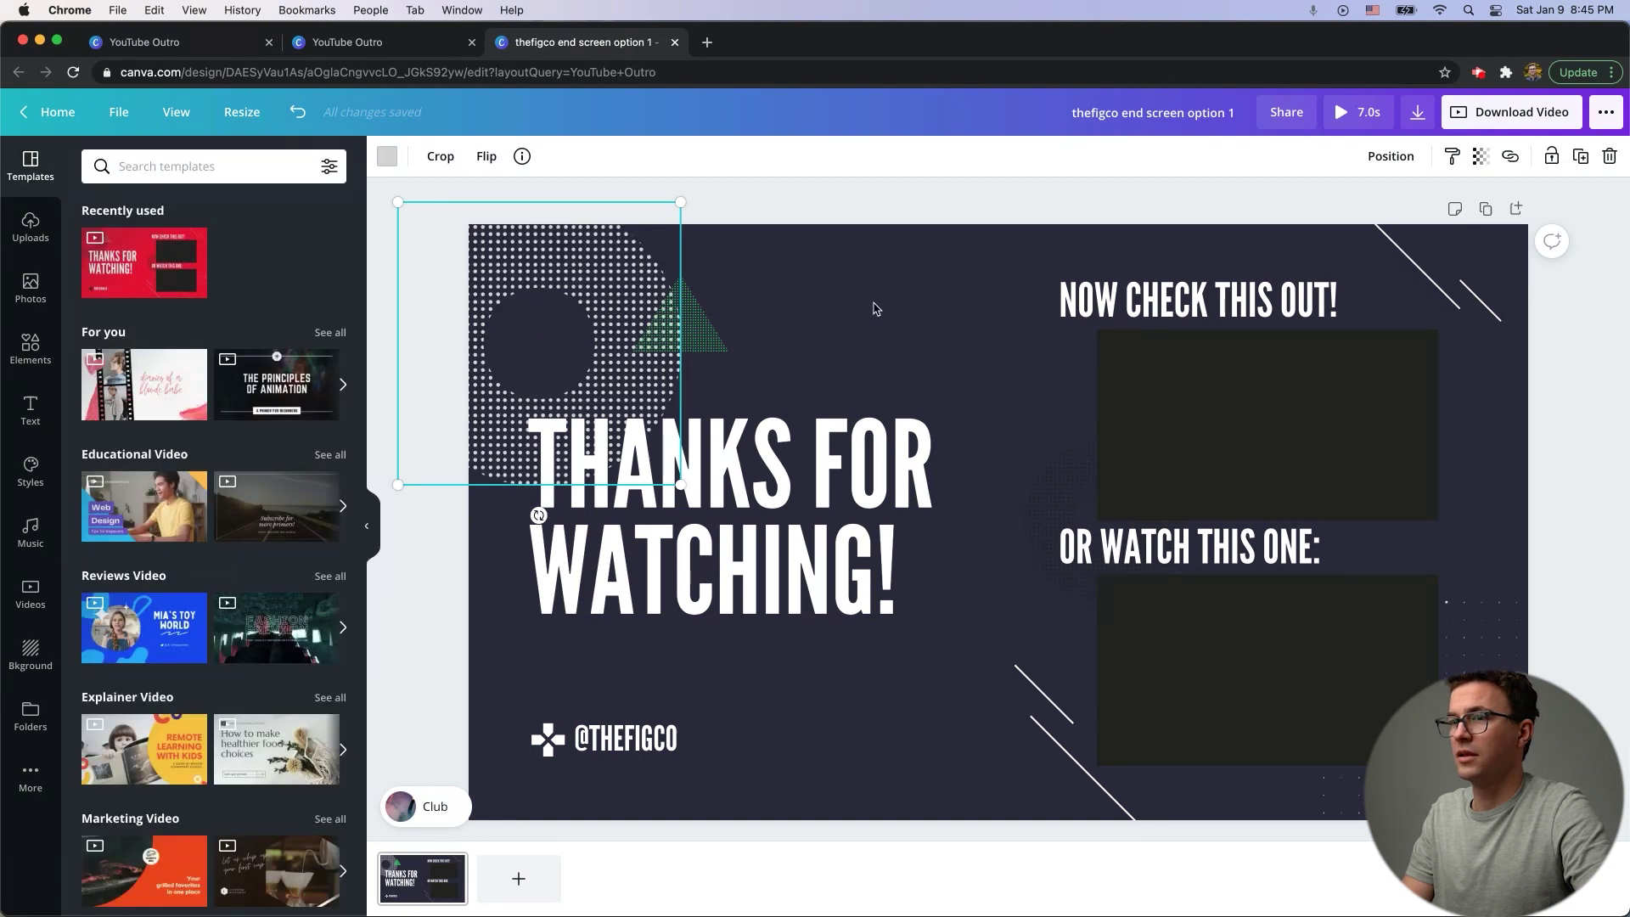
Step: Change the heading above the upper video placeholder to "YOUTUBE PLAYLIST"
double_click(1133, 299)
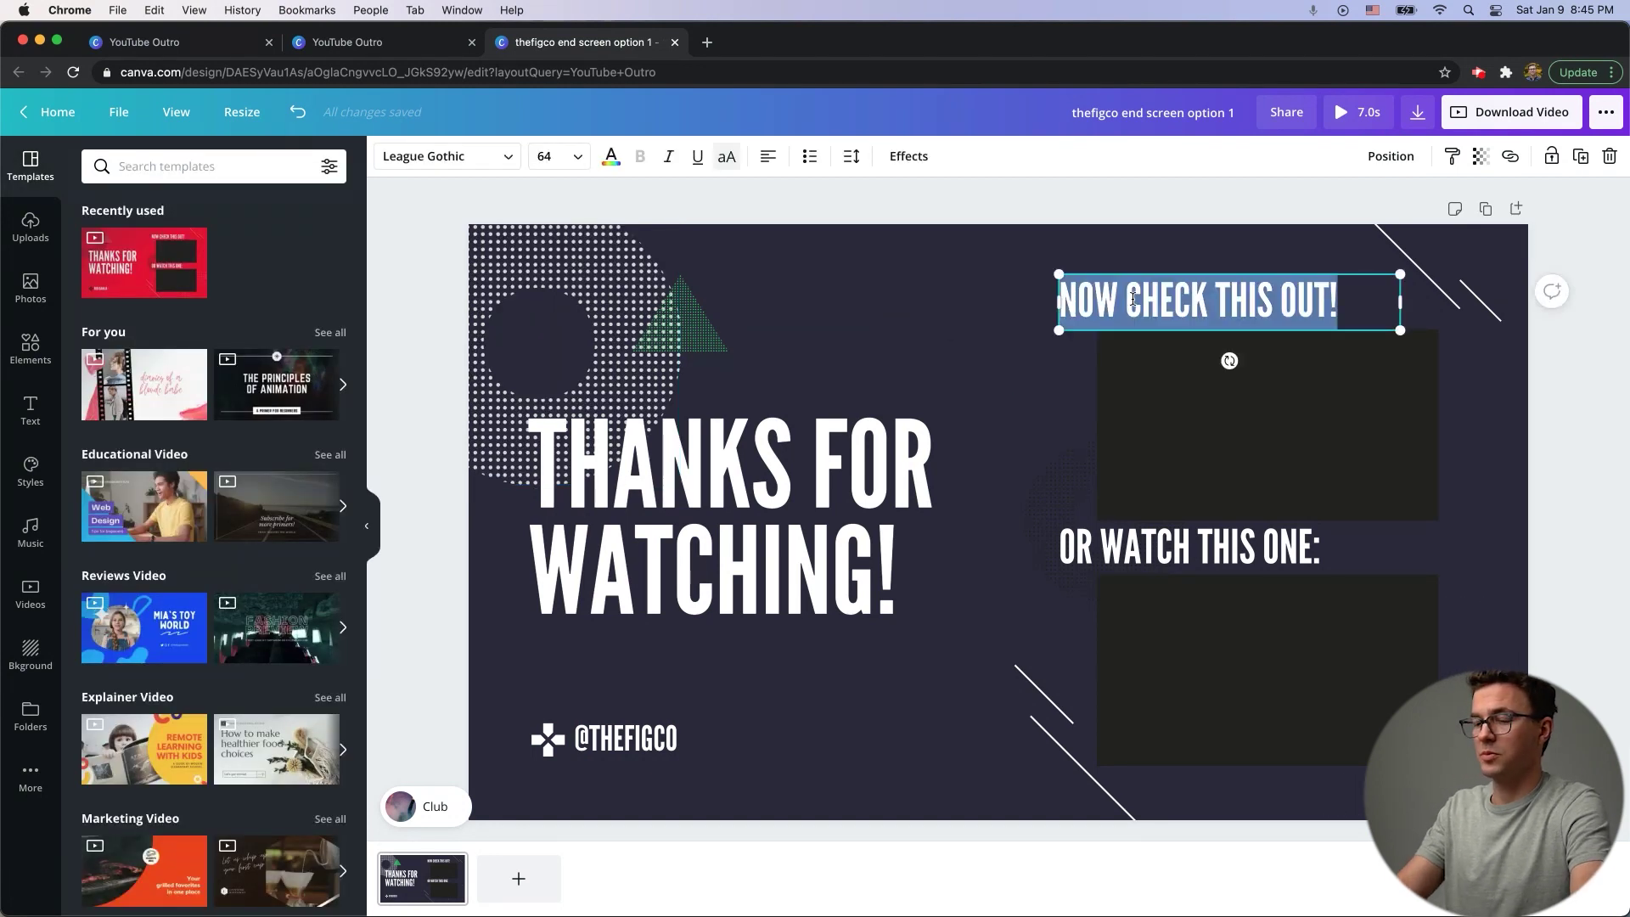
text(YOUT)
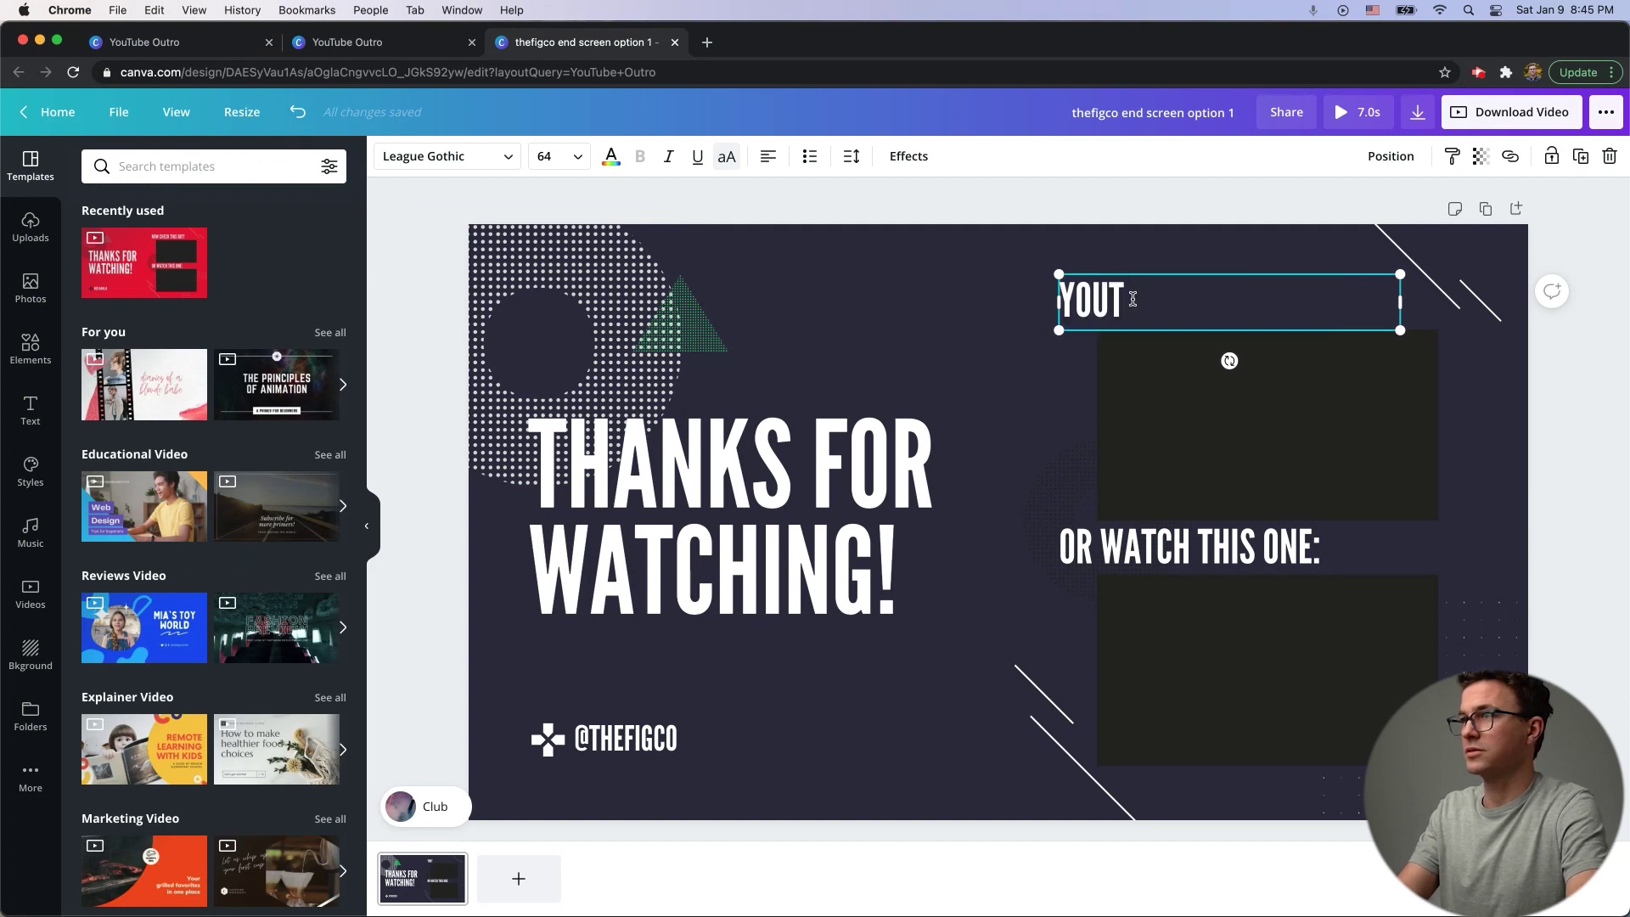
text(UBE PLAYL)
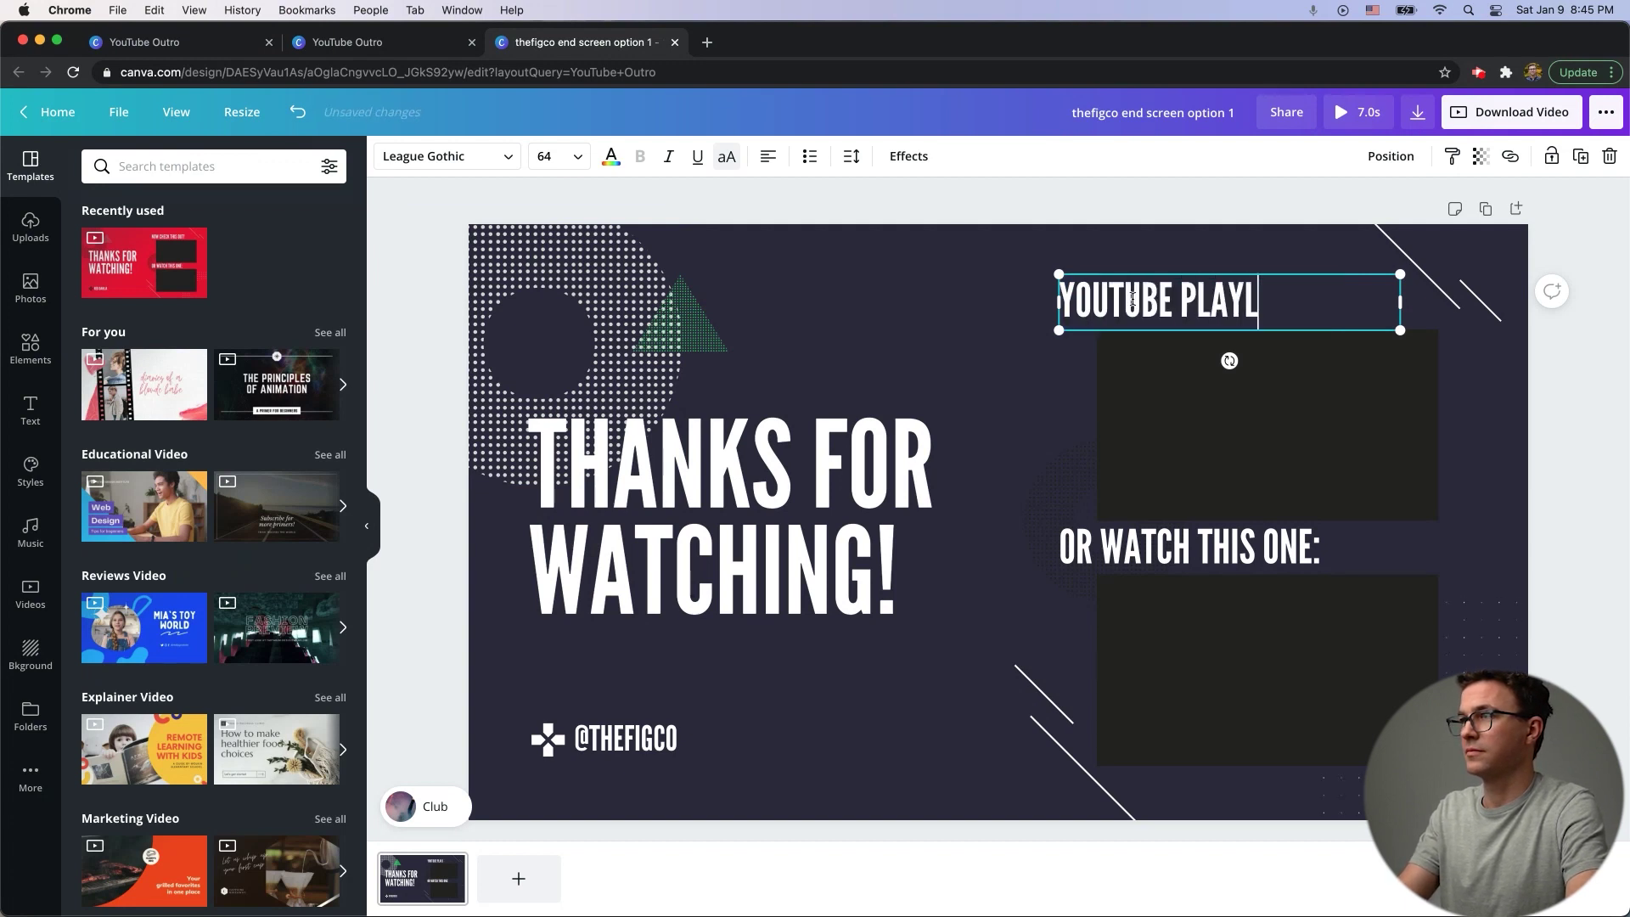
text(IST)
Step: Change the heading above the lower video placeholder to "RECOMMENDED VIDEO"
click(1171, 529)
double_click(1166, 537)
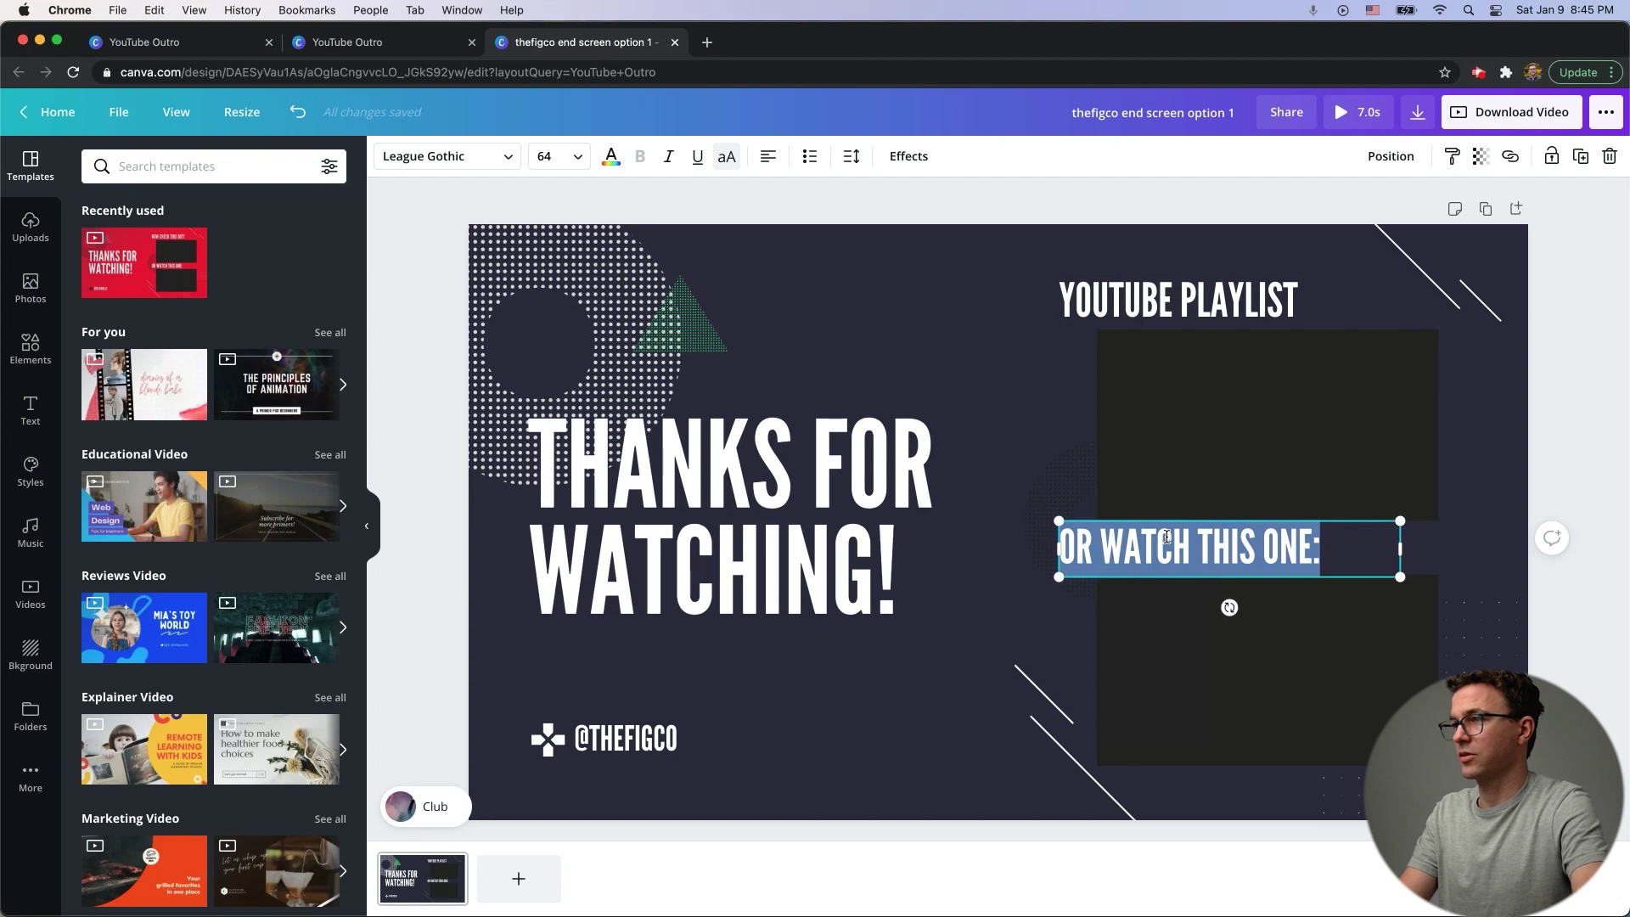
text(RECOMMENDED VIDEO)
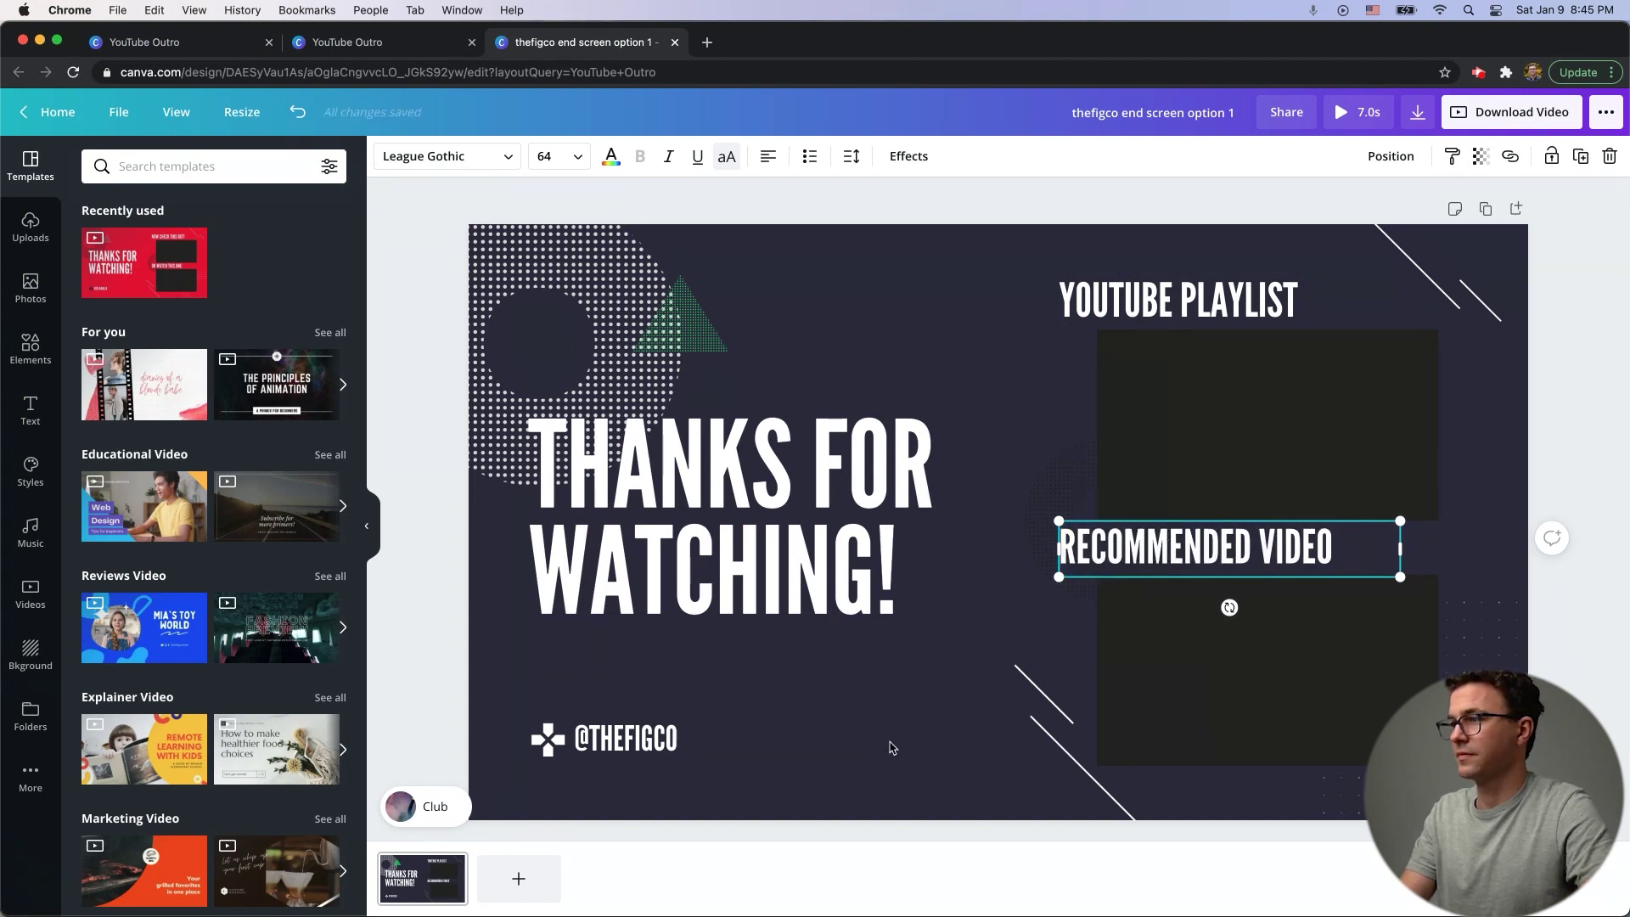
click(891, 747)
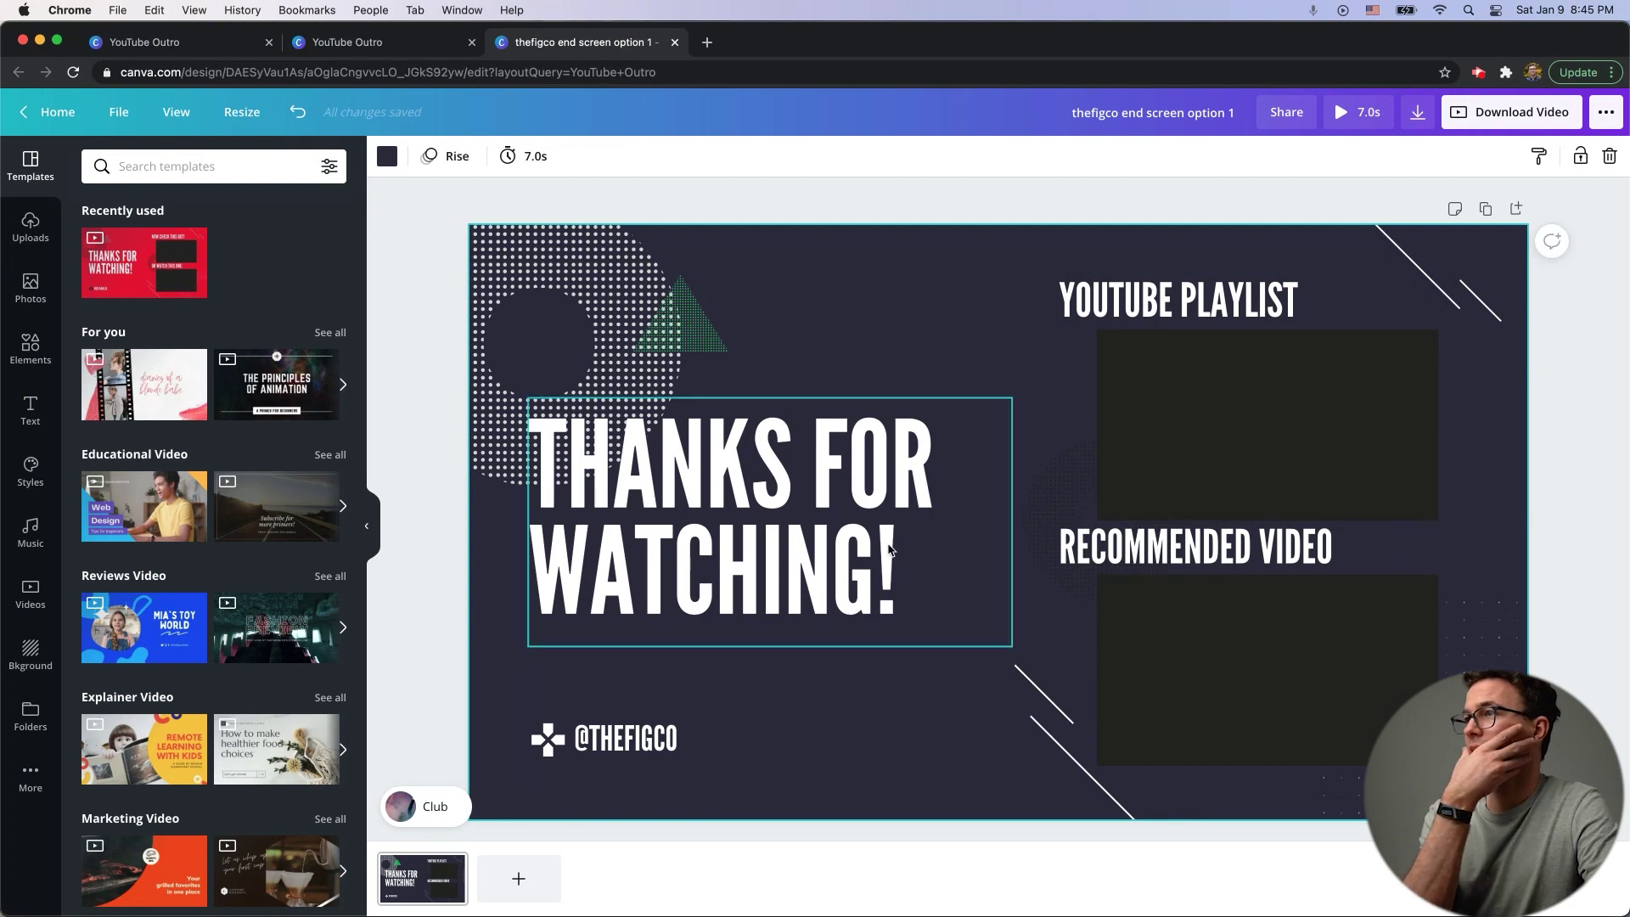
Step: Preview the end screen animation and download the design as a video
click(1344, 116)
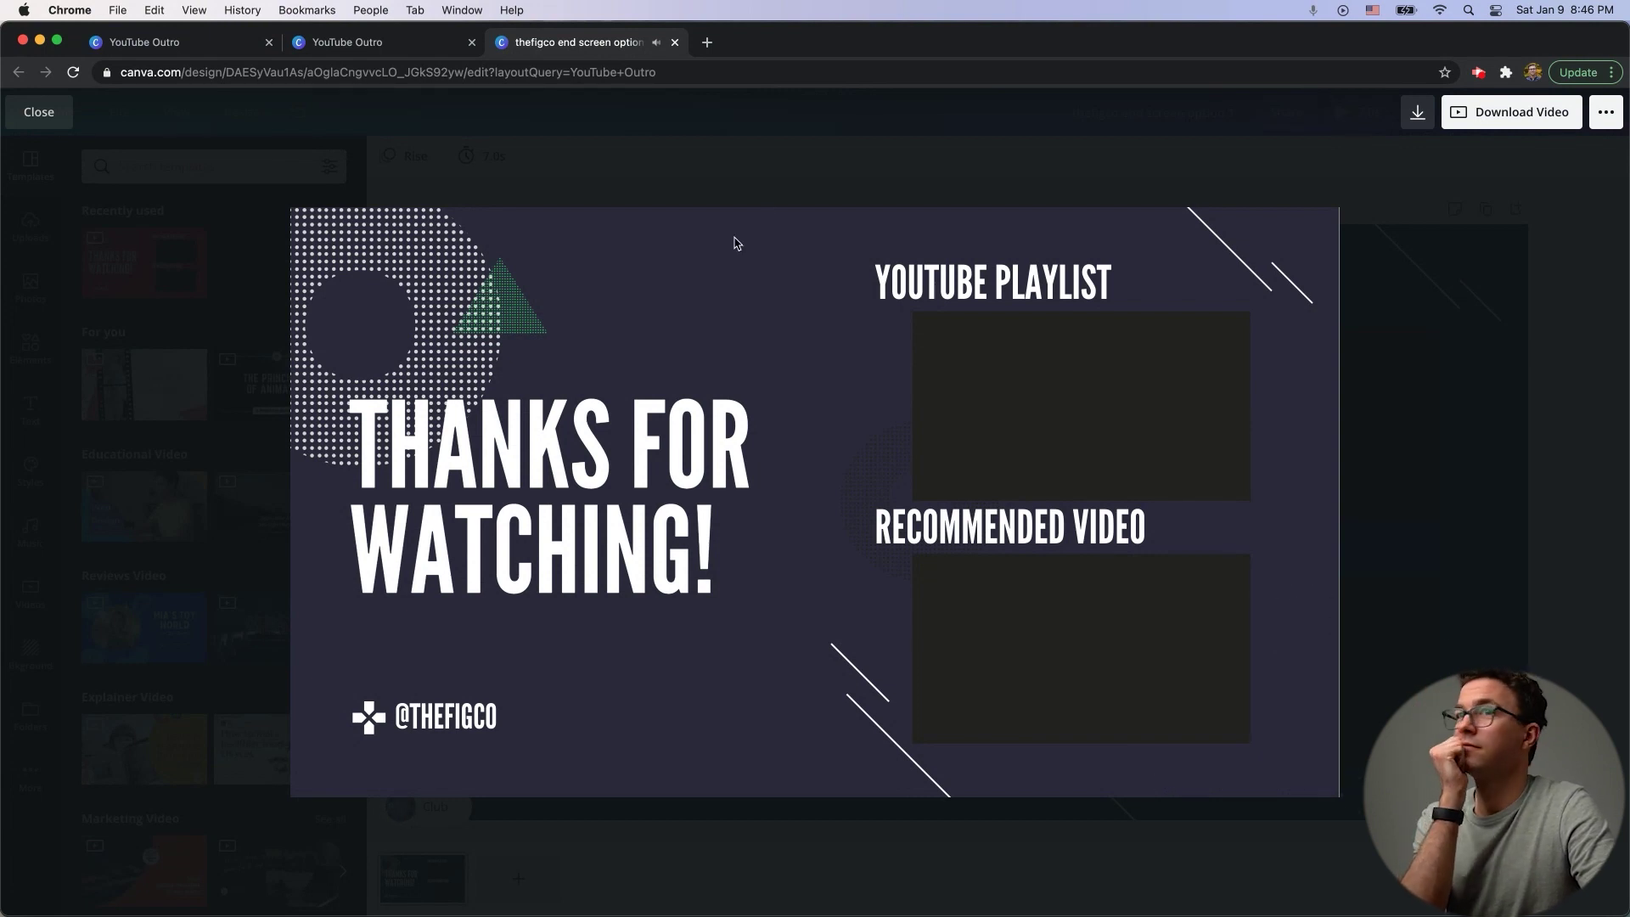
click(39, 115)
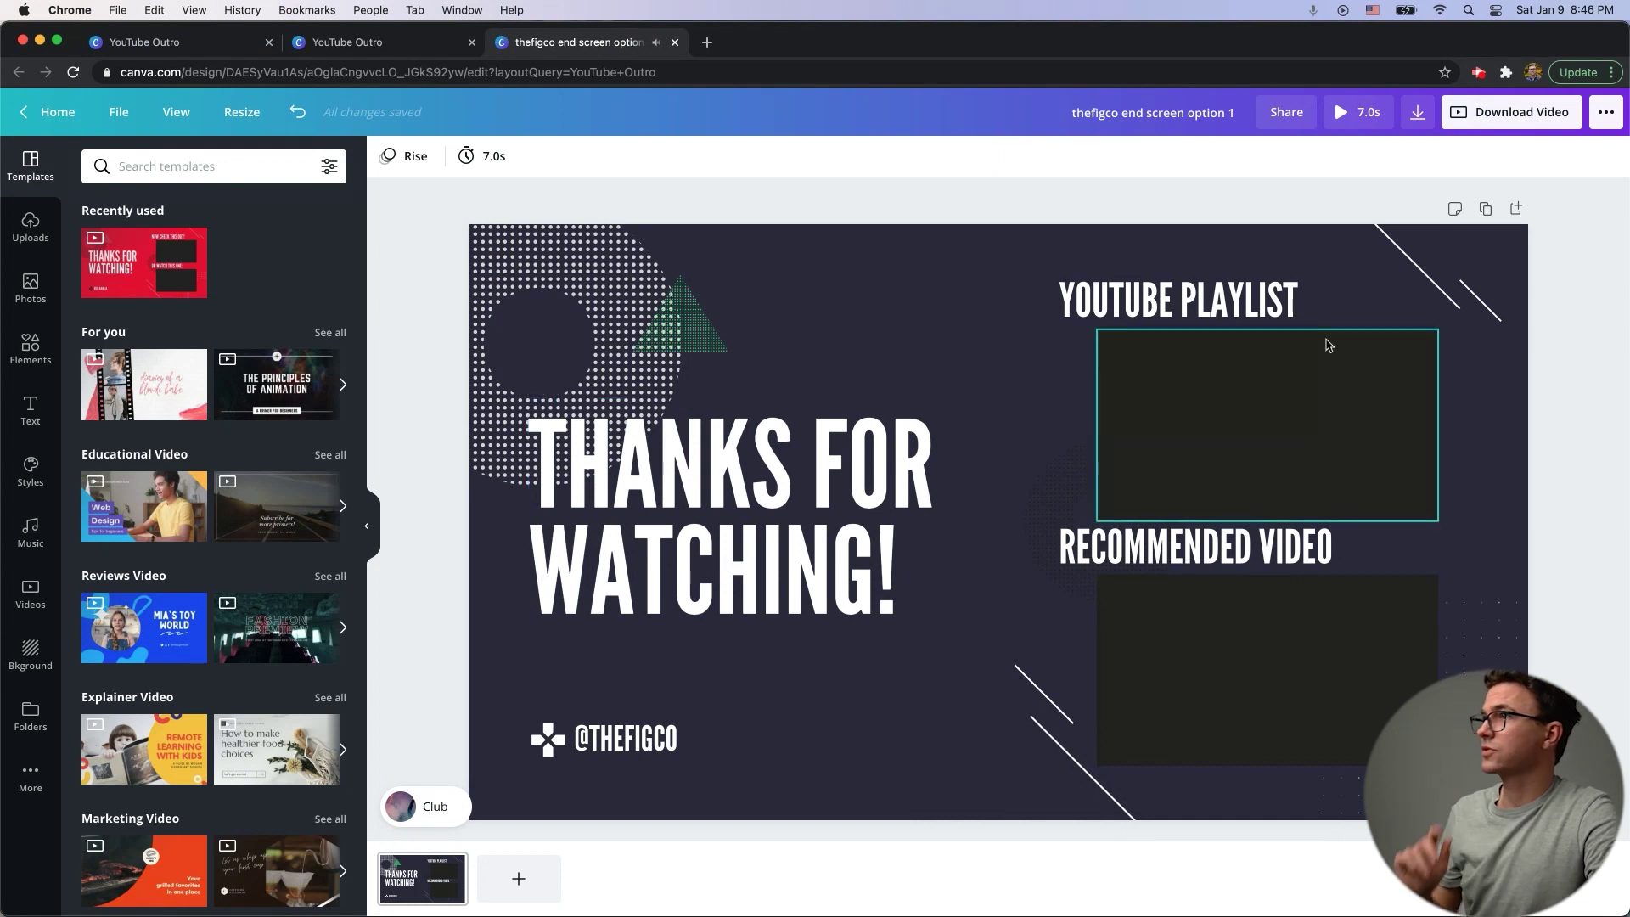
click(1492, 119)
click(1473, 299)
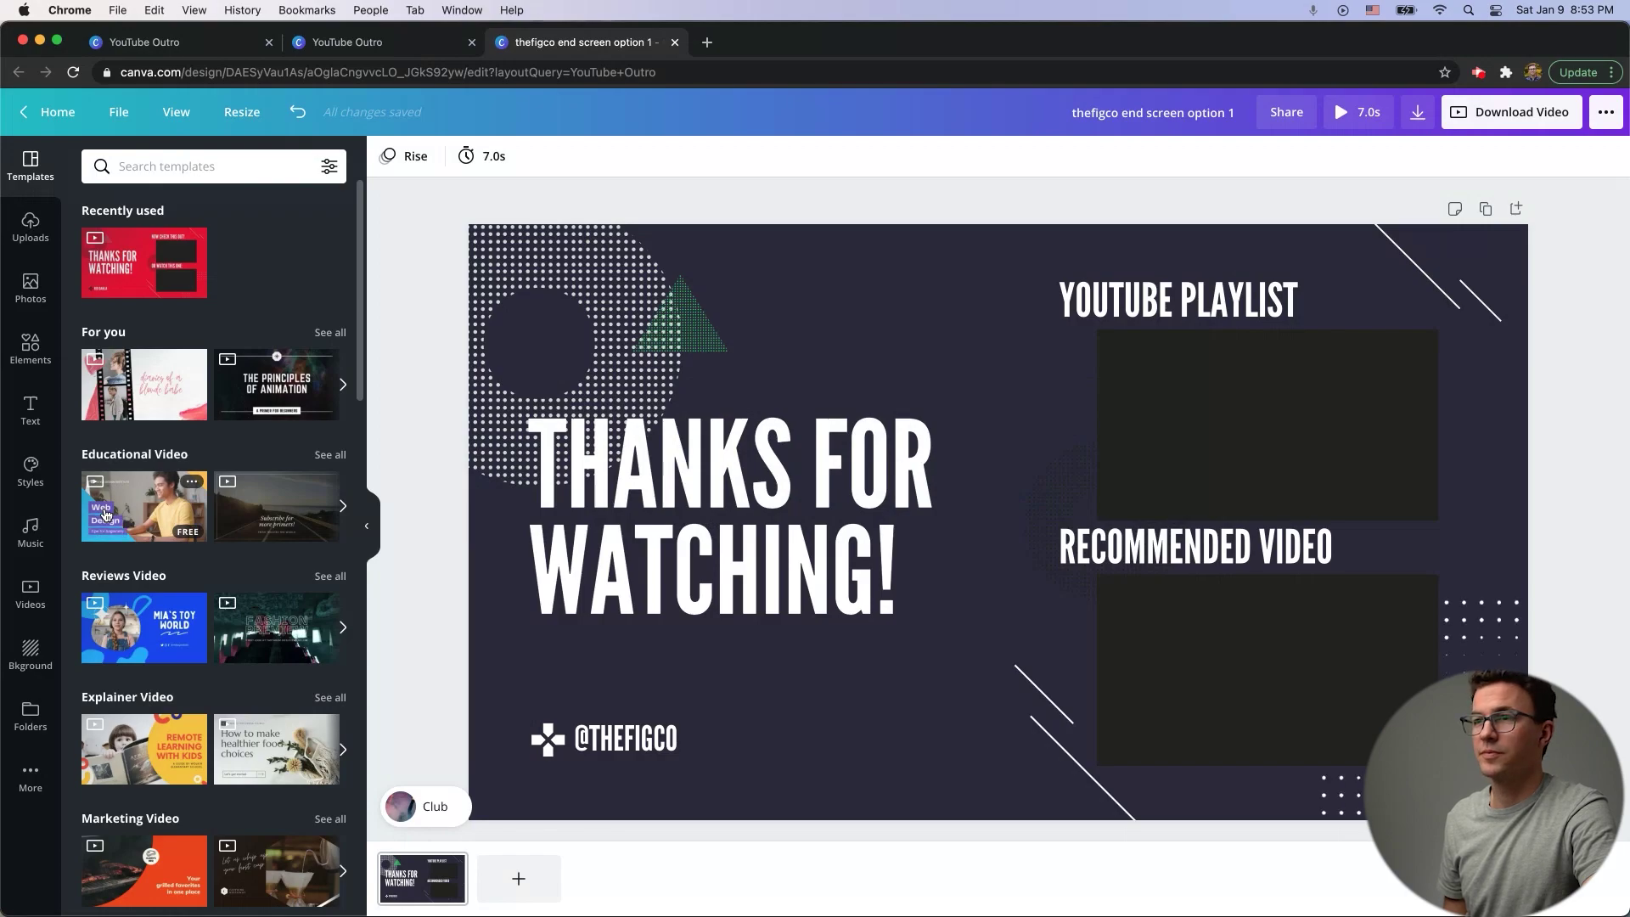
Step: Switch to iMovie and add "First end screen example.MP4" and "thefigco end screen option 1.mp4" from Finder to the timeline's end
key(super+Tab)
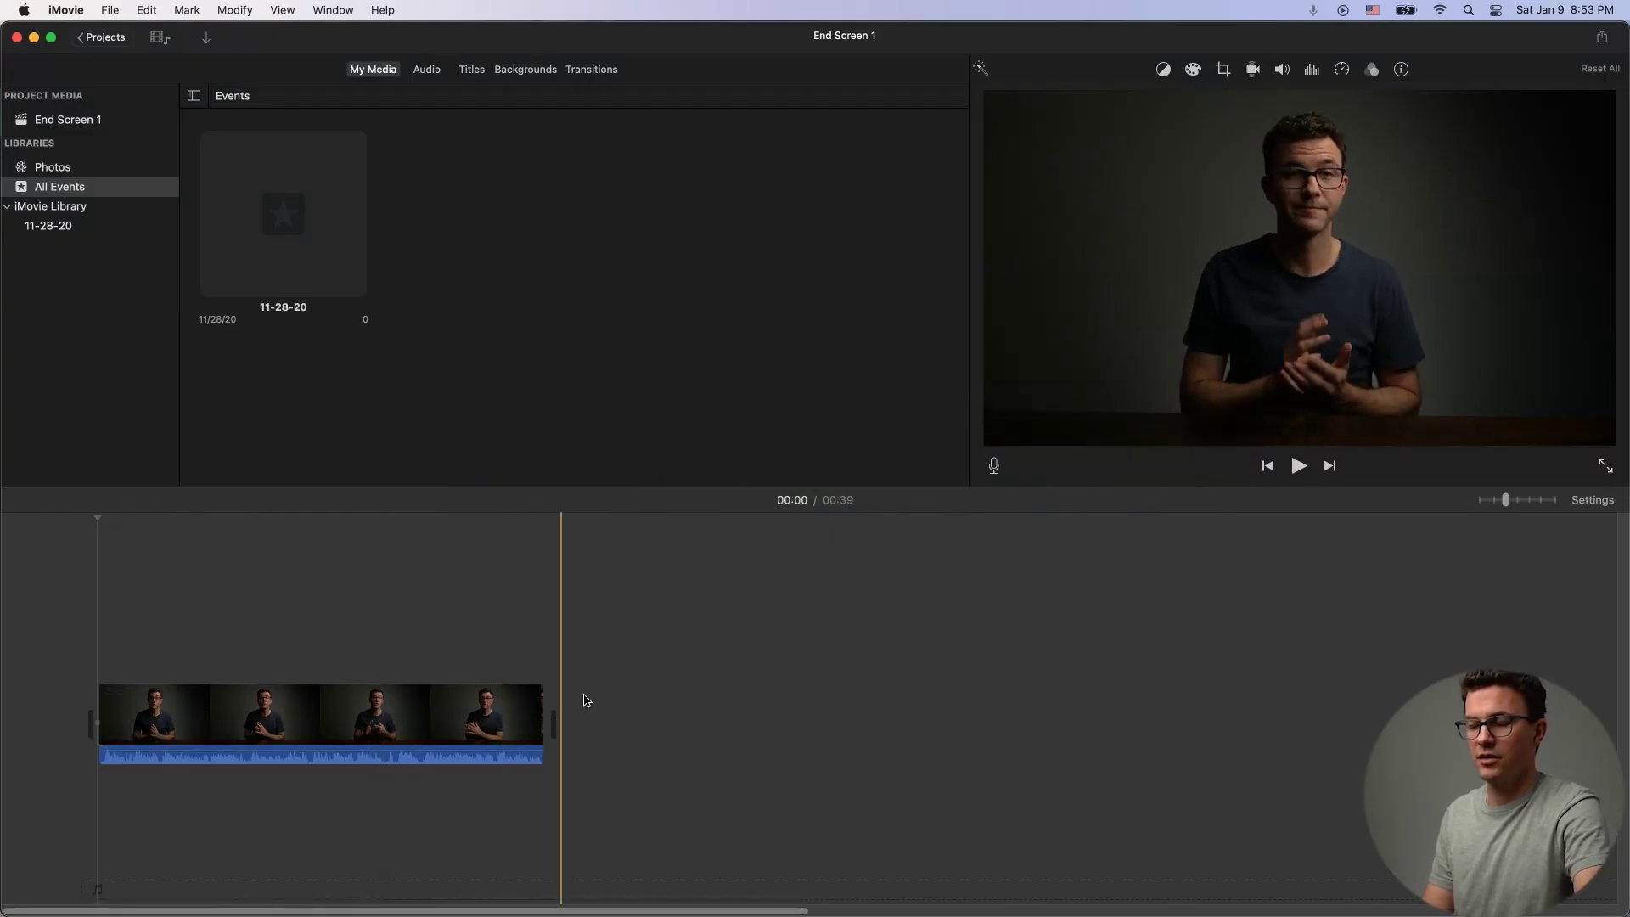
key(super+Tab)
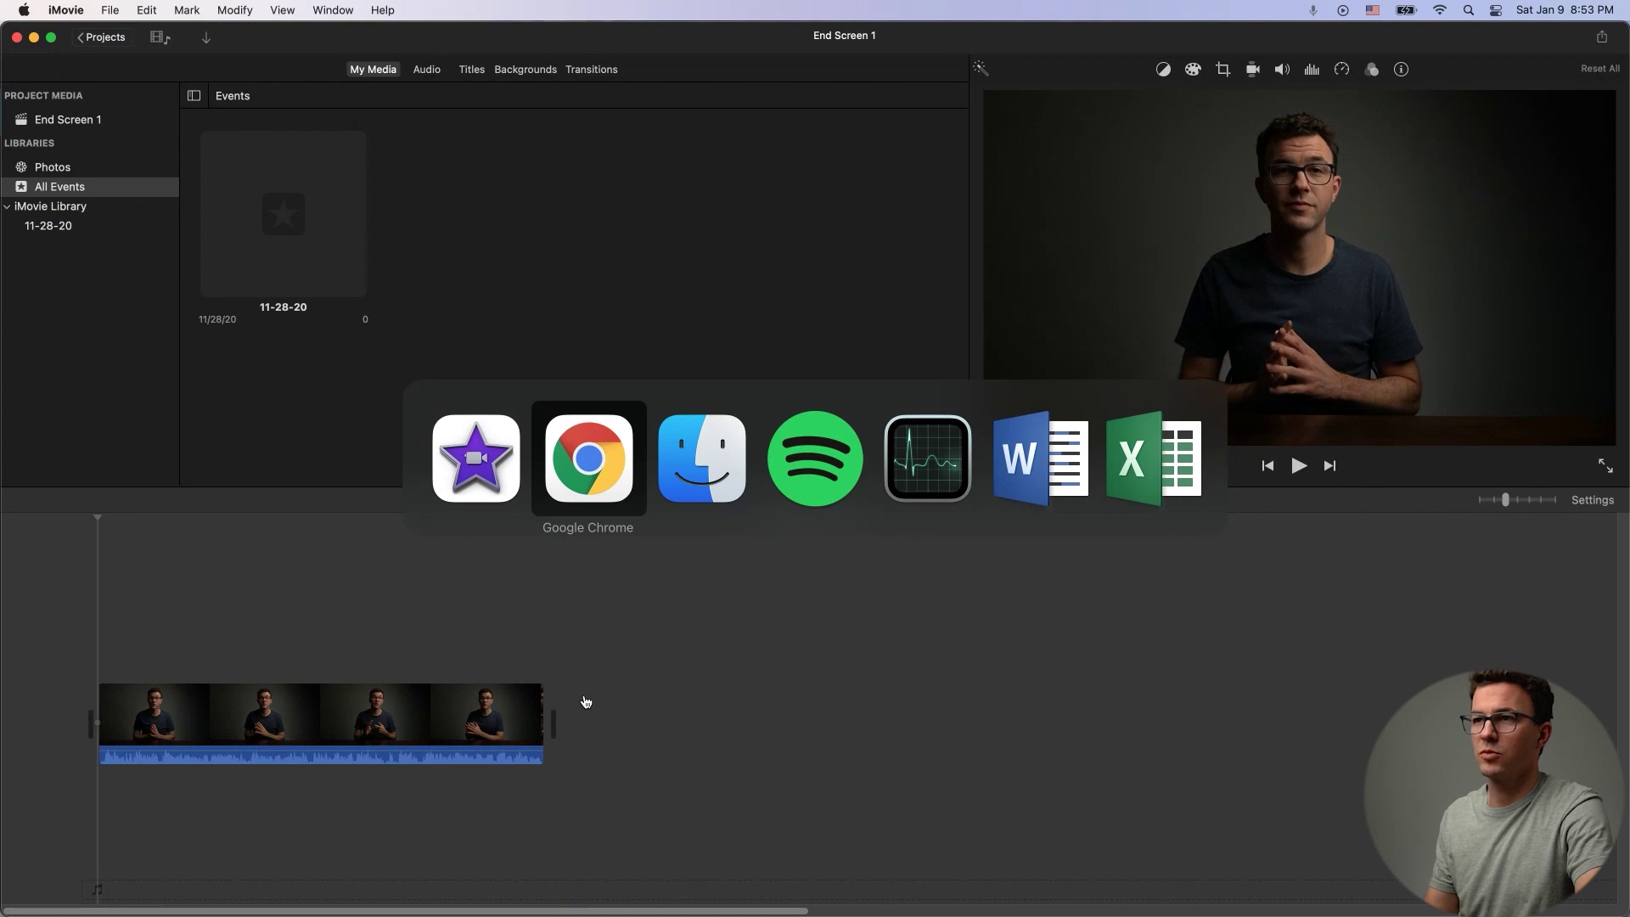
key(super+Tab)
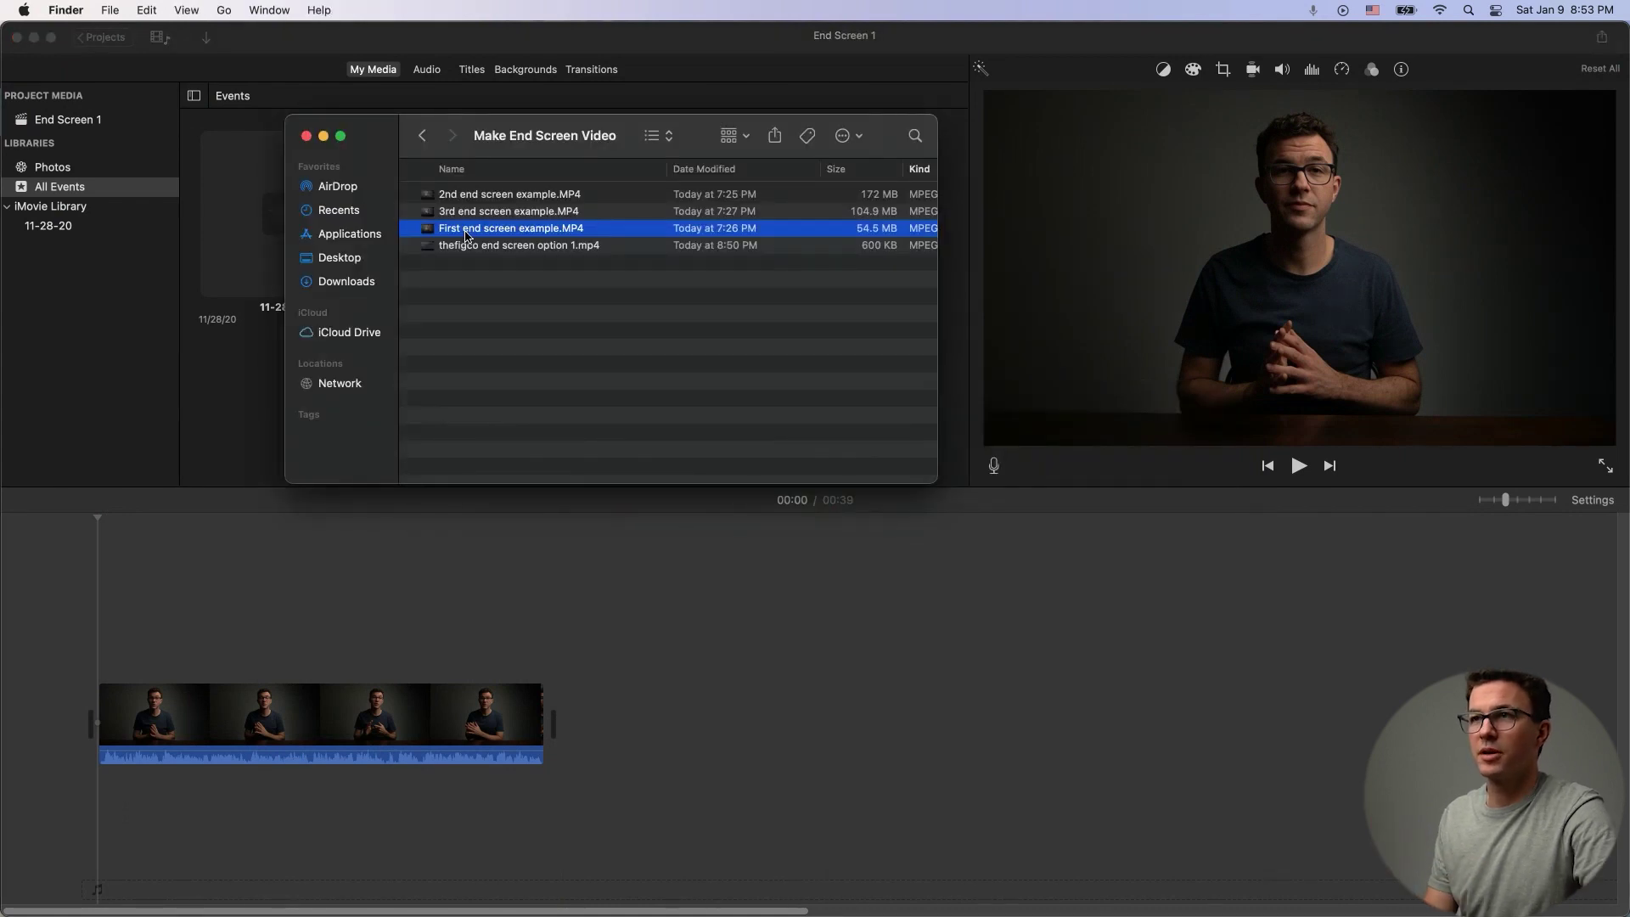
drag(467, 236, 656, 719)
drag(471, 252, 717, 724)
Step: Play back the timeline from about 00:36 into the end screen clip
click(526, 608)
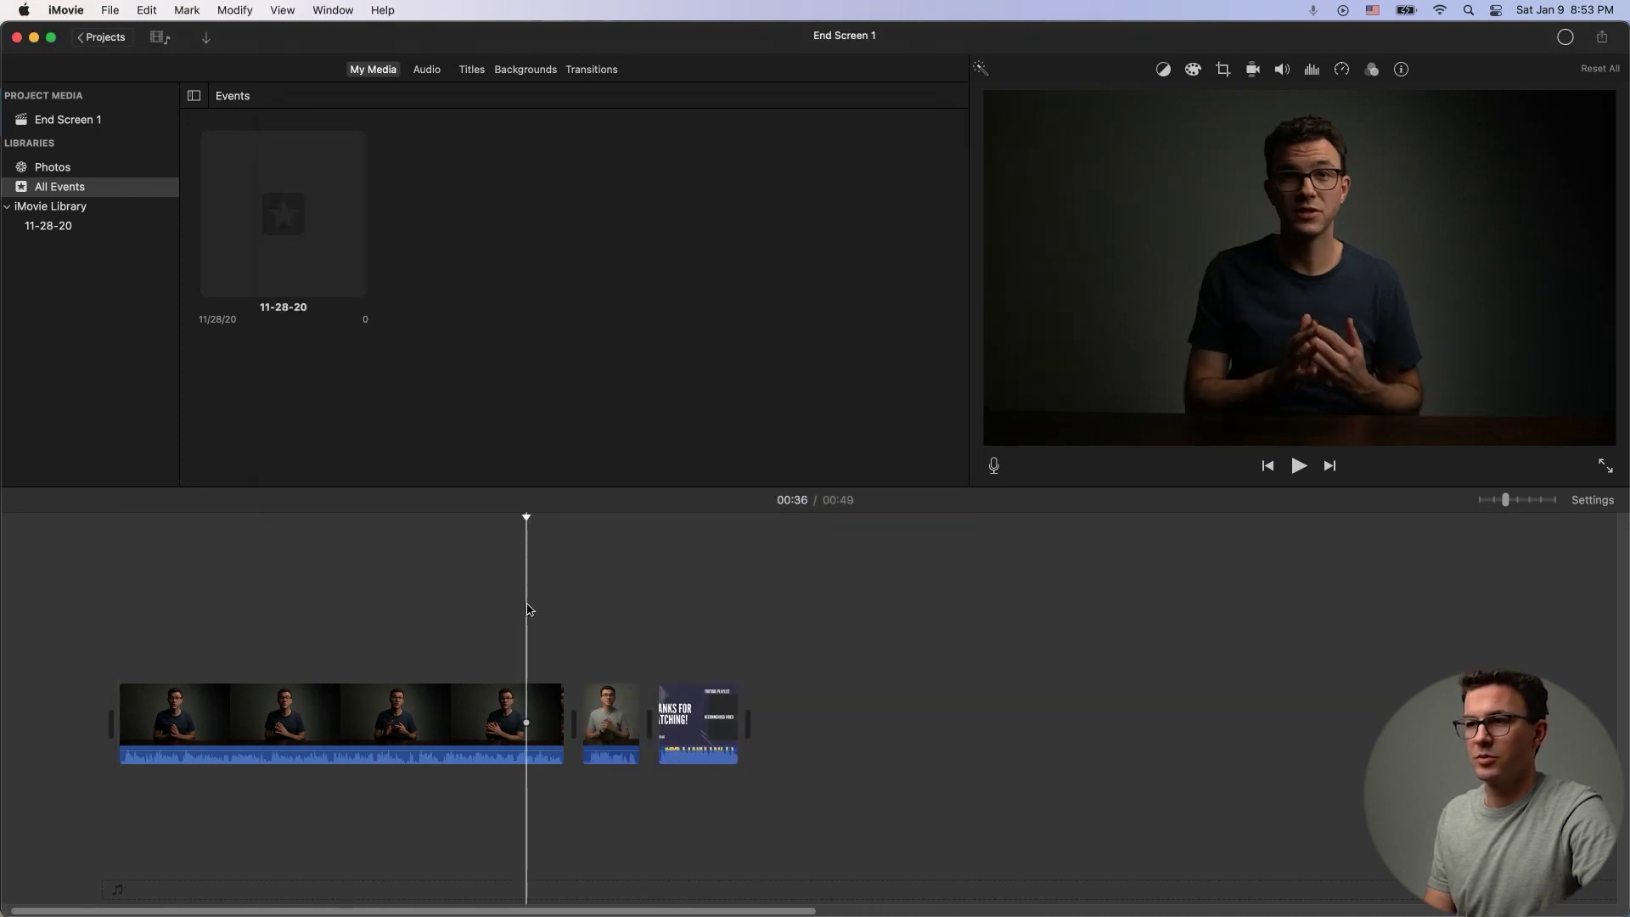
key(space)
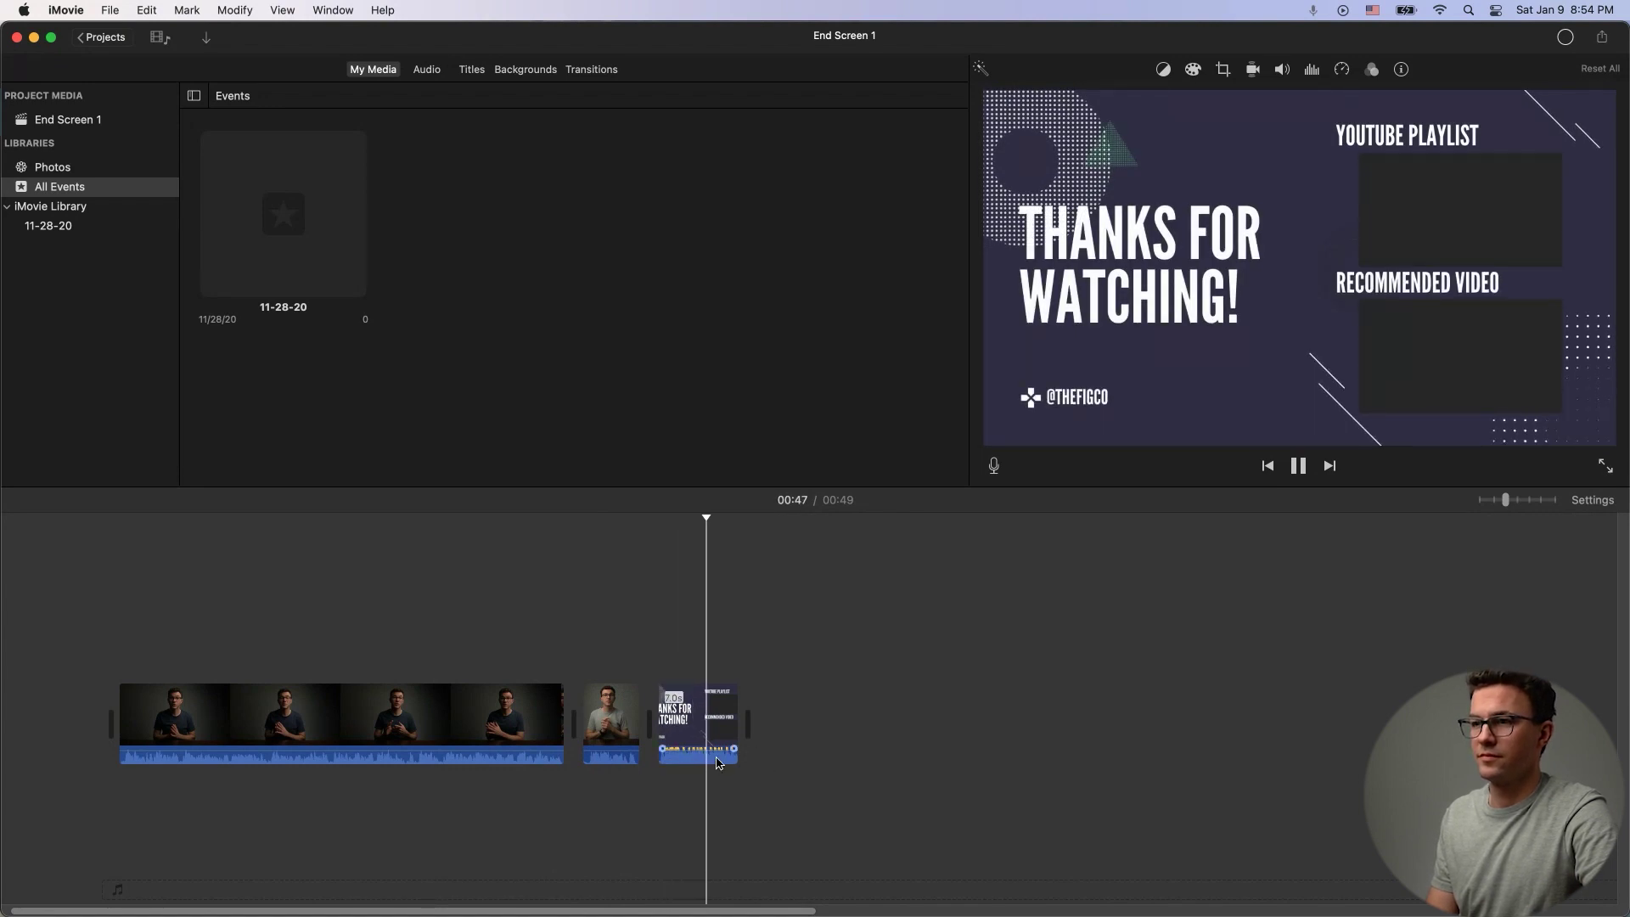
key(space)
Step: Detach the audio from the end screen clip and delete the detached audio track
click(689, 722)
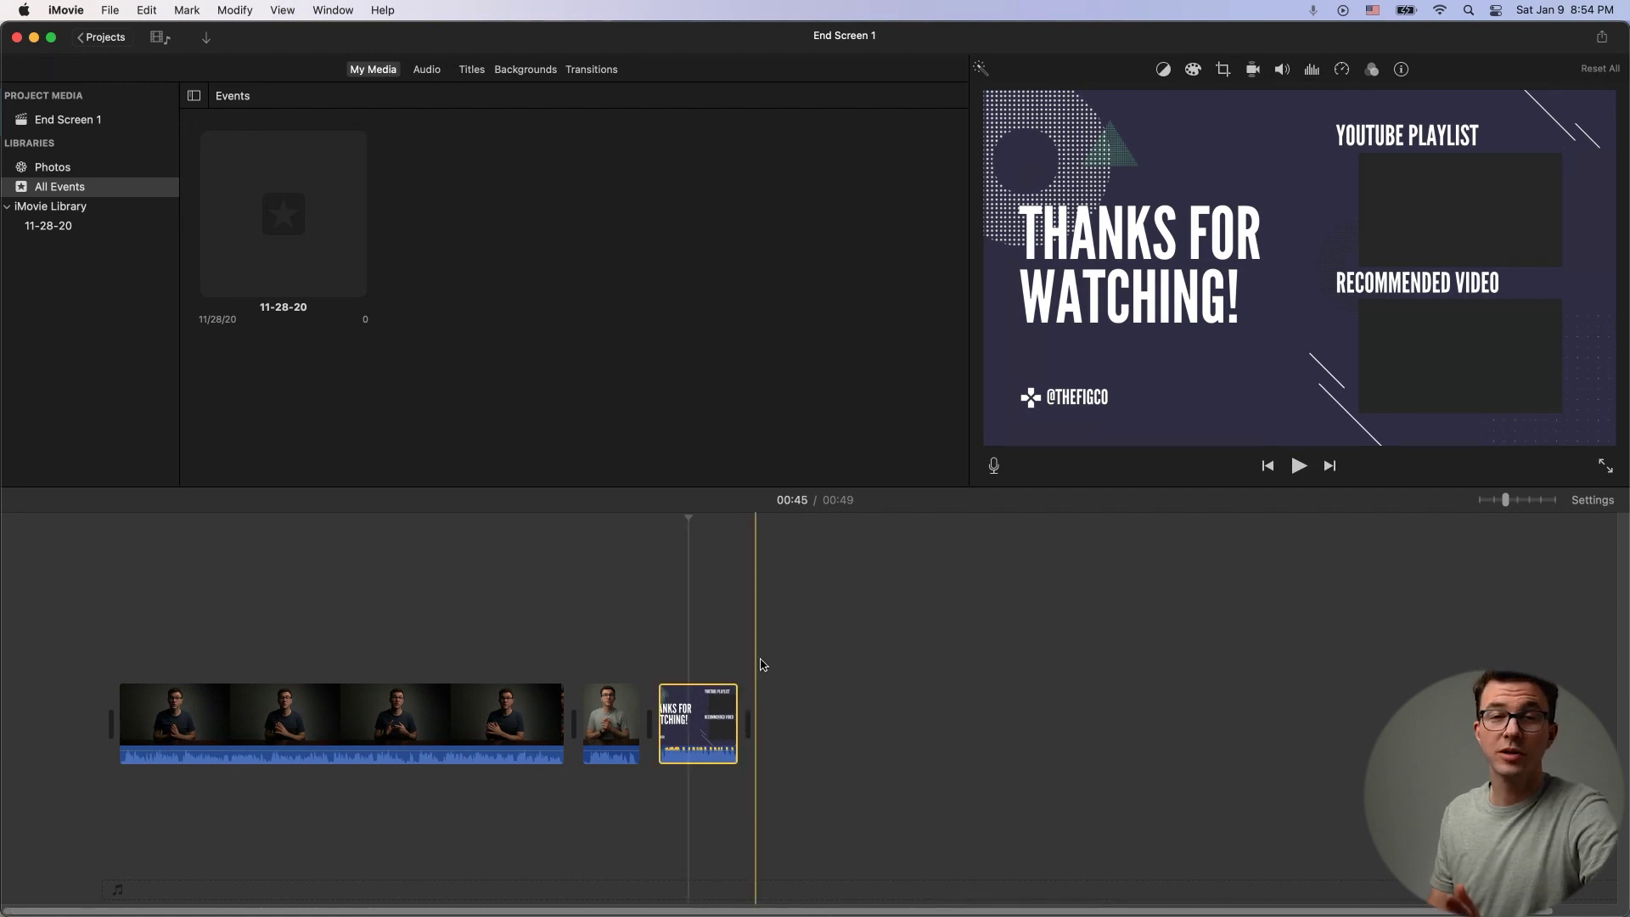
right_click(705, 728)
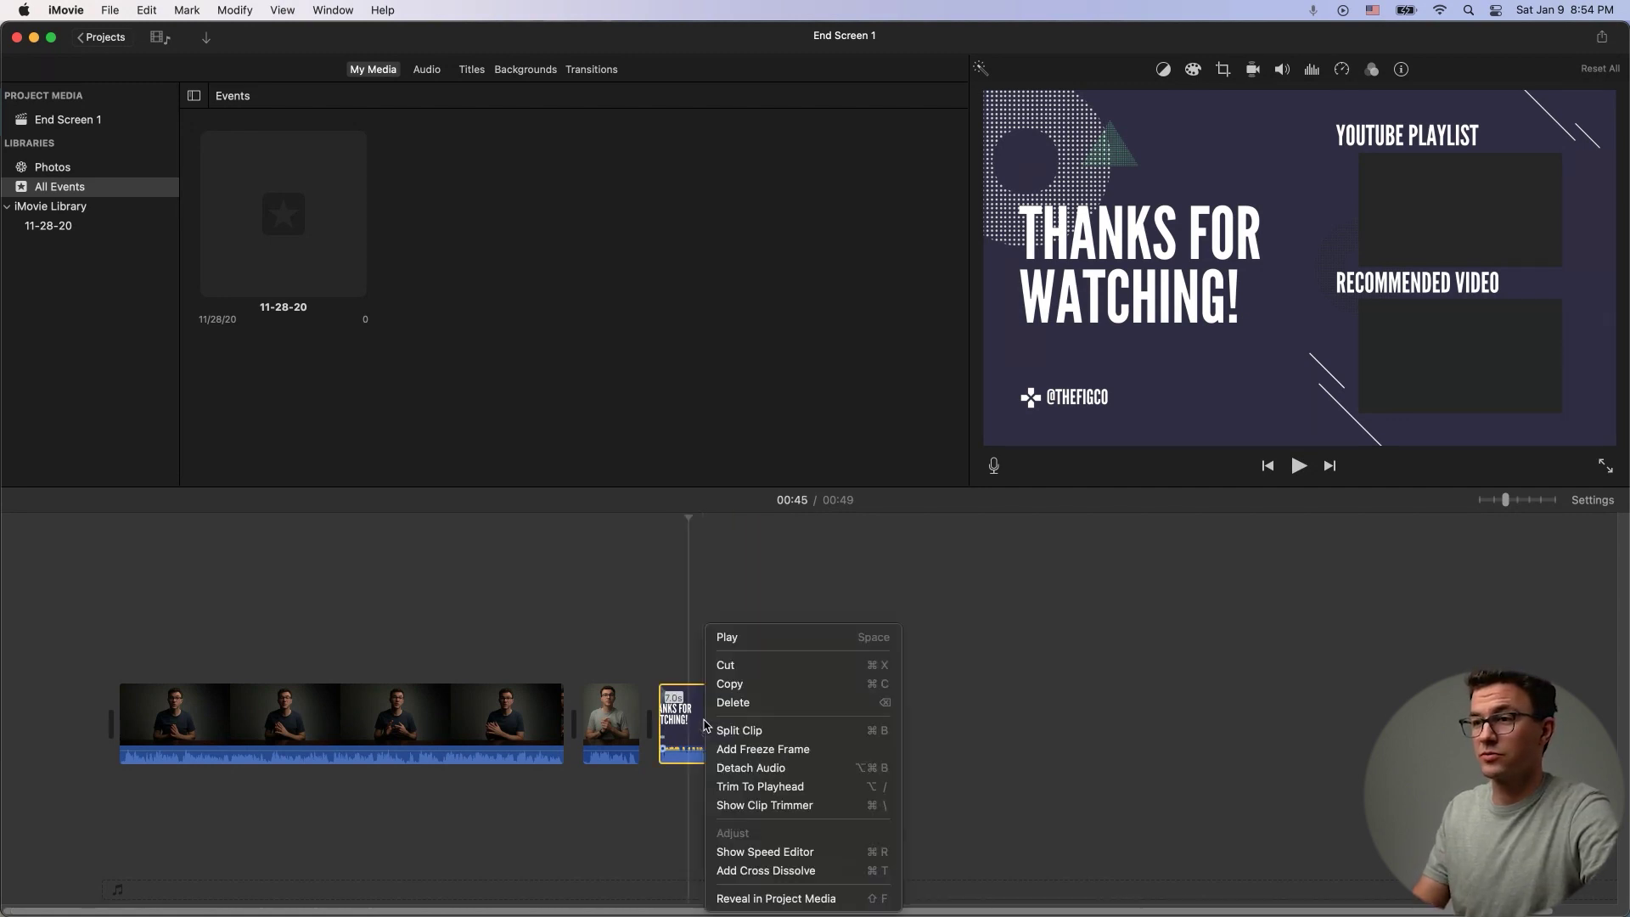
click(739, 768)
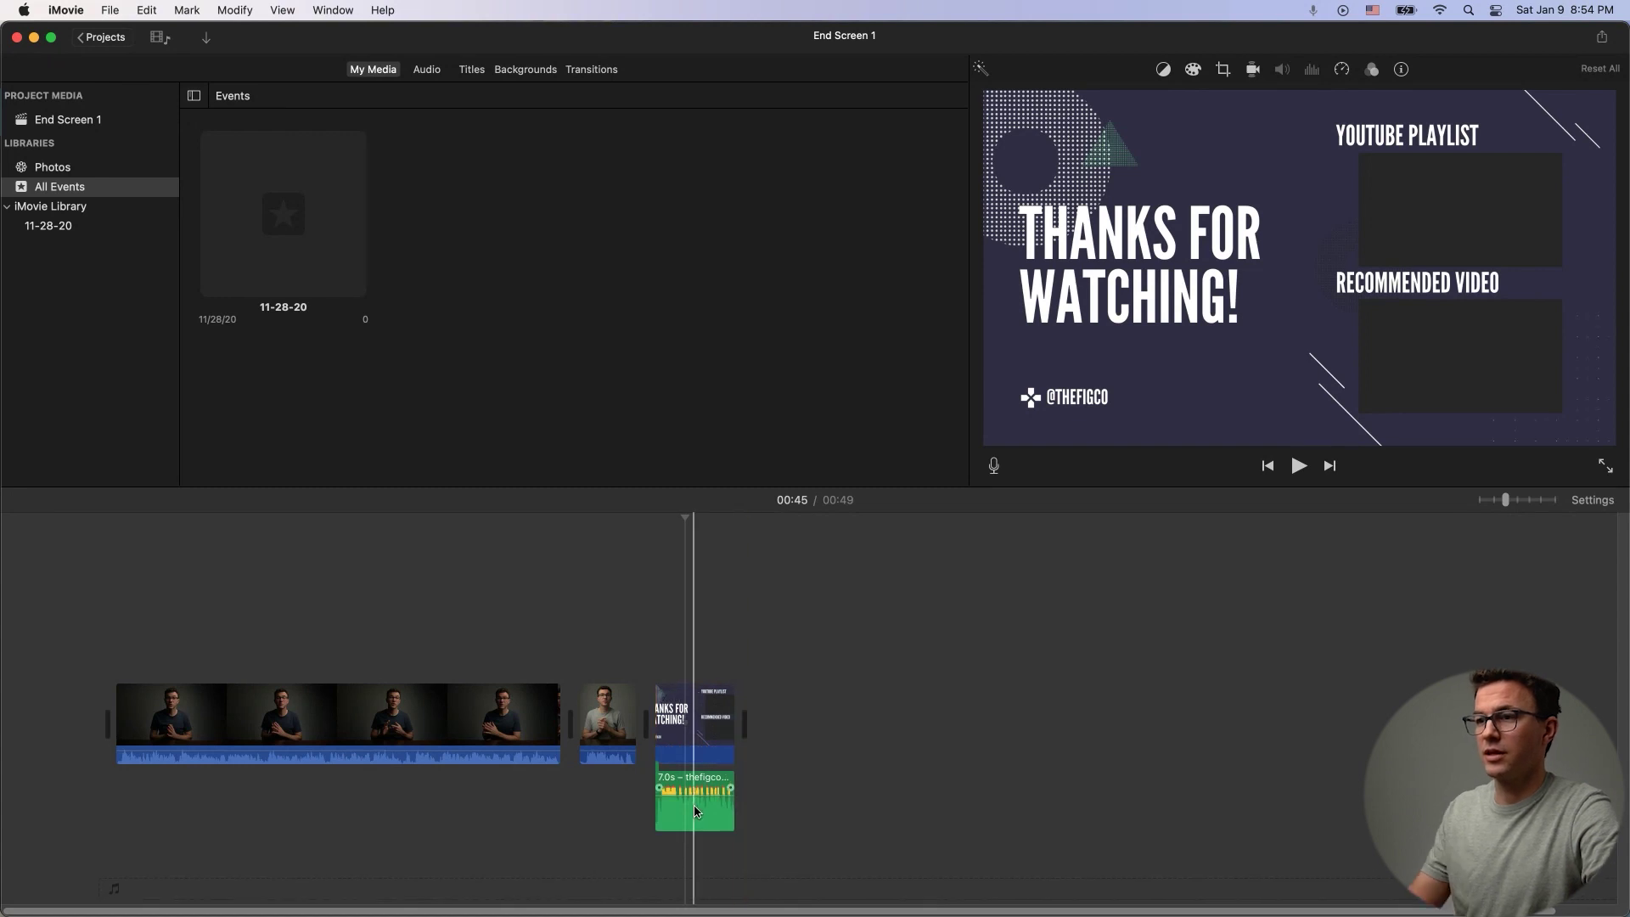
key(Delete)
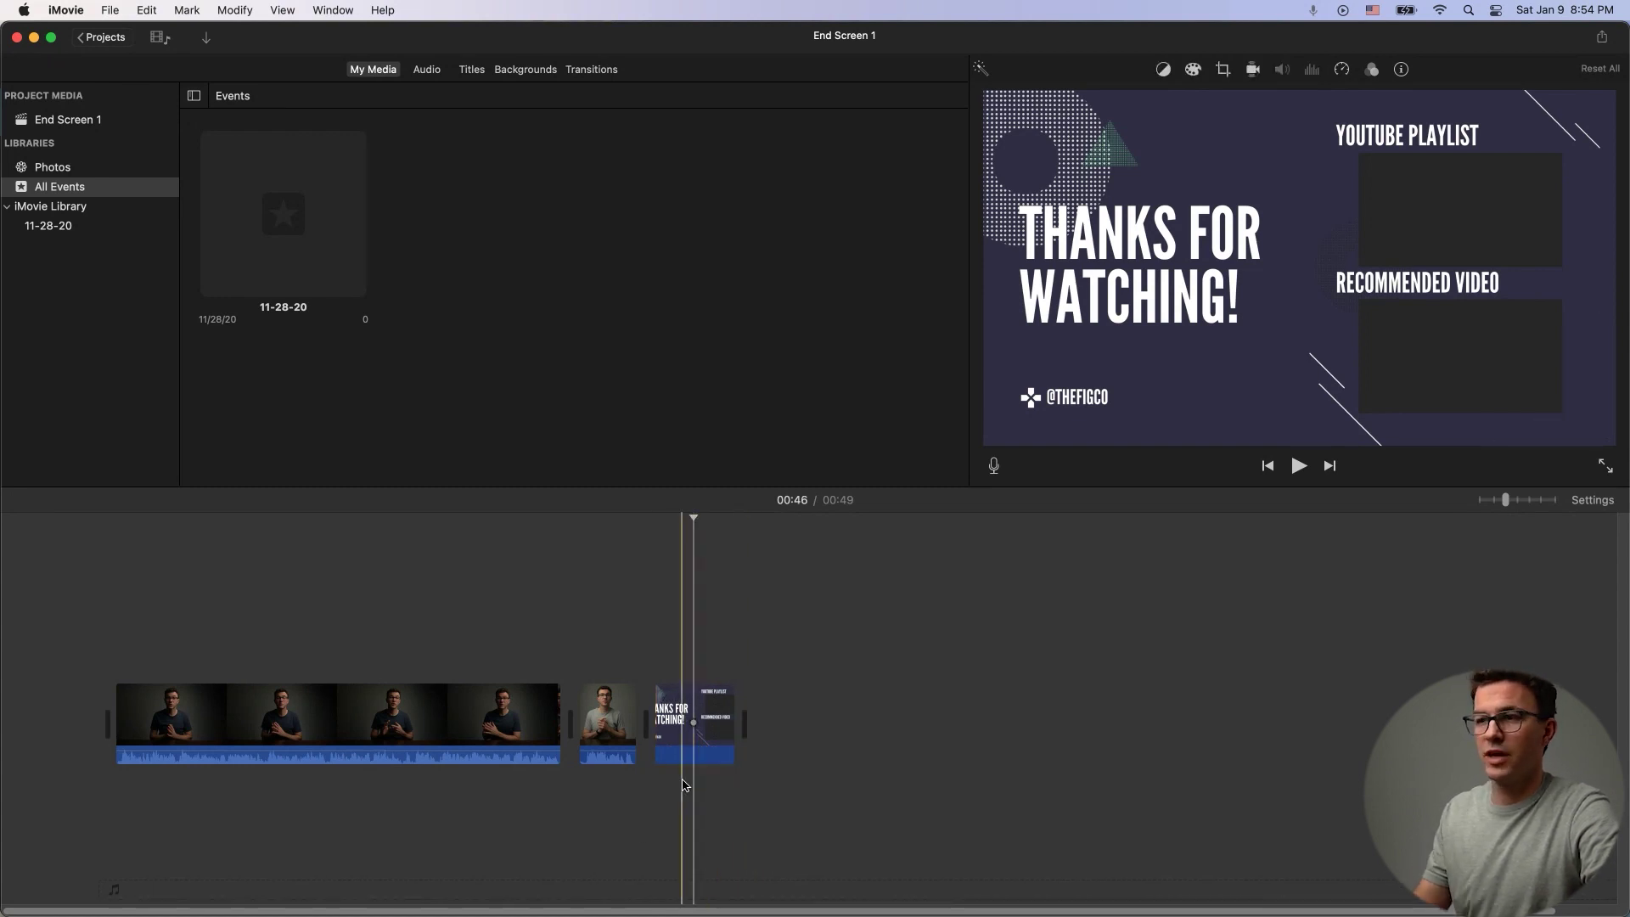
click(801, 754)
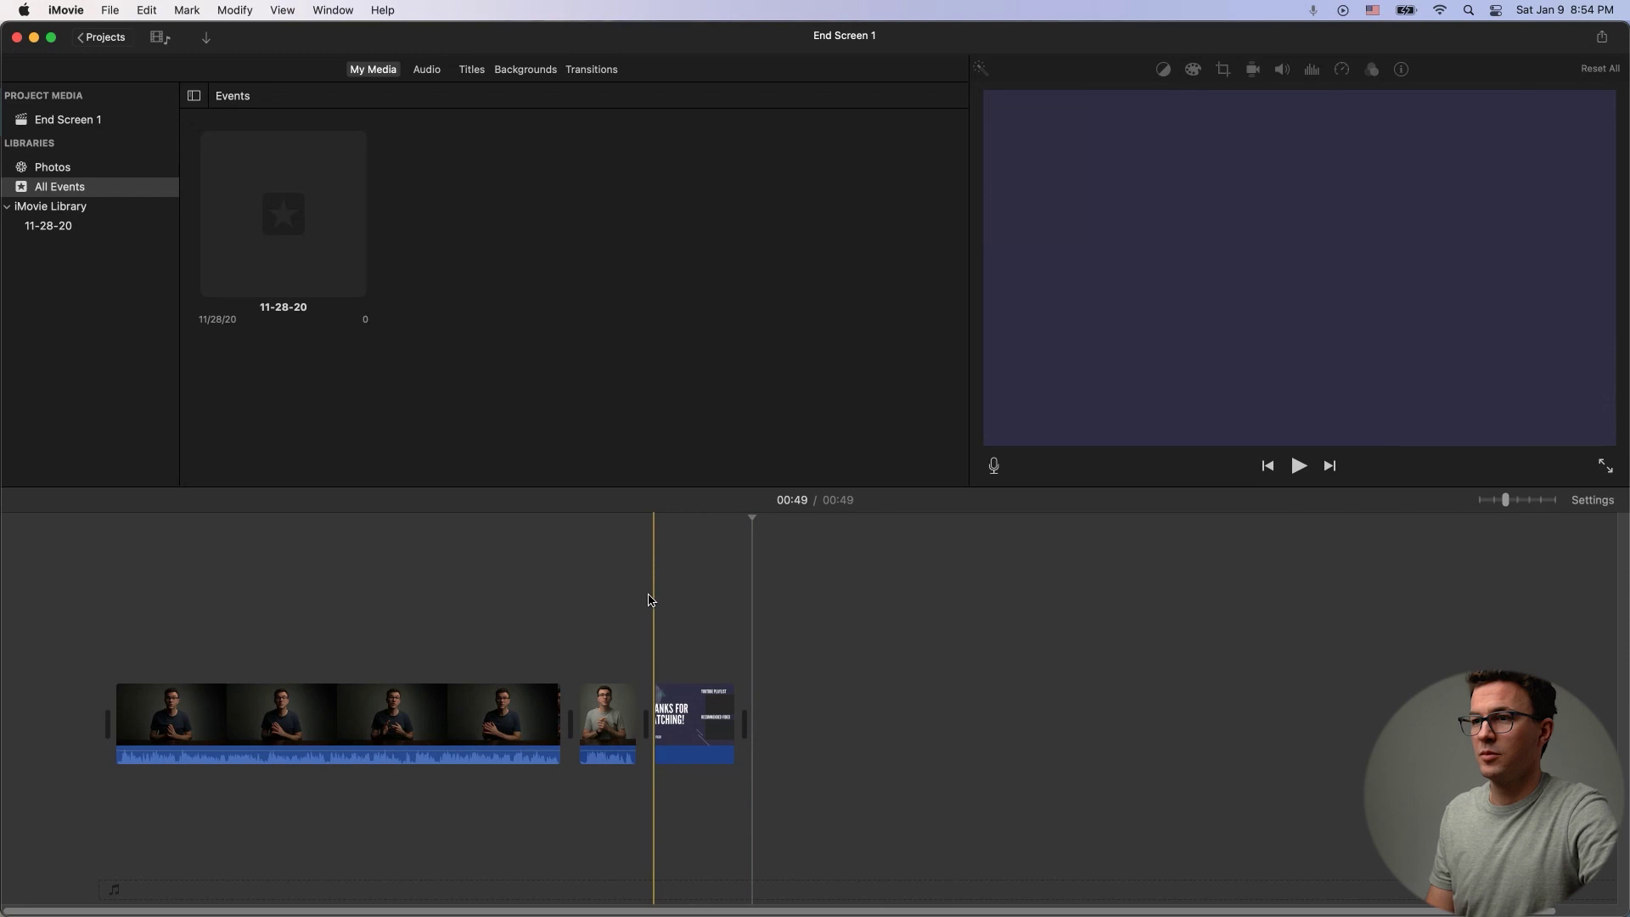
Step: Play back the end screen clip from its start on the timeline
key(space)
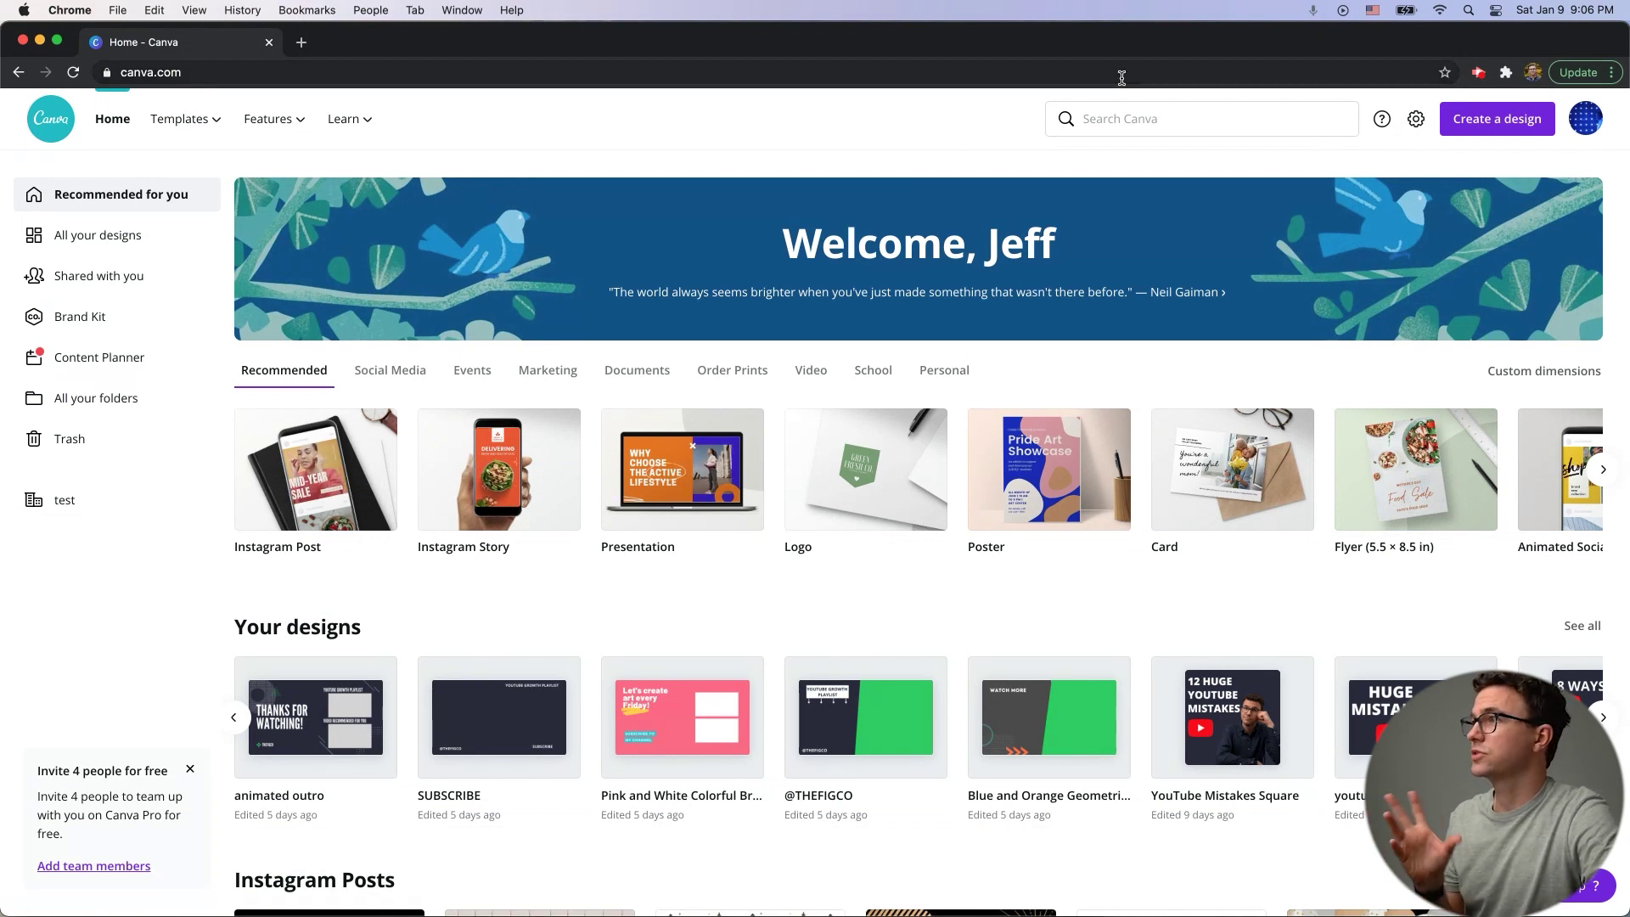
Step: Switch to Canva and create a new design with custom dimensions of 1920 x 1080 px
click(1476, 130)
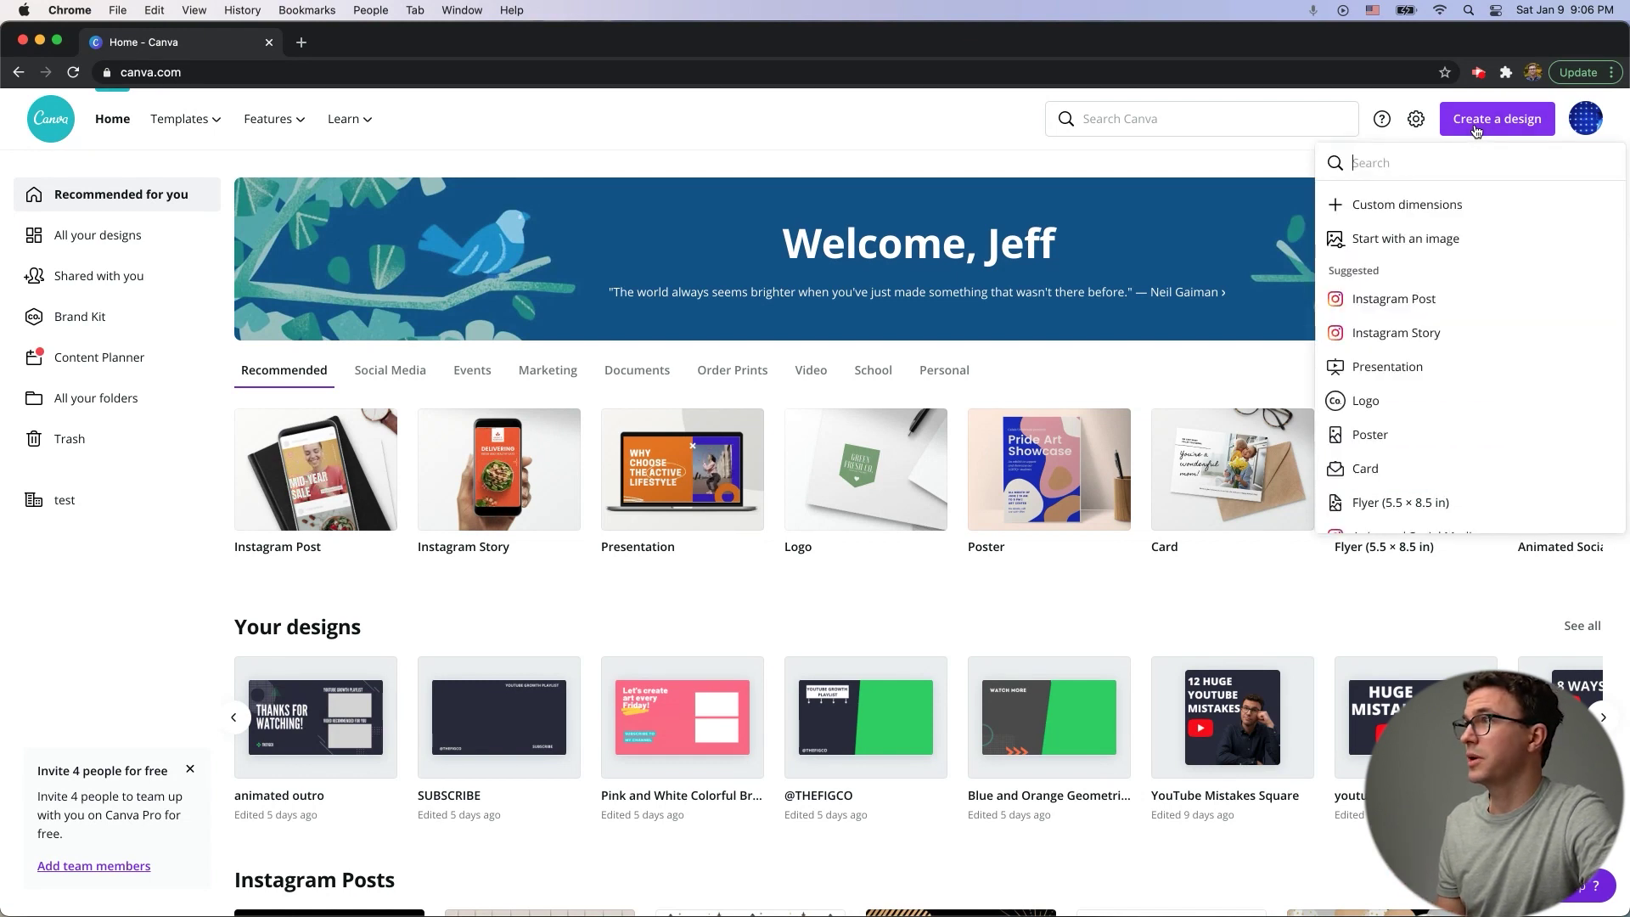
click(1396, 208)
text(1920)
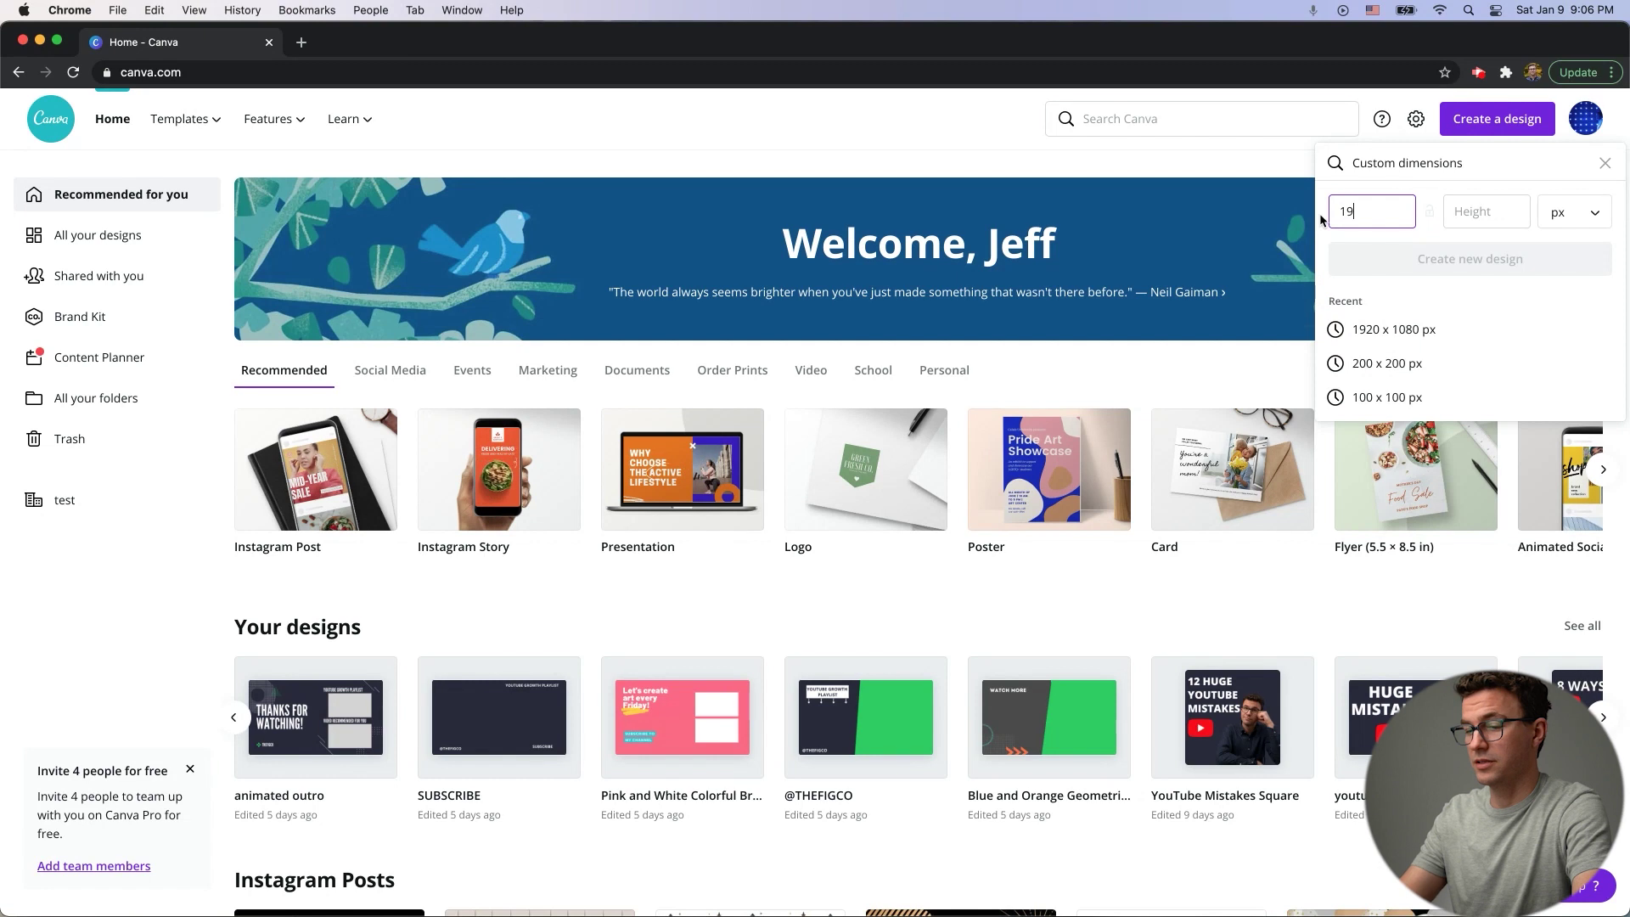
key(Tab)
text(1080)
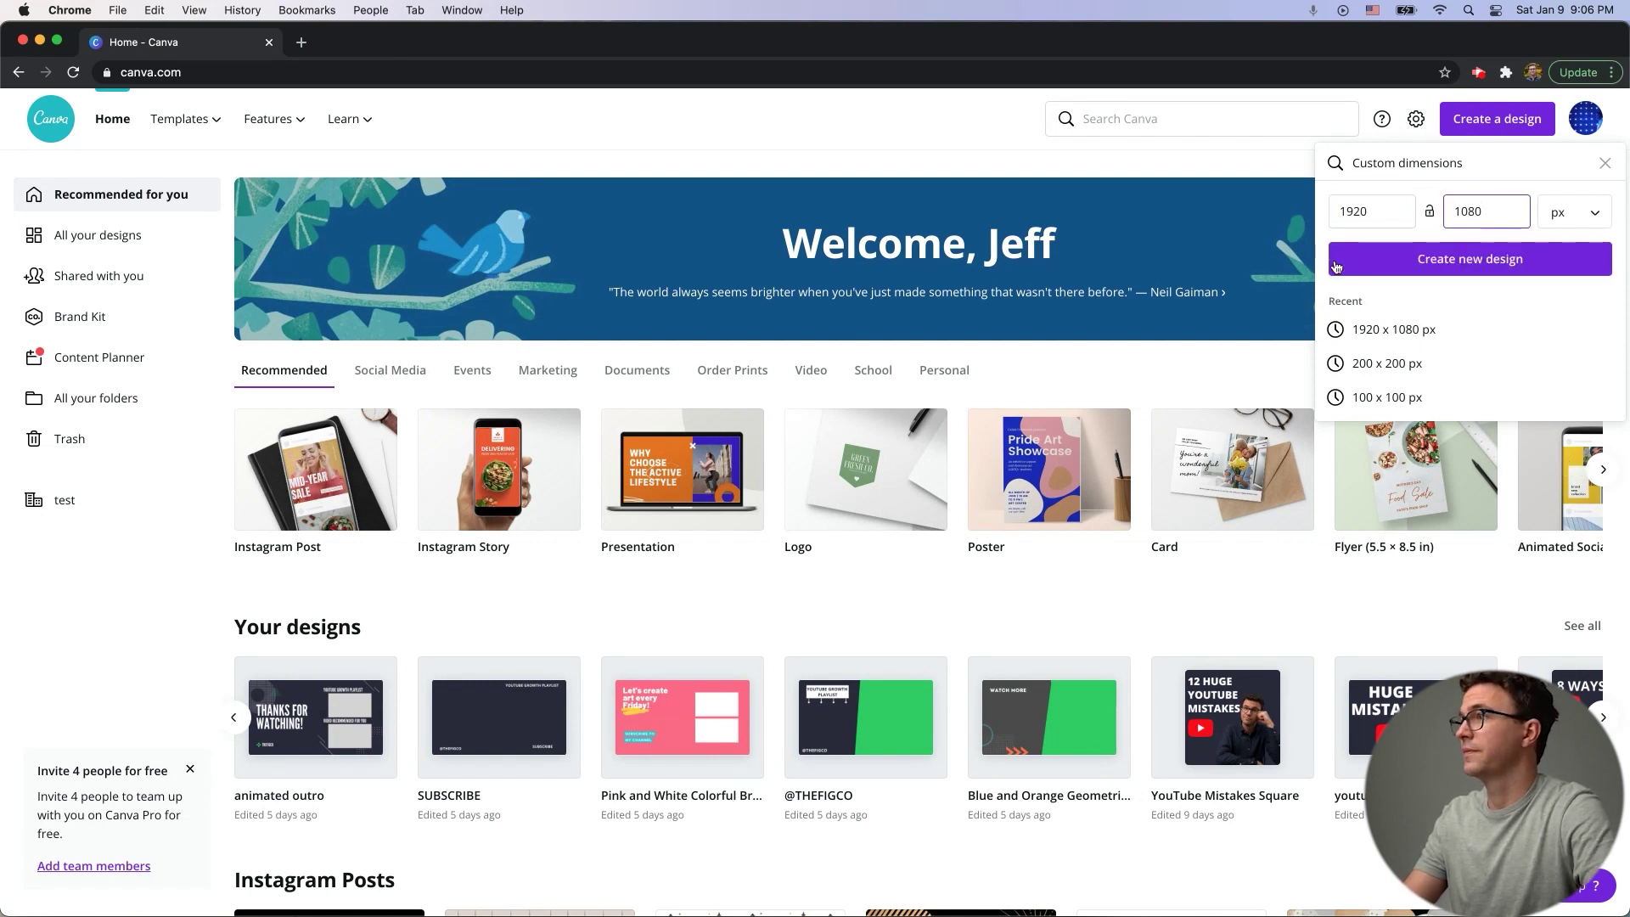
click(1415, 260)
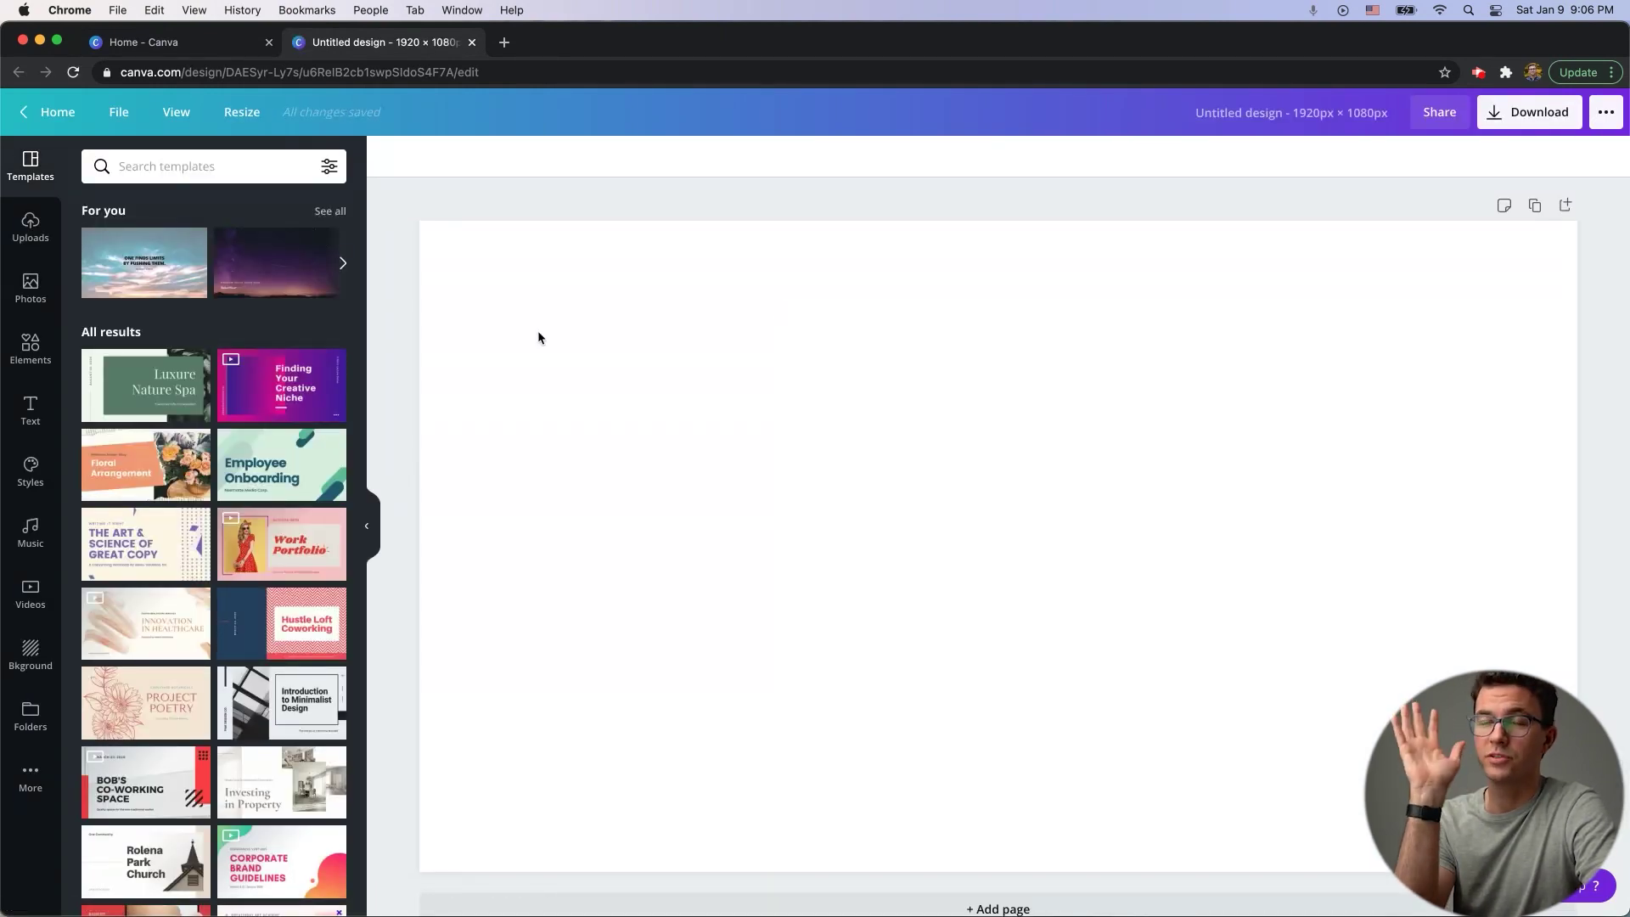
Step: Set the blank page's background to the dark navy colour from the untitled palette
click(518, 301)
click(385, 159)
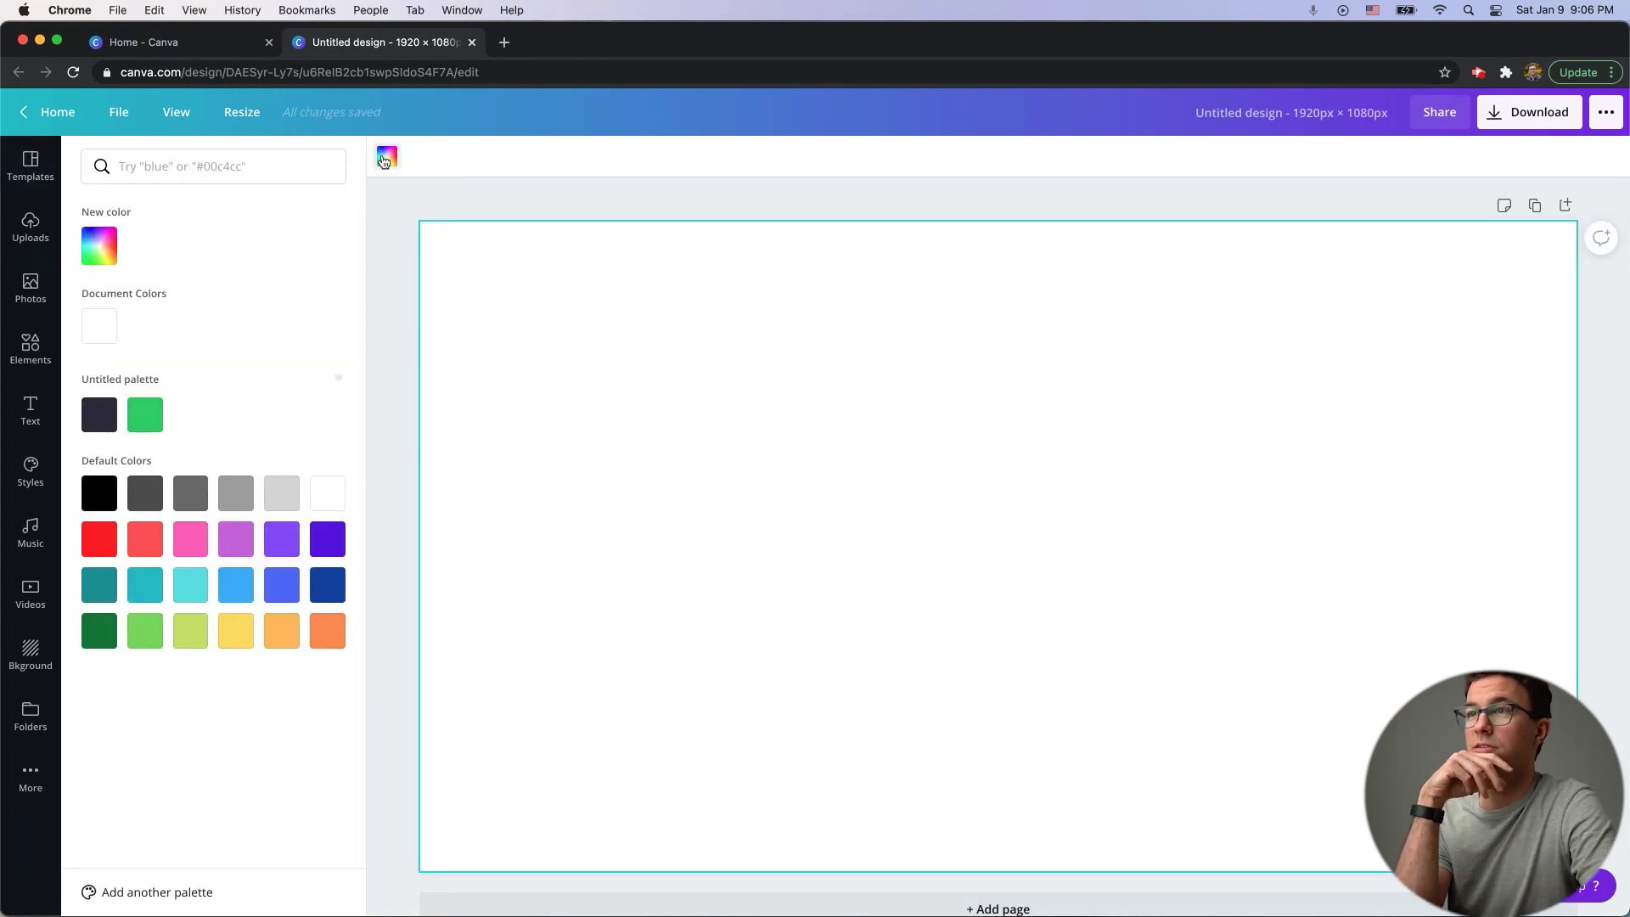
click(99, 416)
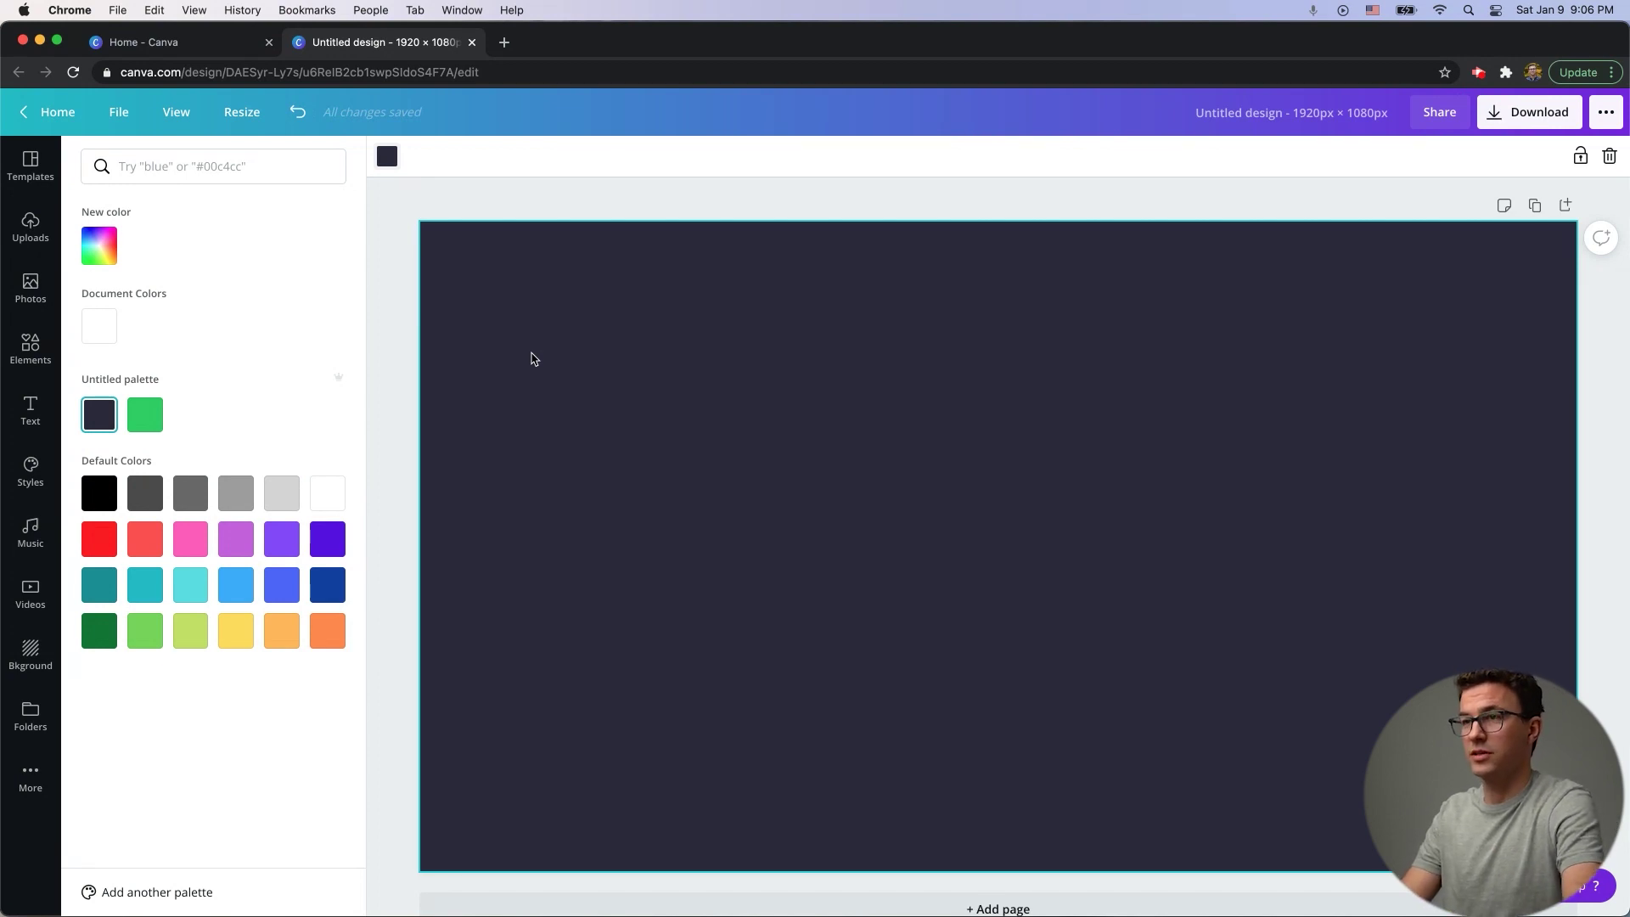
text(t)
text(@thefg)
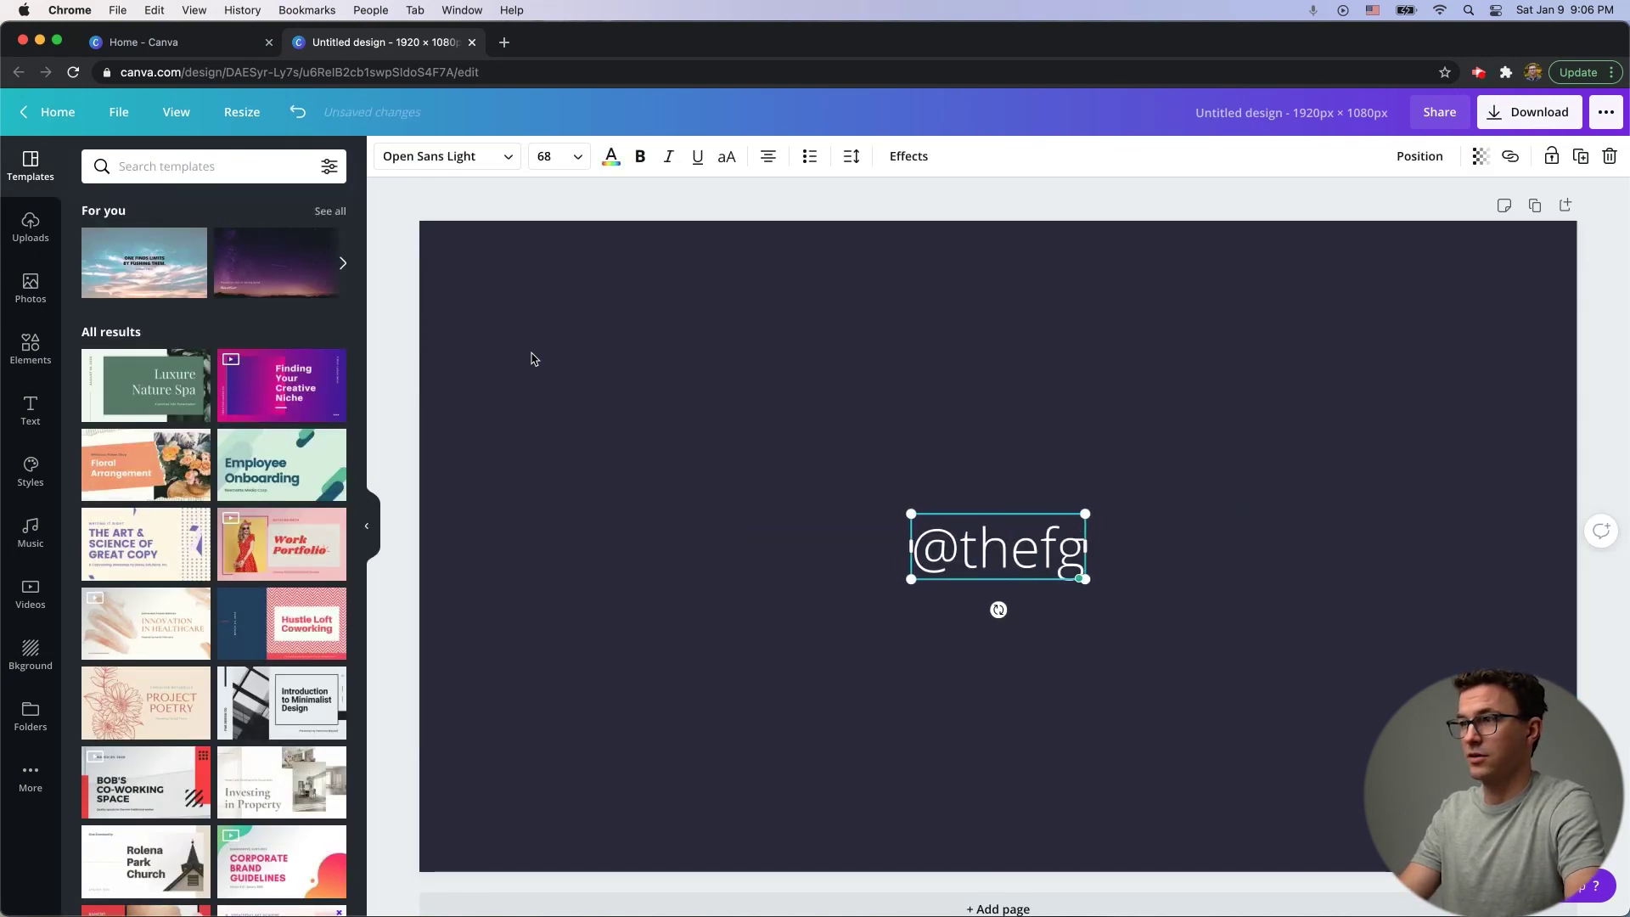
key(BackSpace)
text(igco)
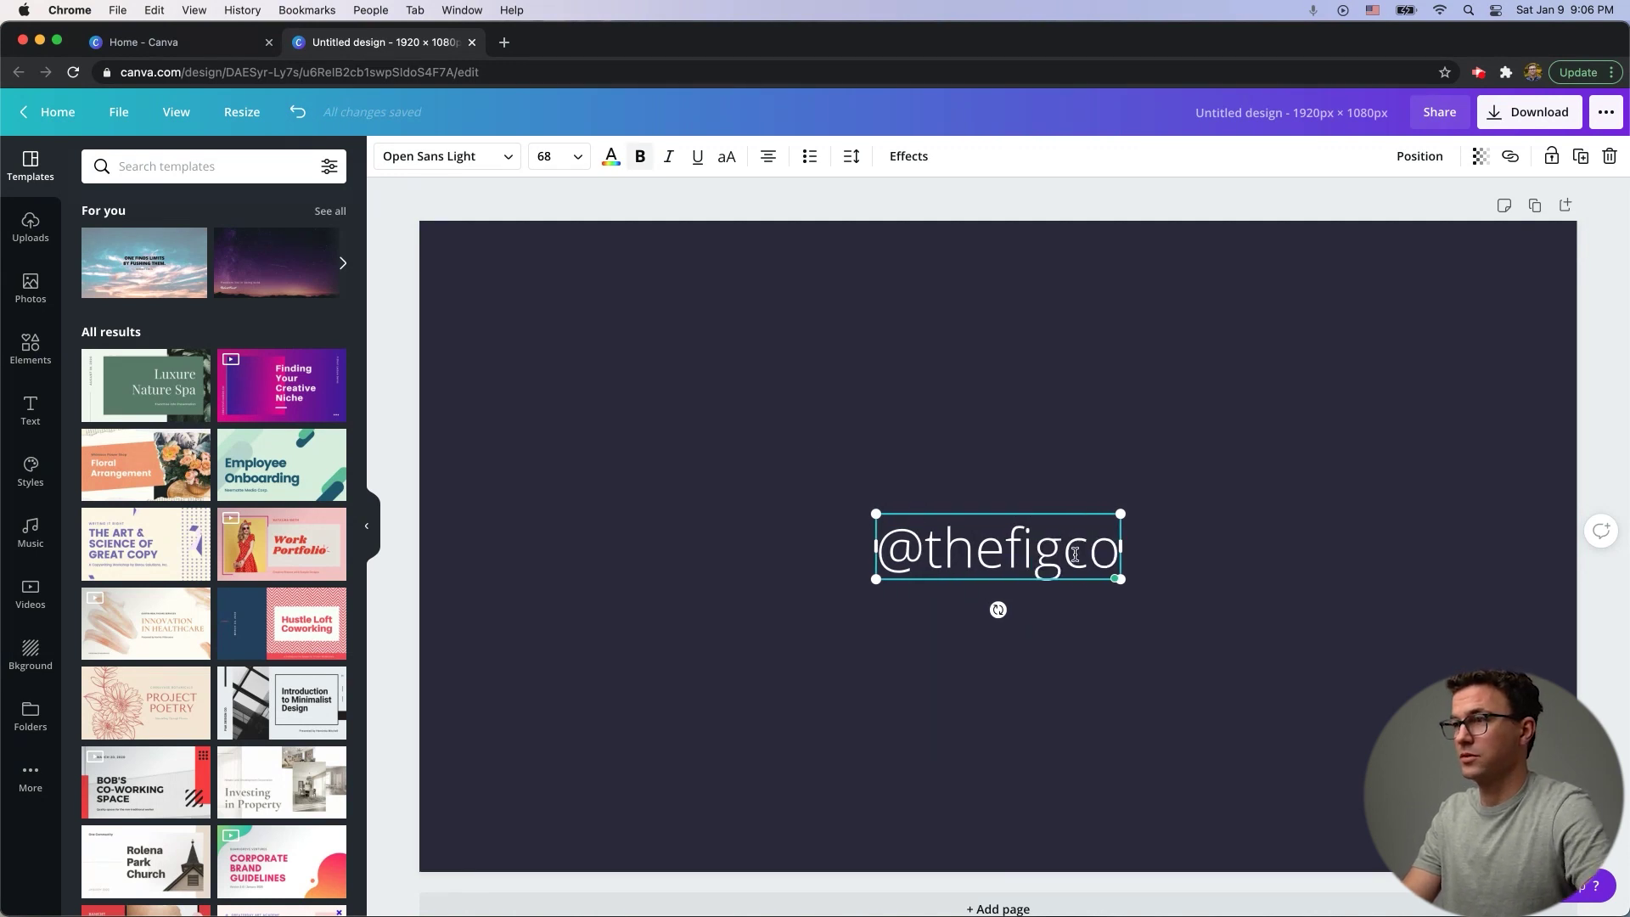
key(super+a)
key(super+b)
key(super+shift+comma)
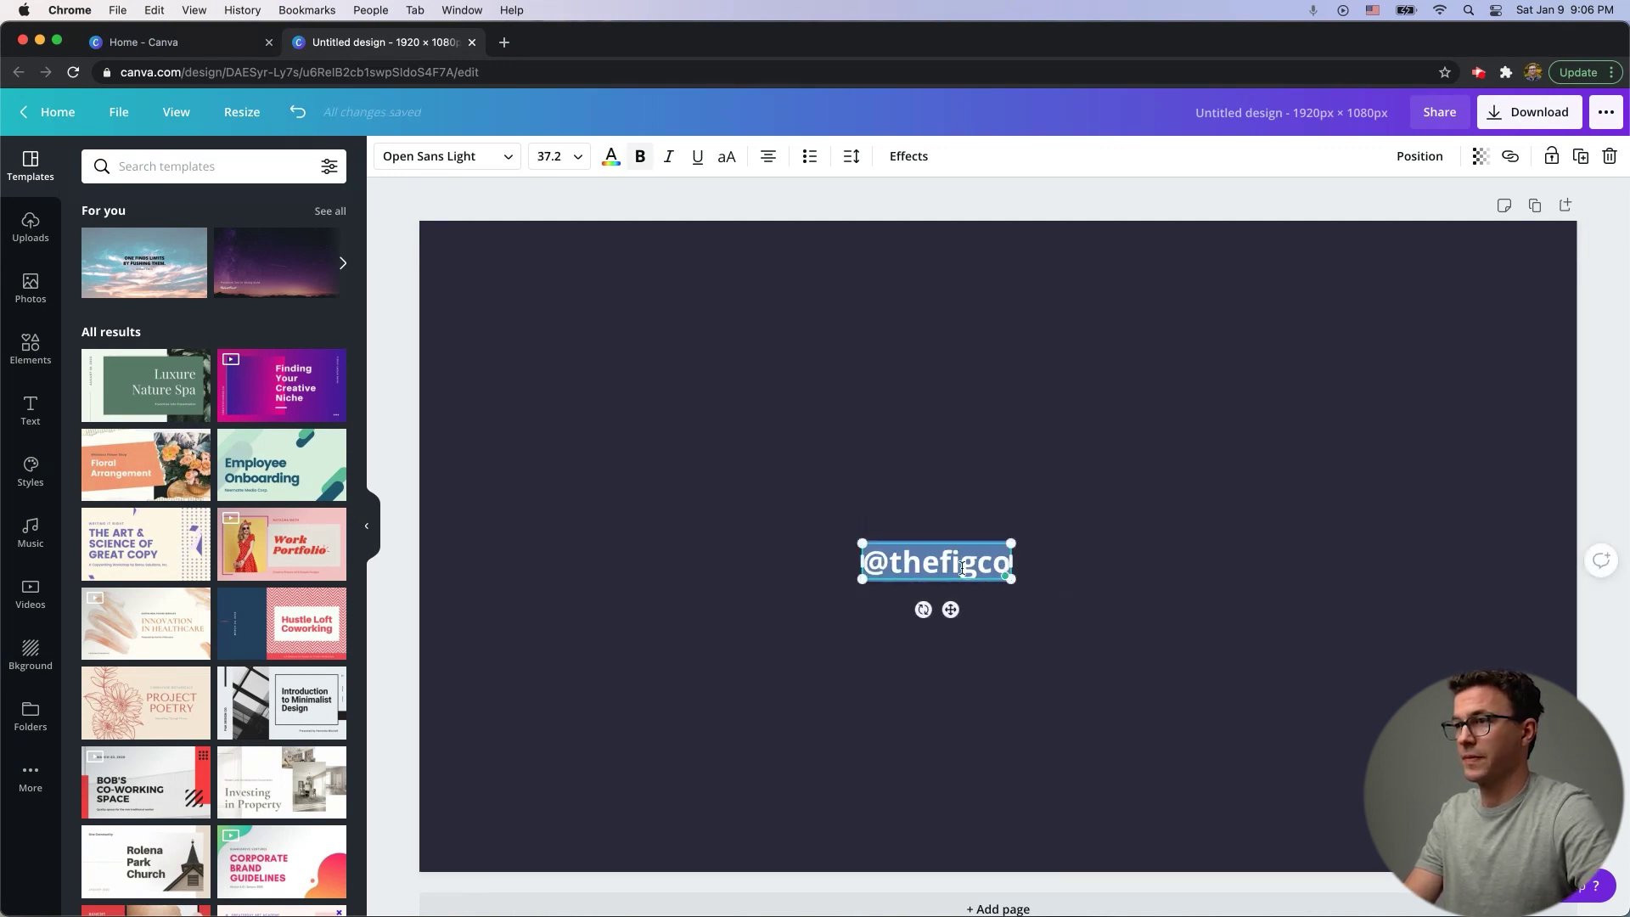
click(630, 700)
drag(934, 562, 540, 815)
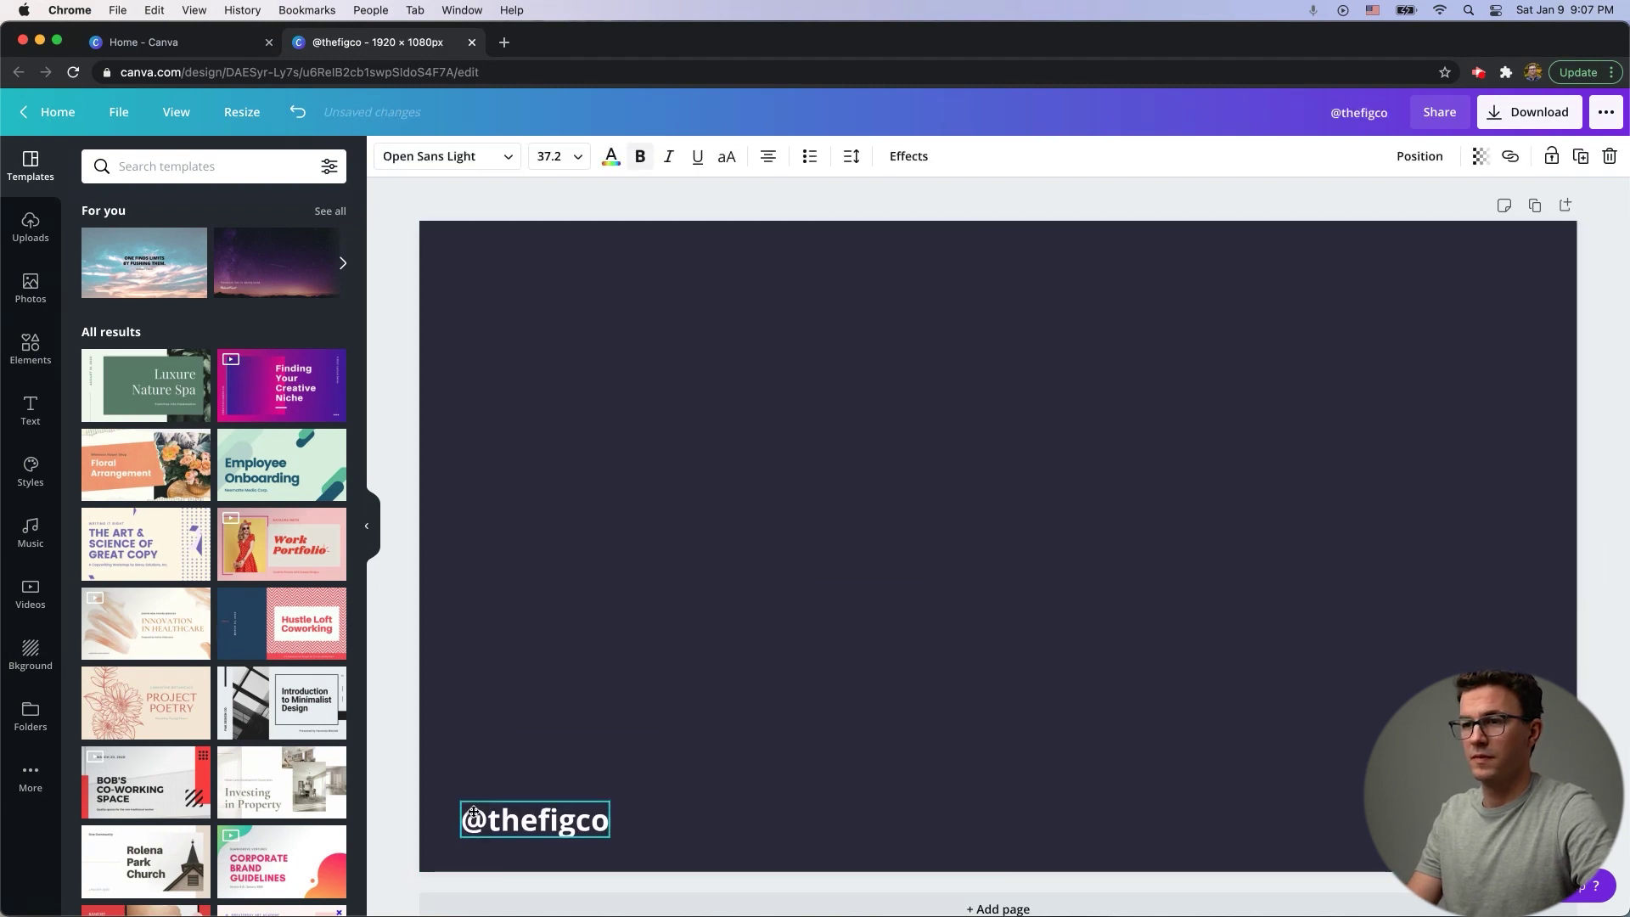
Step: Add the texts "YOUTUBE PLAYLIST" near the page's upper-right corner and "SUBSCRIBE" near its lower-right corner
click(1189, 276)
text(tYOUTUBE PLAYLIST)
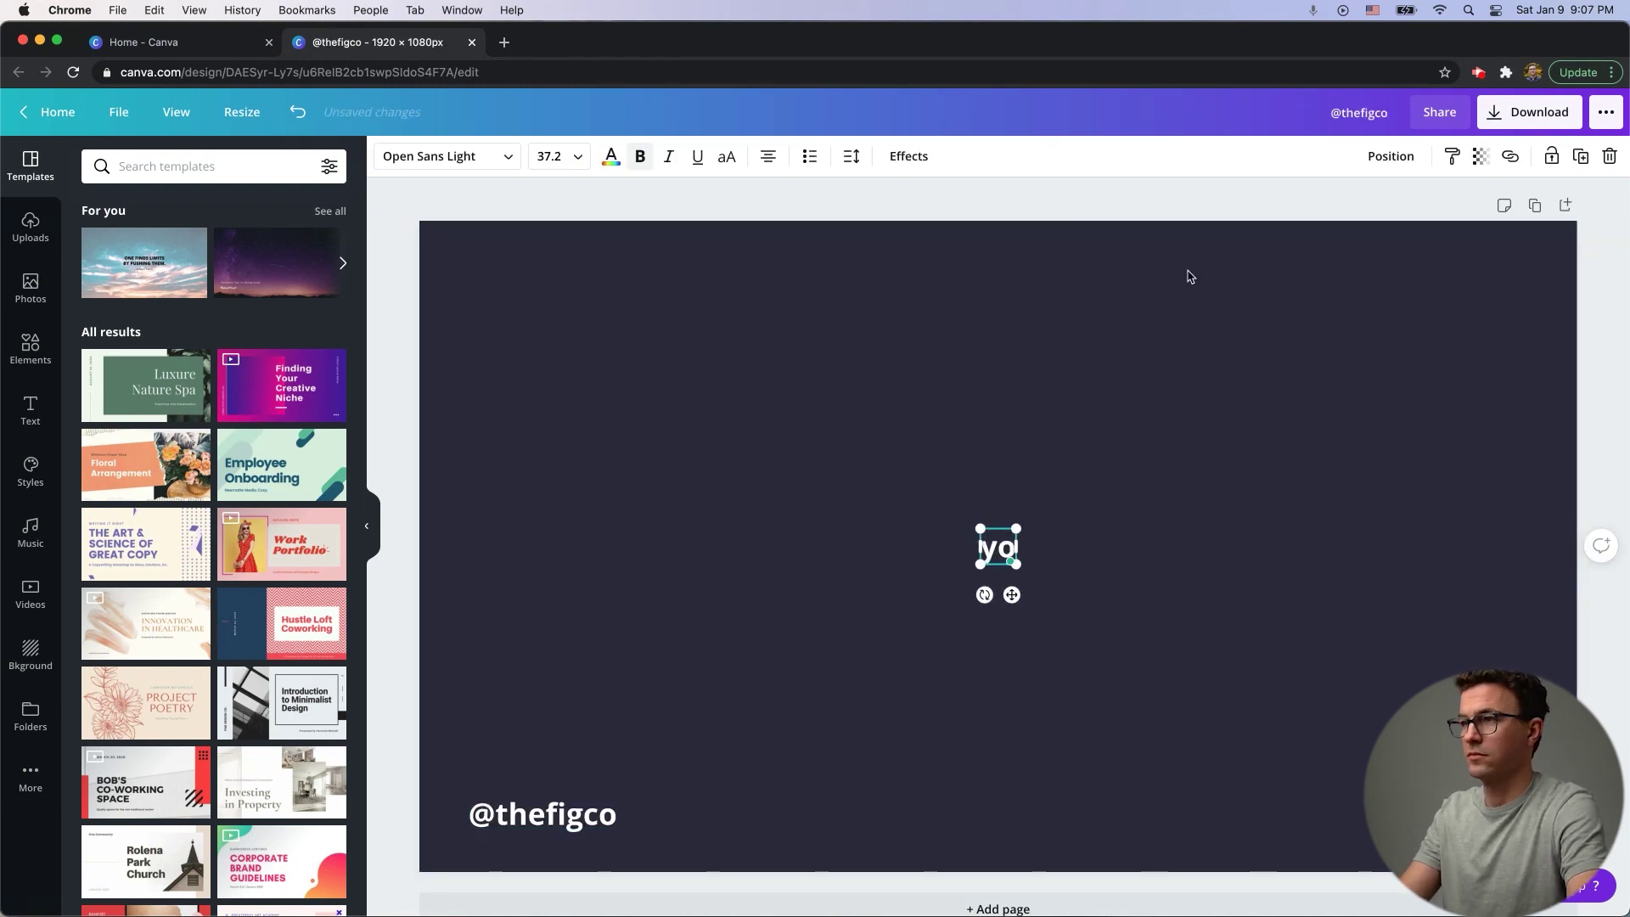
drag(1015, 550, 1328, 308)
text(tSUBSCRIBE)
drag(1049, 556, 1413, 798)
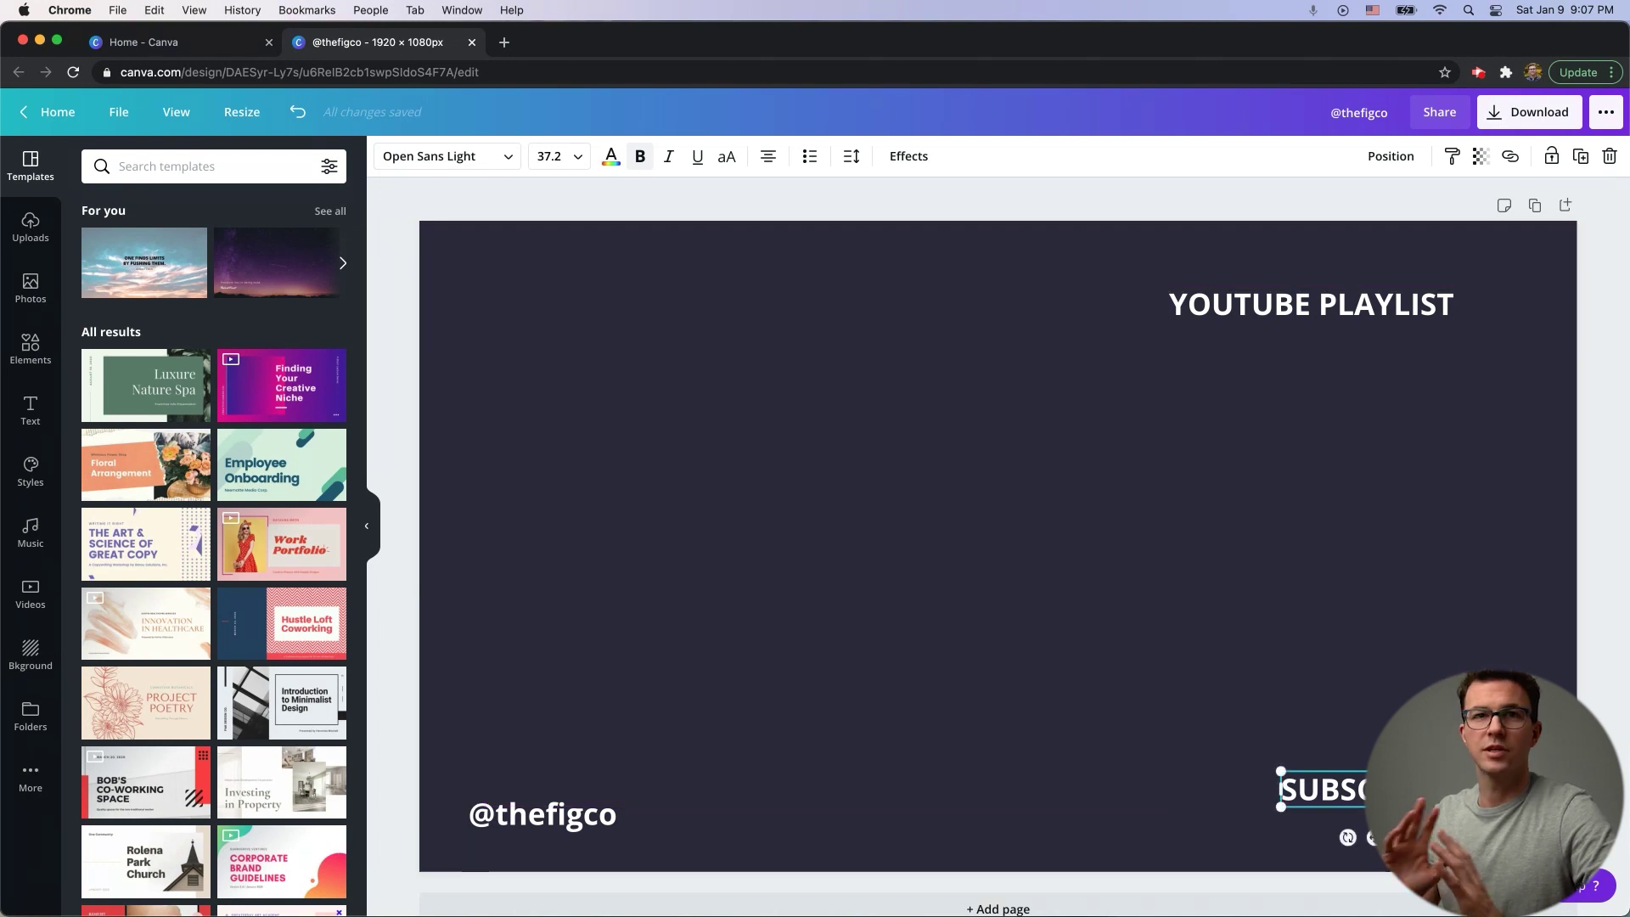
click(1122, 512)
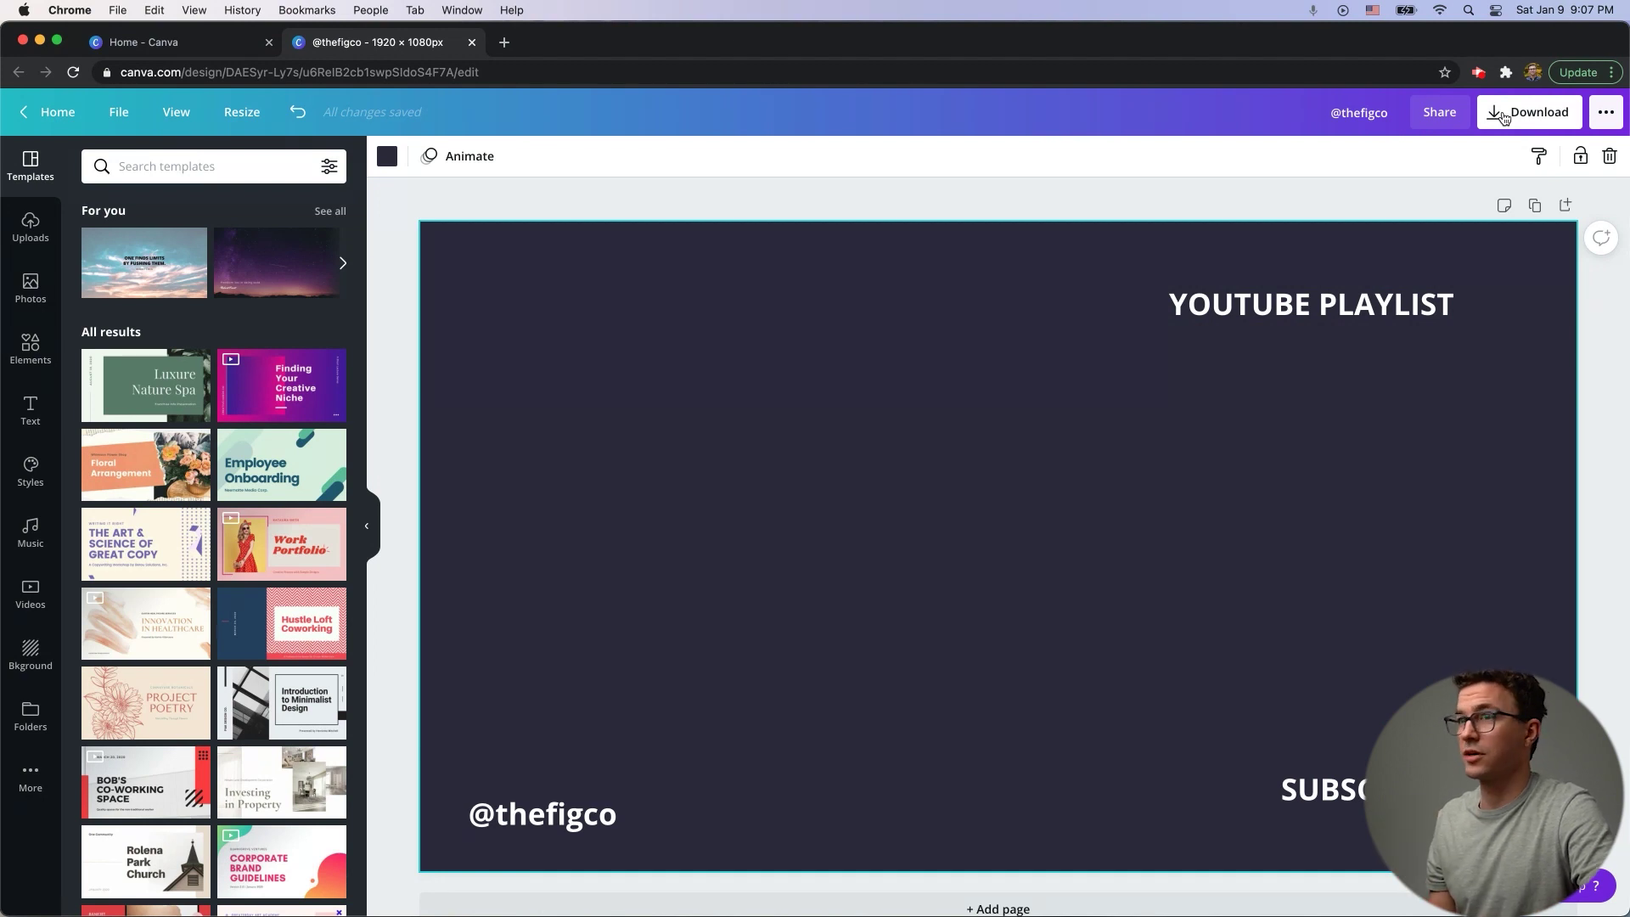
Step: Rename the design as "thefigco END SCREEN 2"
click(1348, 103)
key(BackSpace)
click(1395, 113)
text(END SCREEN 2)
key(Return)
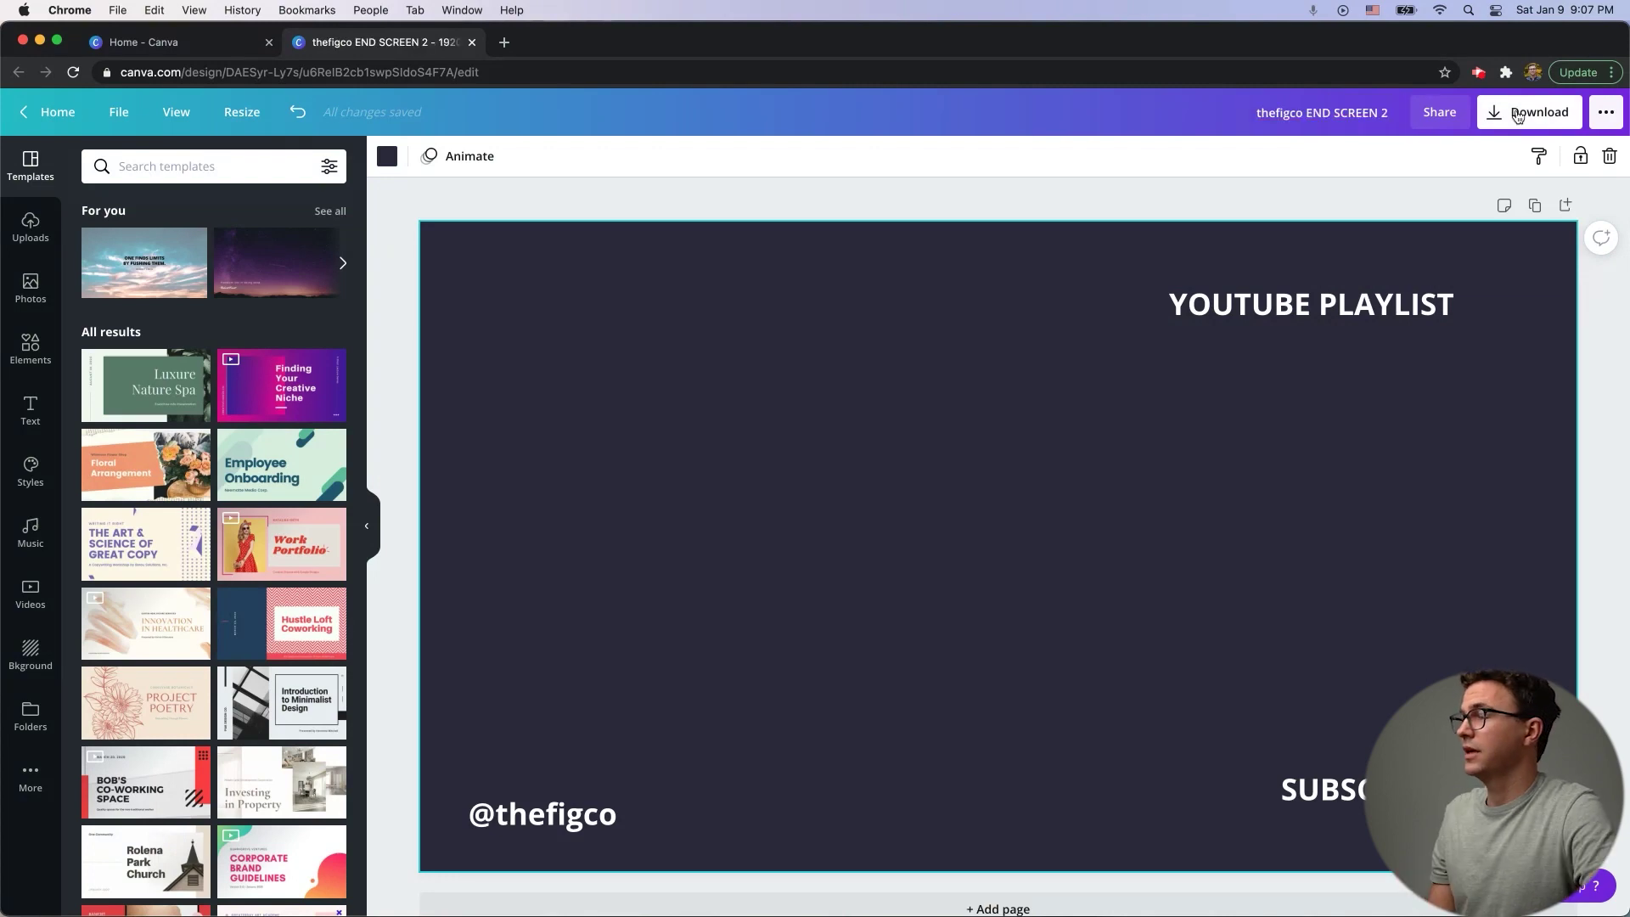
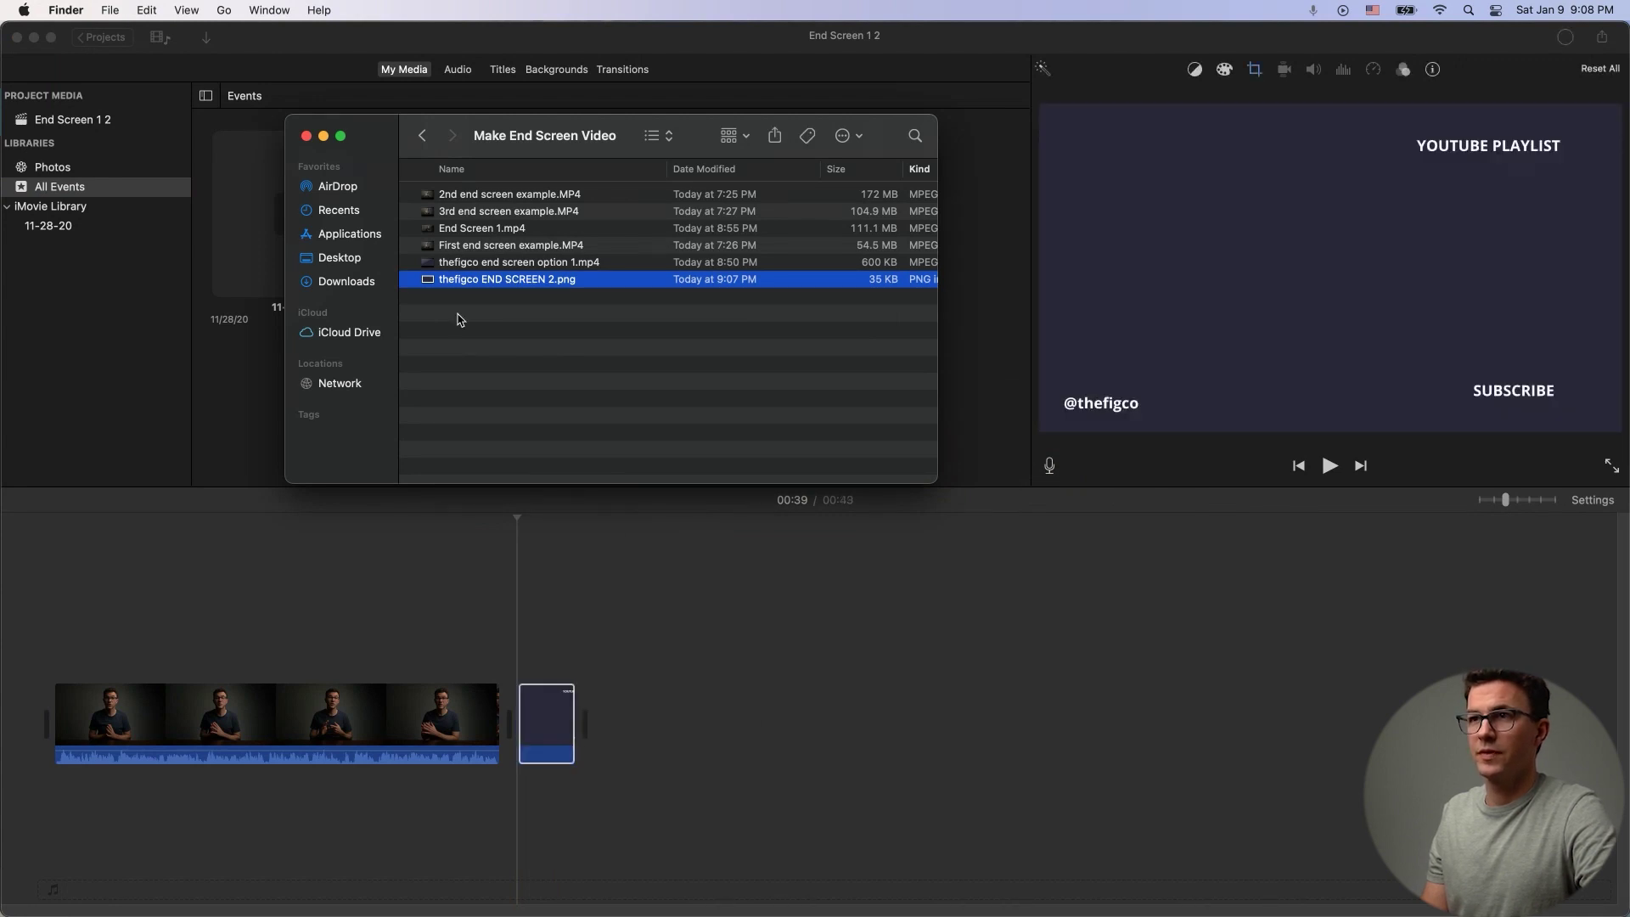
Step: Add "2nd end screen example.MP4" from Finder after the end screen image in the iMovie timeline and trim it to the playhead
click(497, 196)
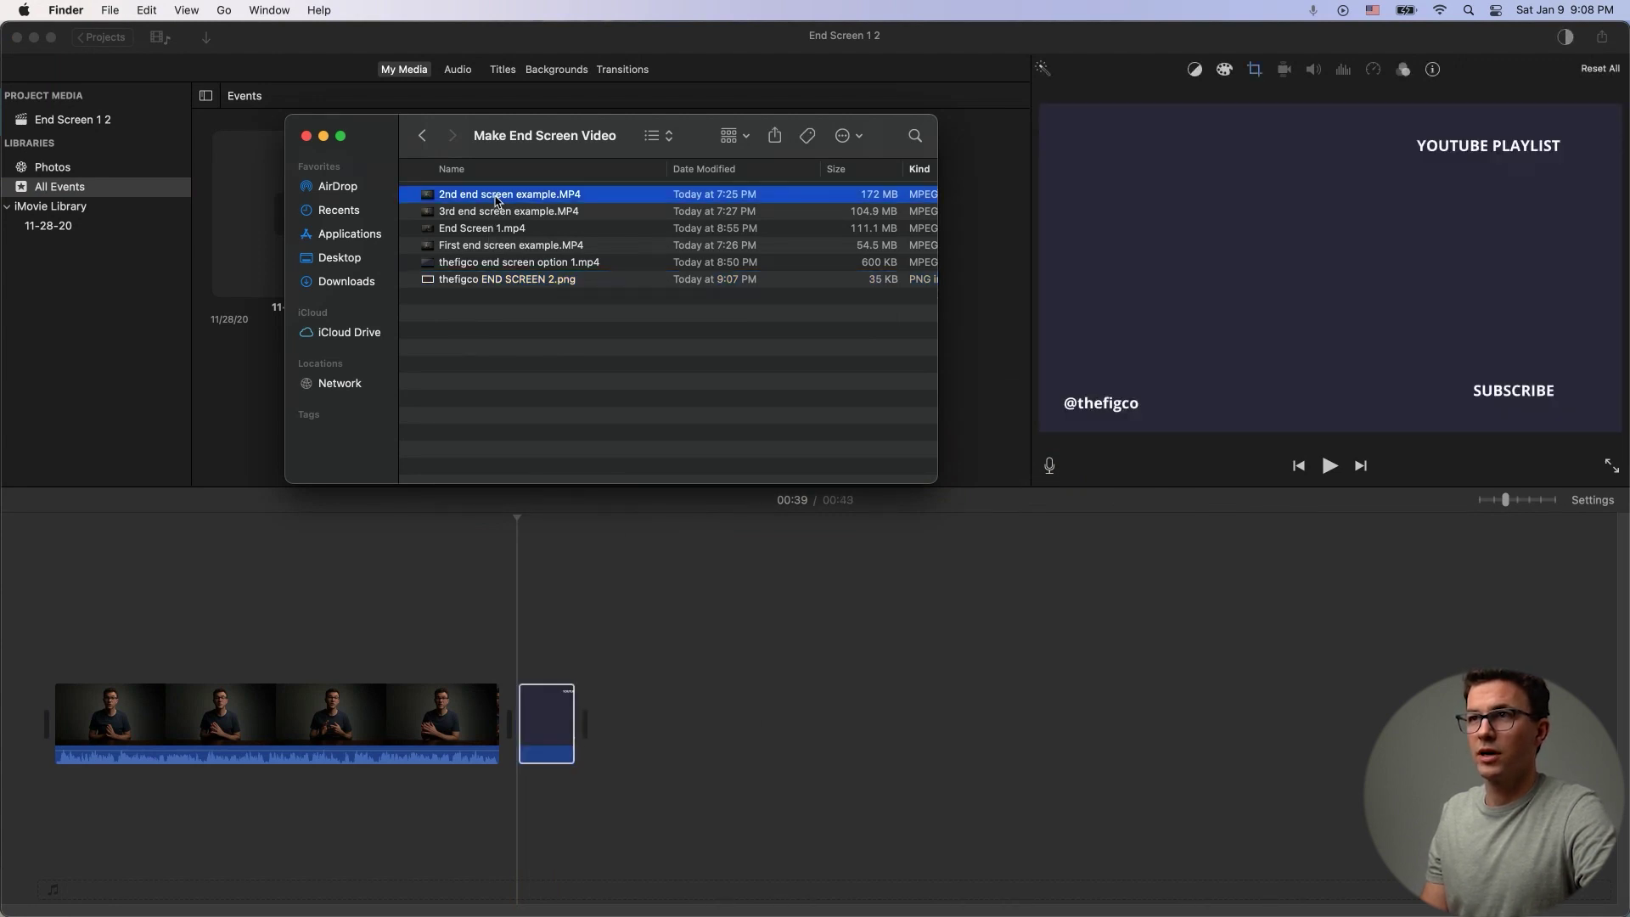
drag(488, 200, 734, 722)
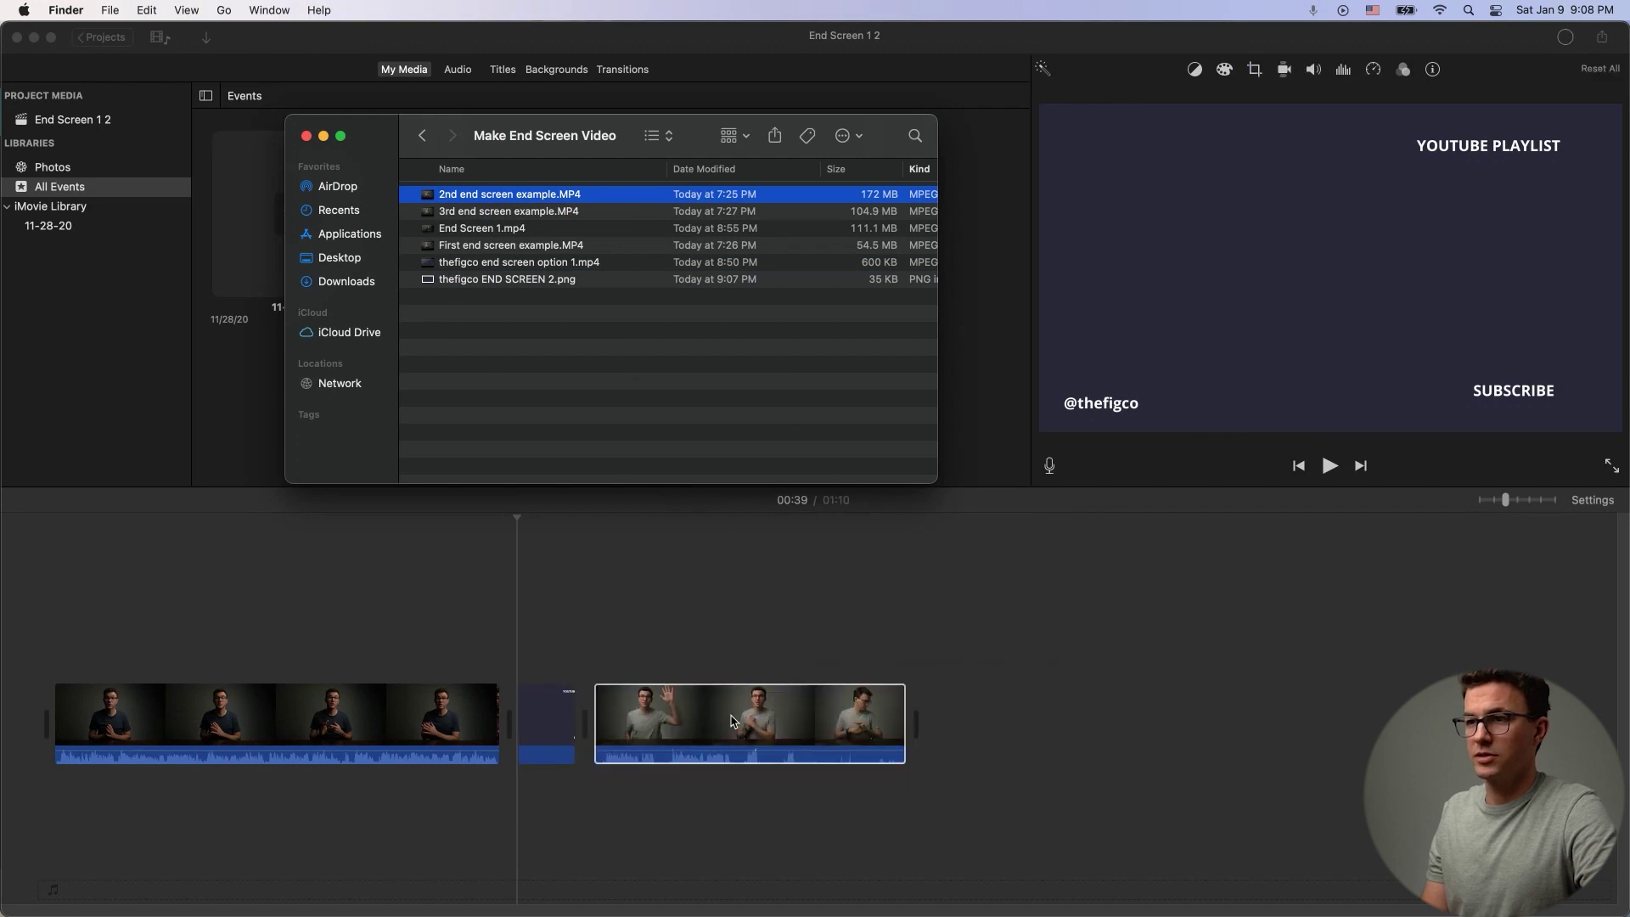
click(544, 670)
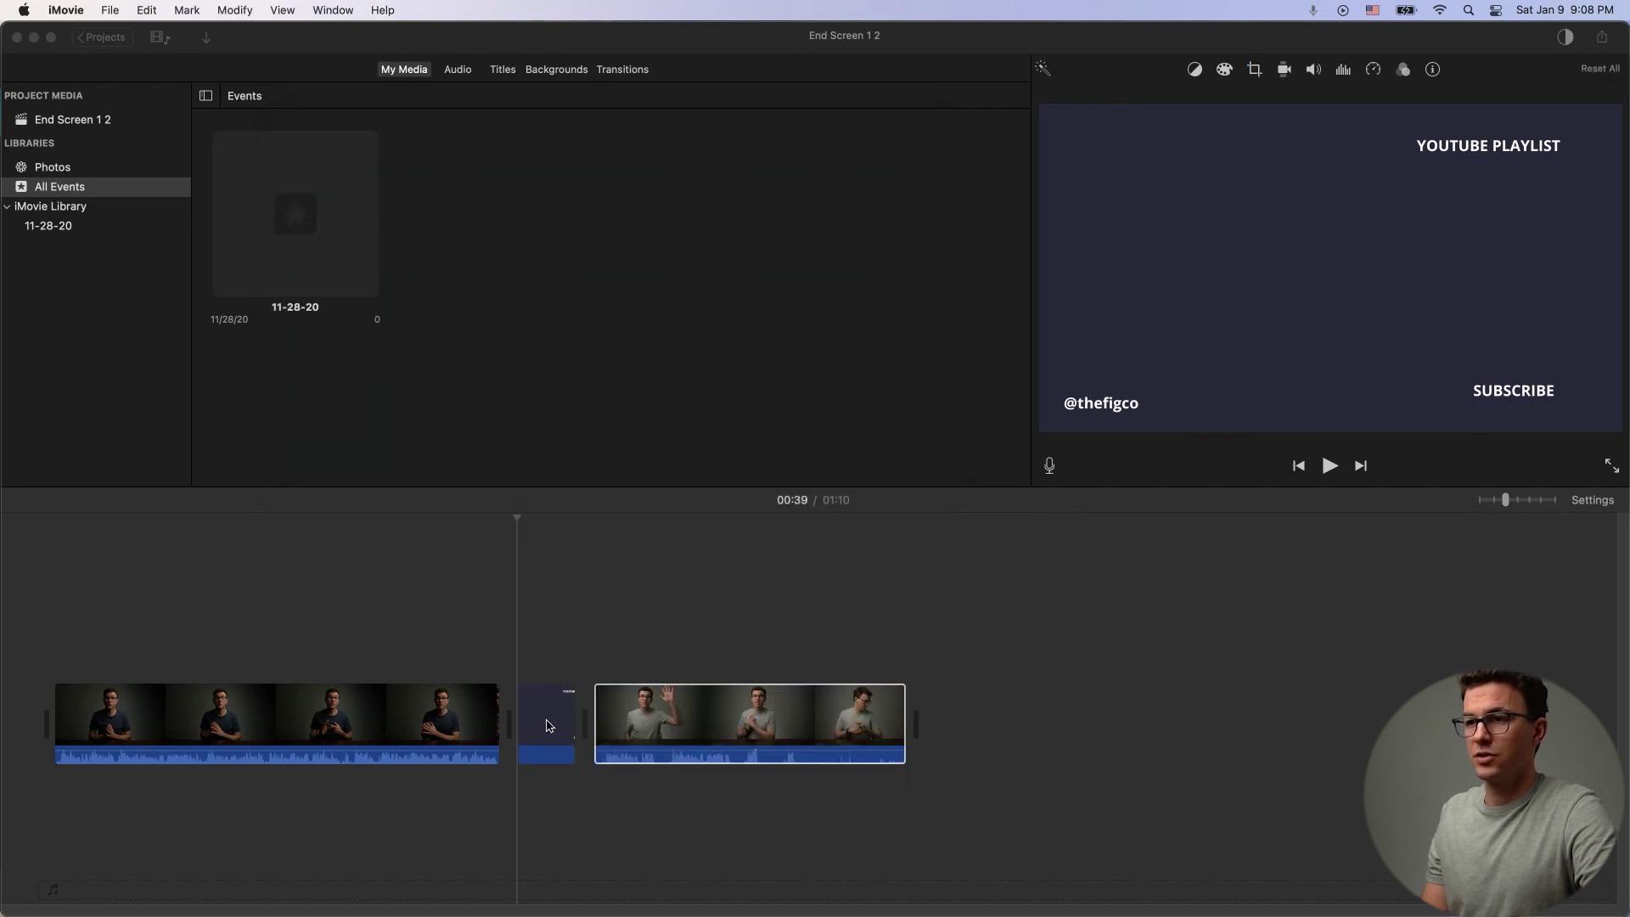
key(space)
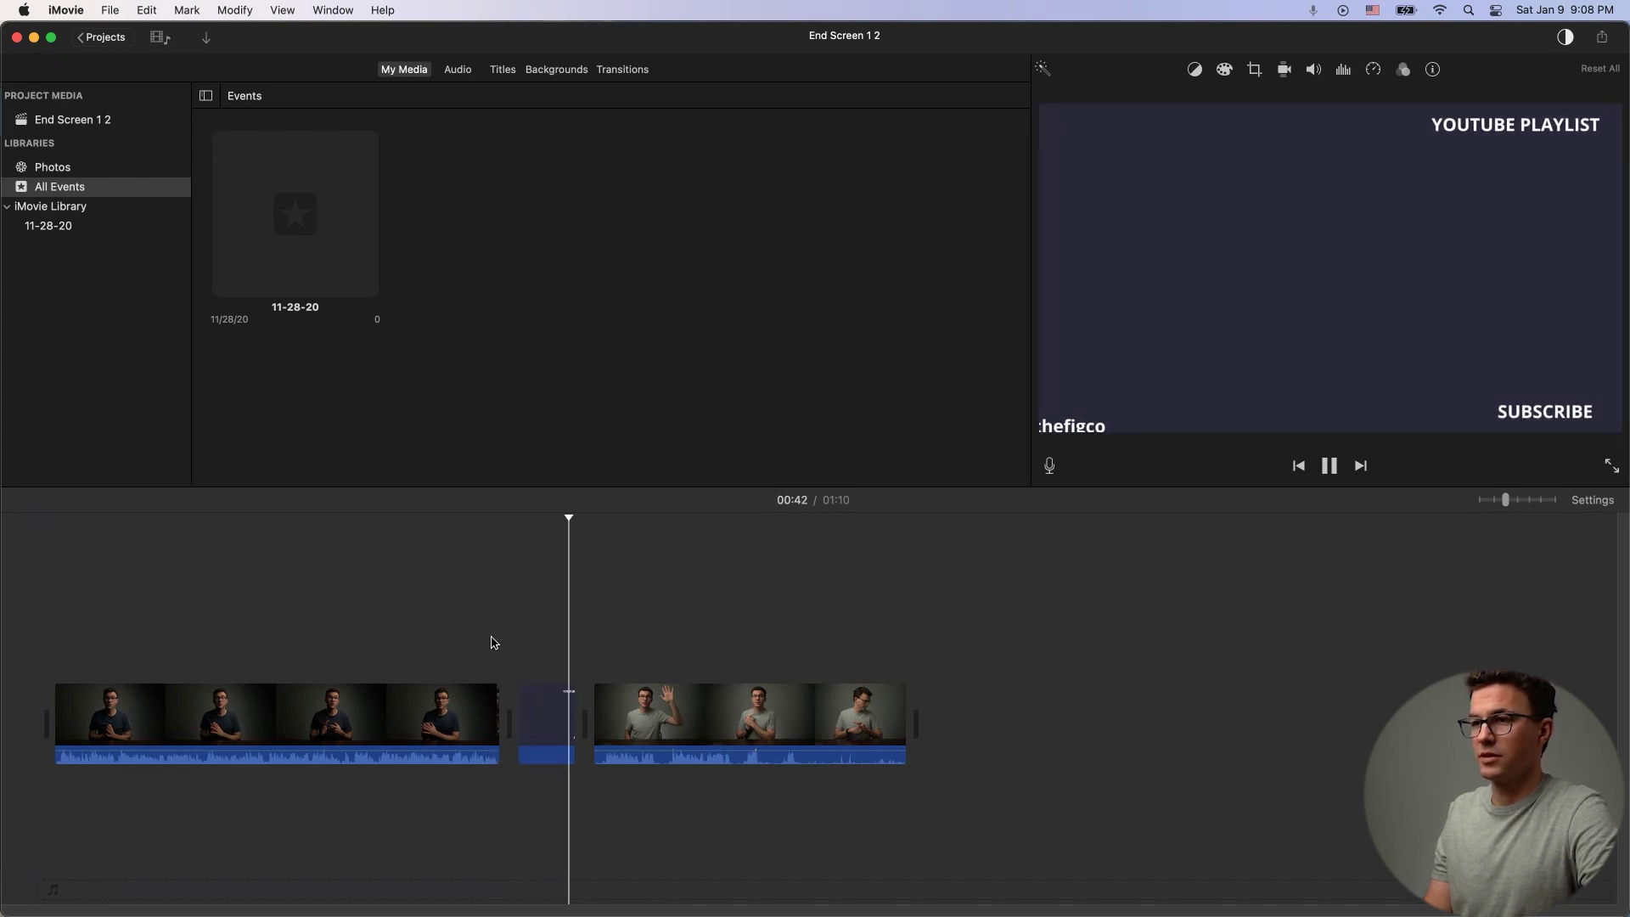
key(space)
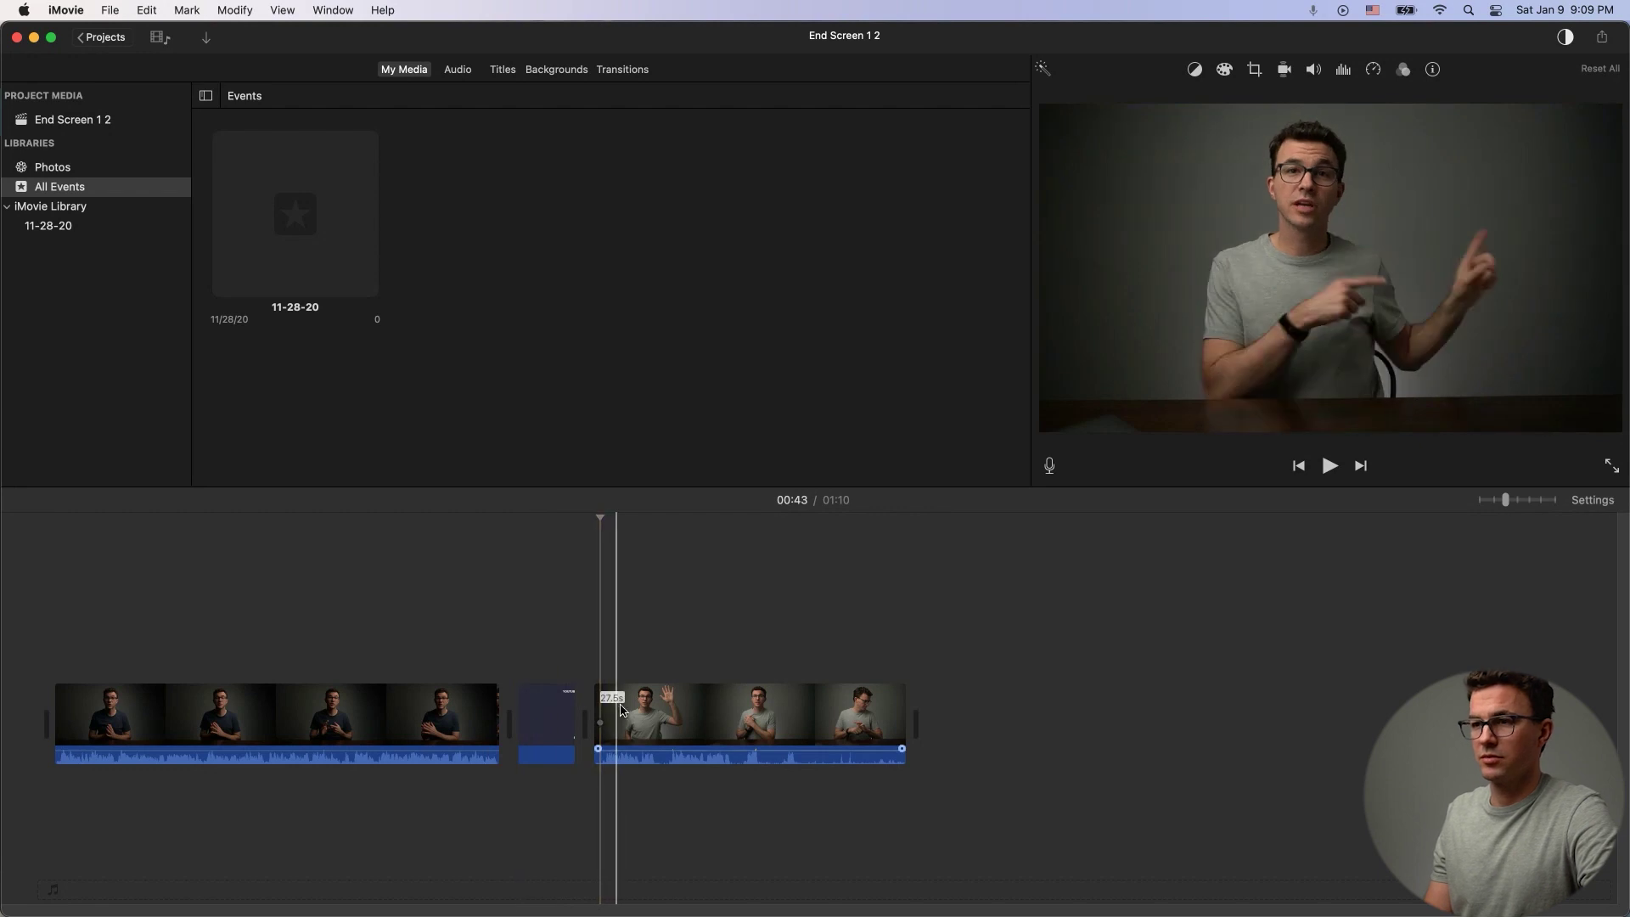
key(alt+slash)
Step: Set the end screen image's crop style to Fit
click(558, 722)
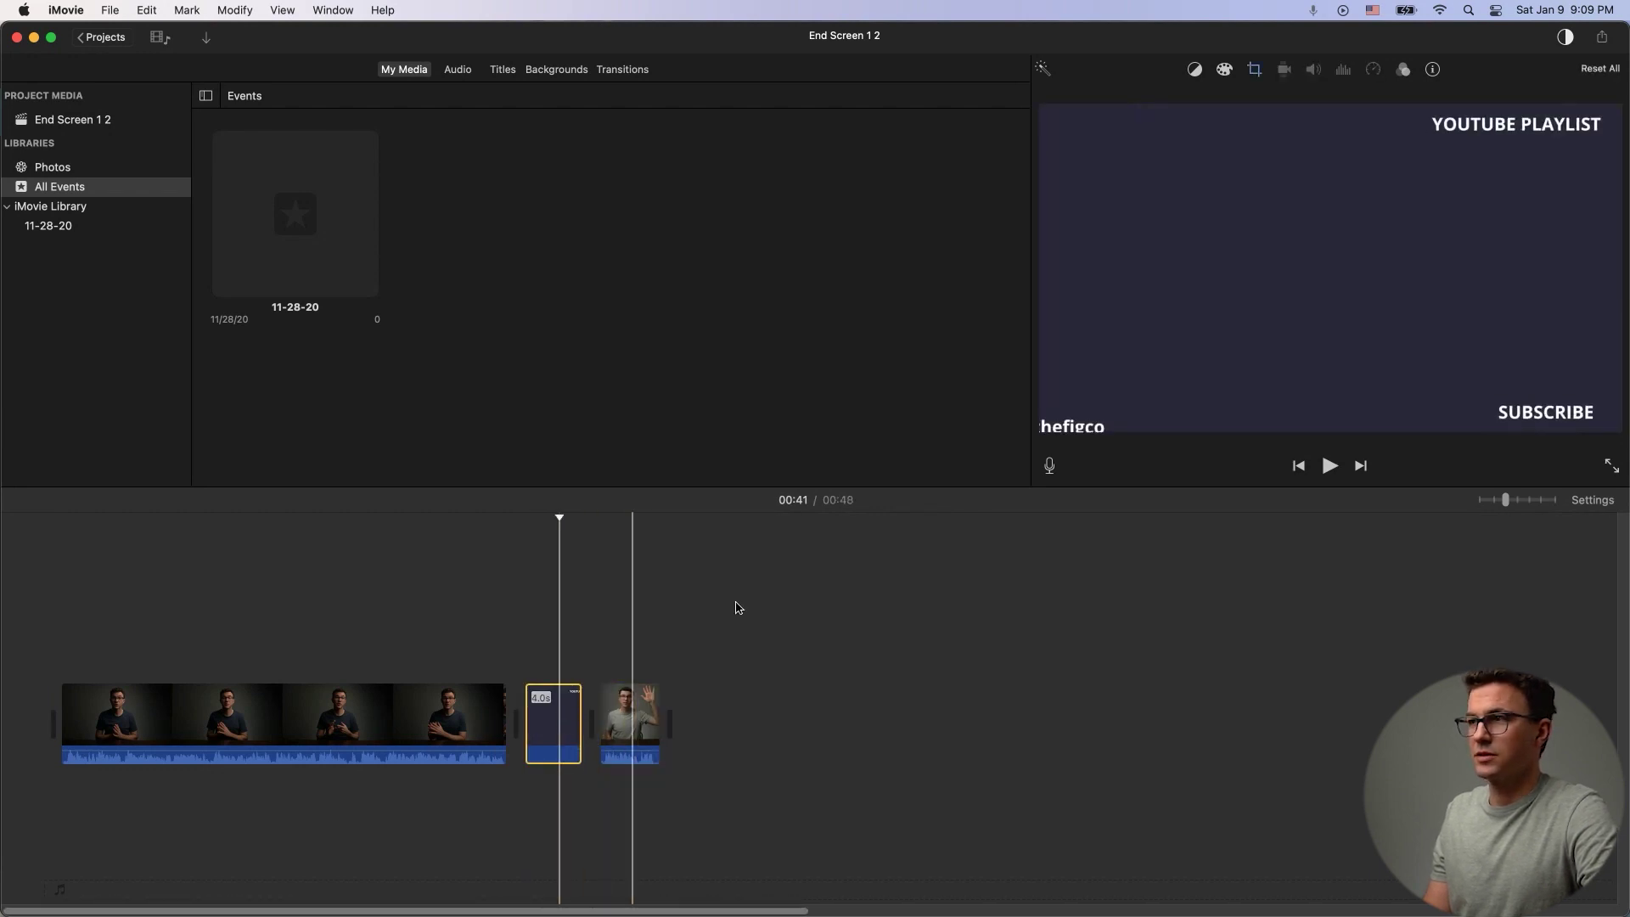
click(1253, 71)
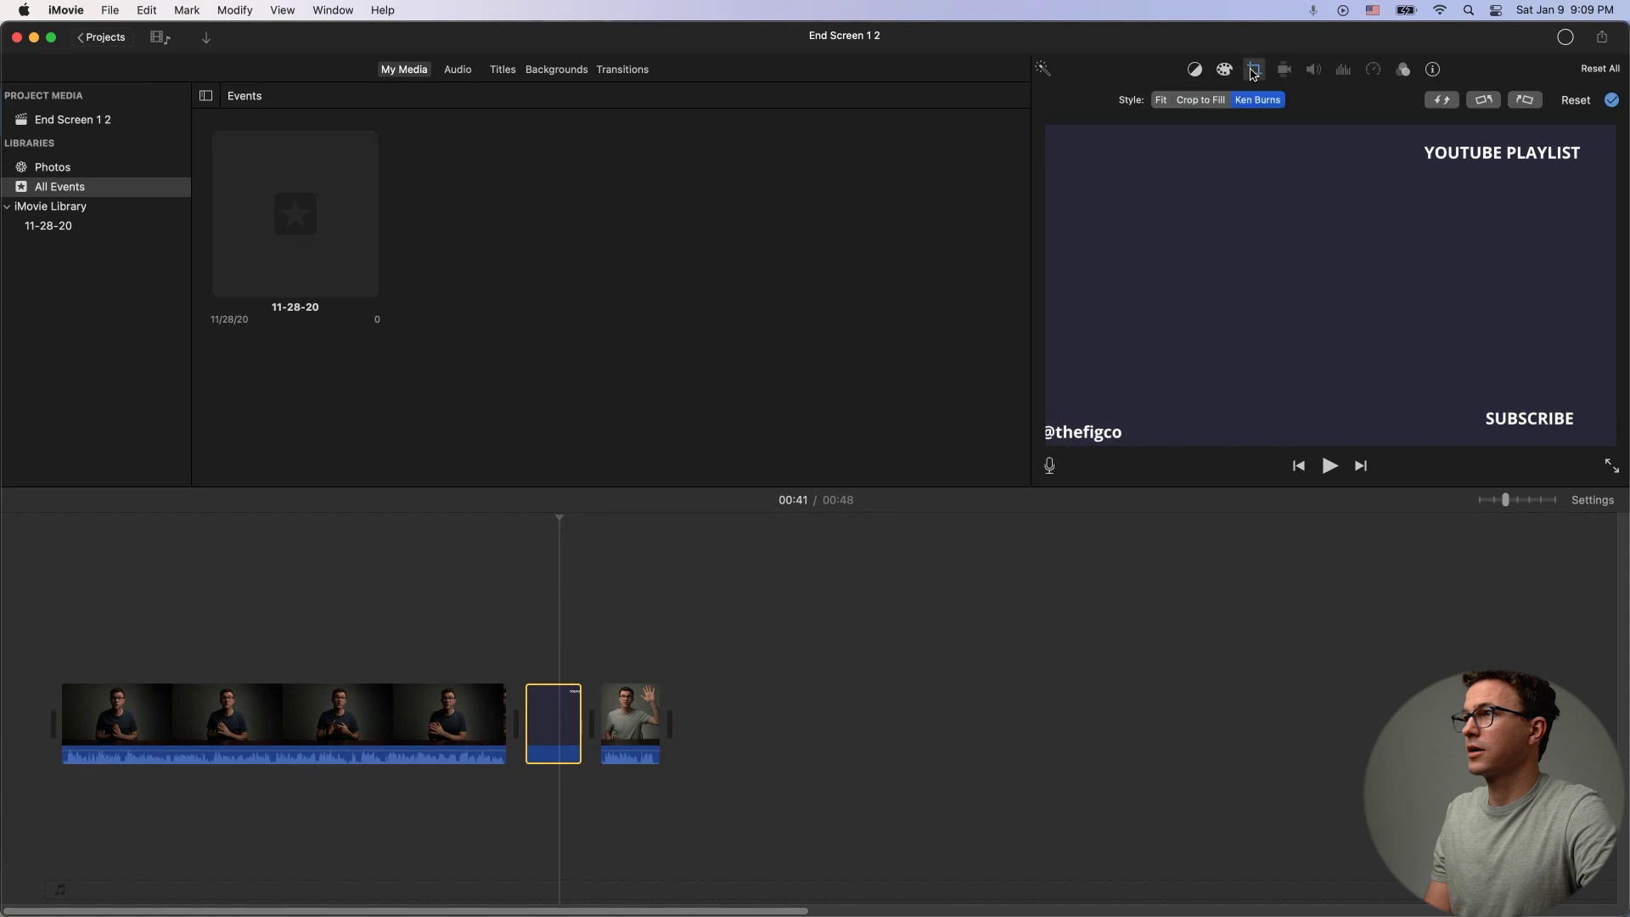
click(1161, 100)
Step: Place the talking clip above the end screen image as an overlay and match the two clips' lengths
drag(629, 729, 550, 649)
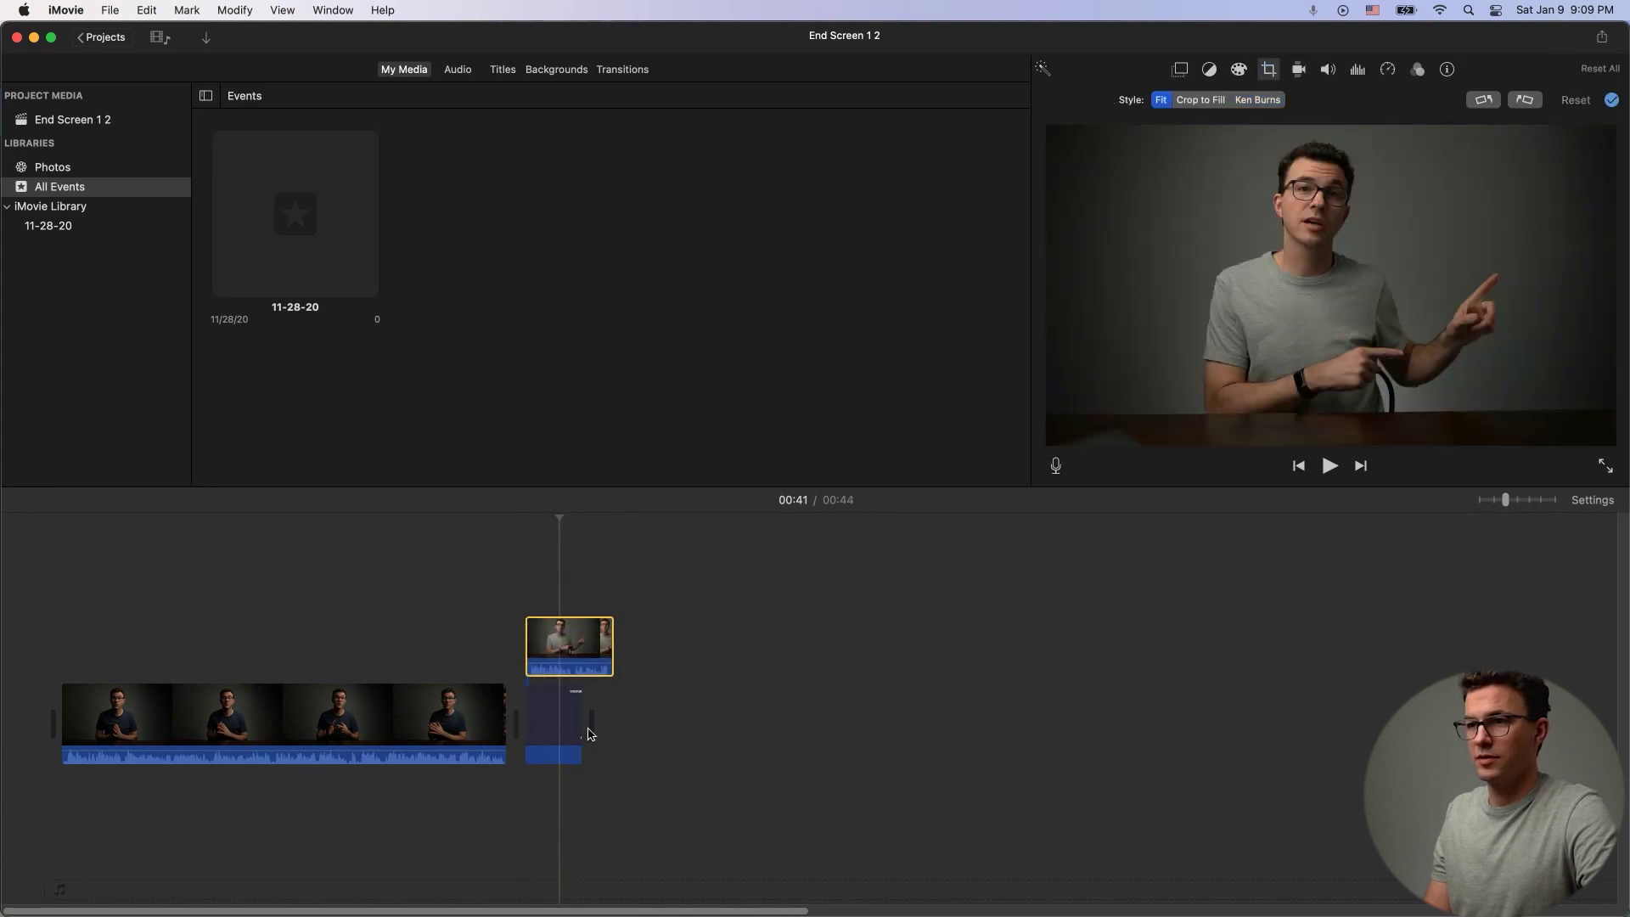
drag(579, 711, 592, 710)
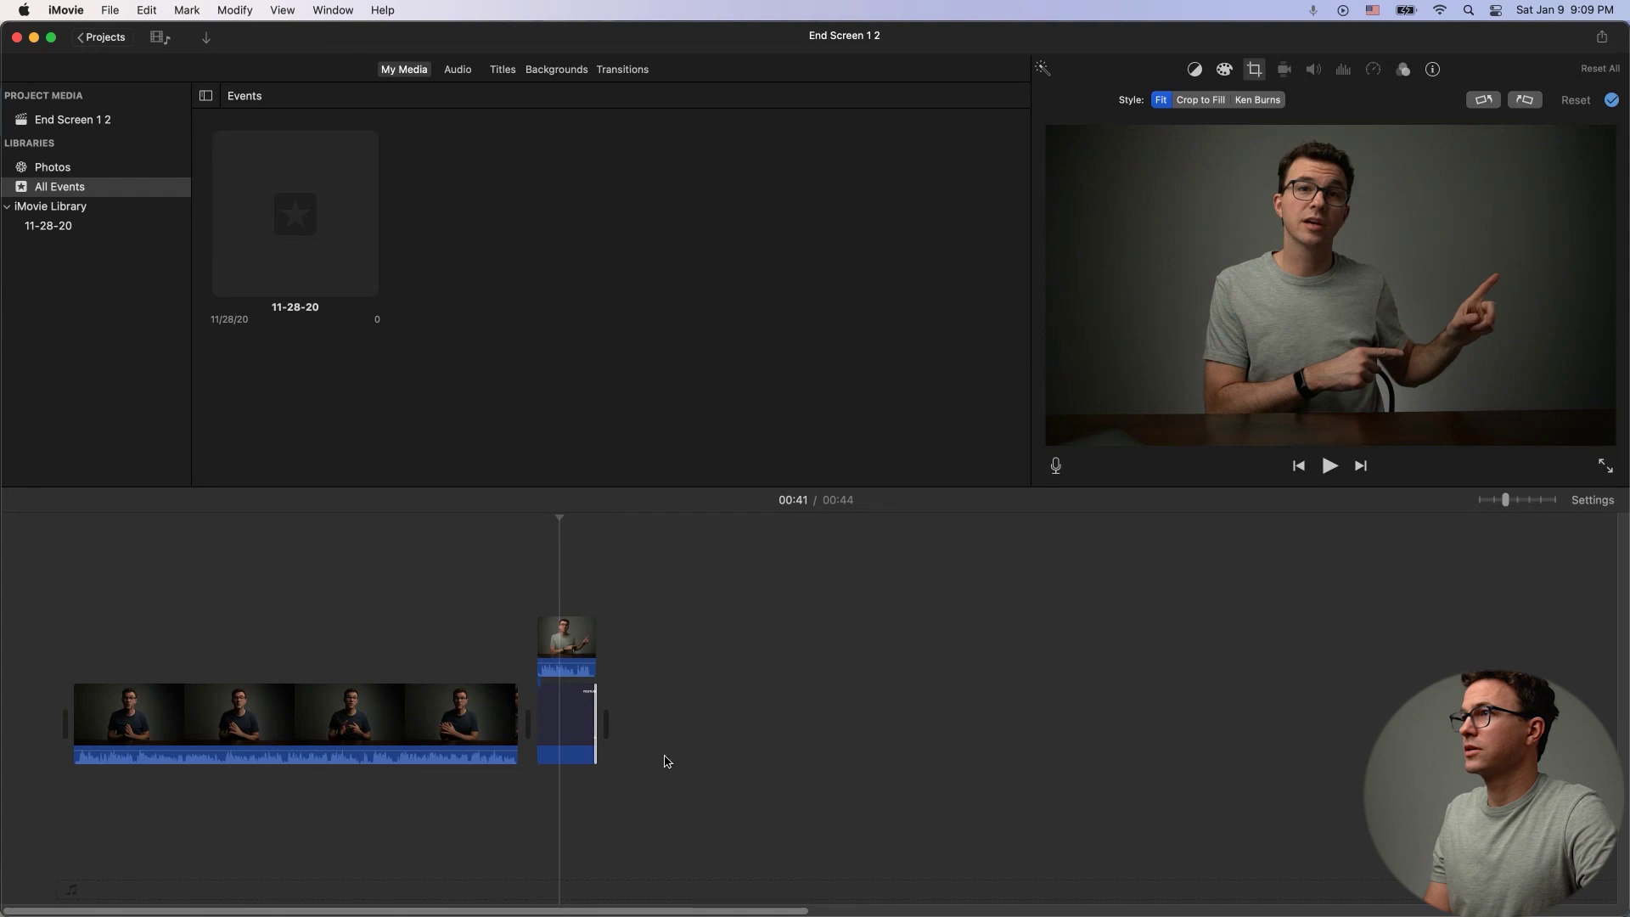
click(570, 723)
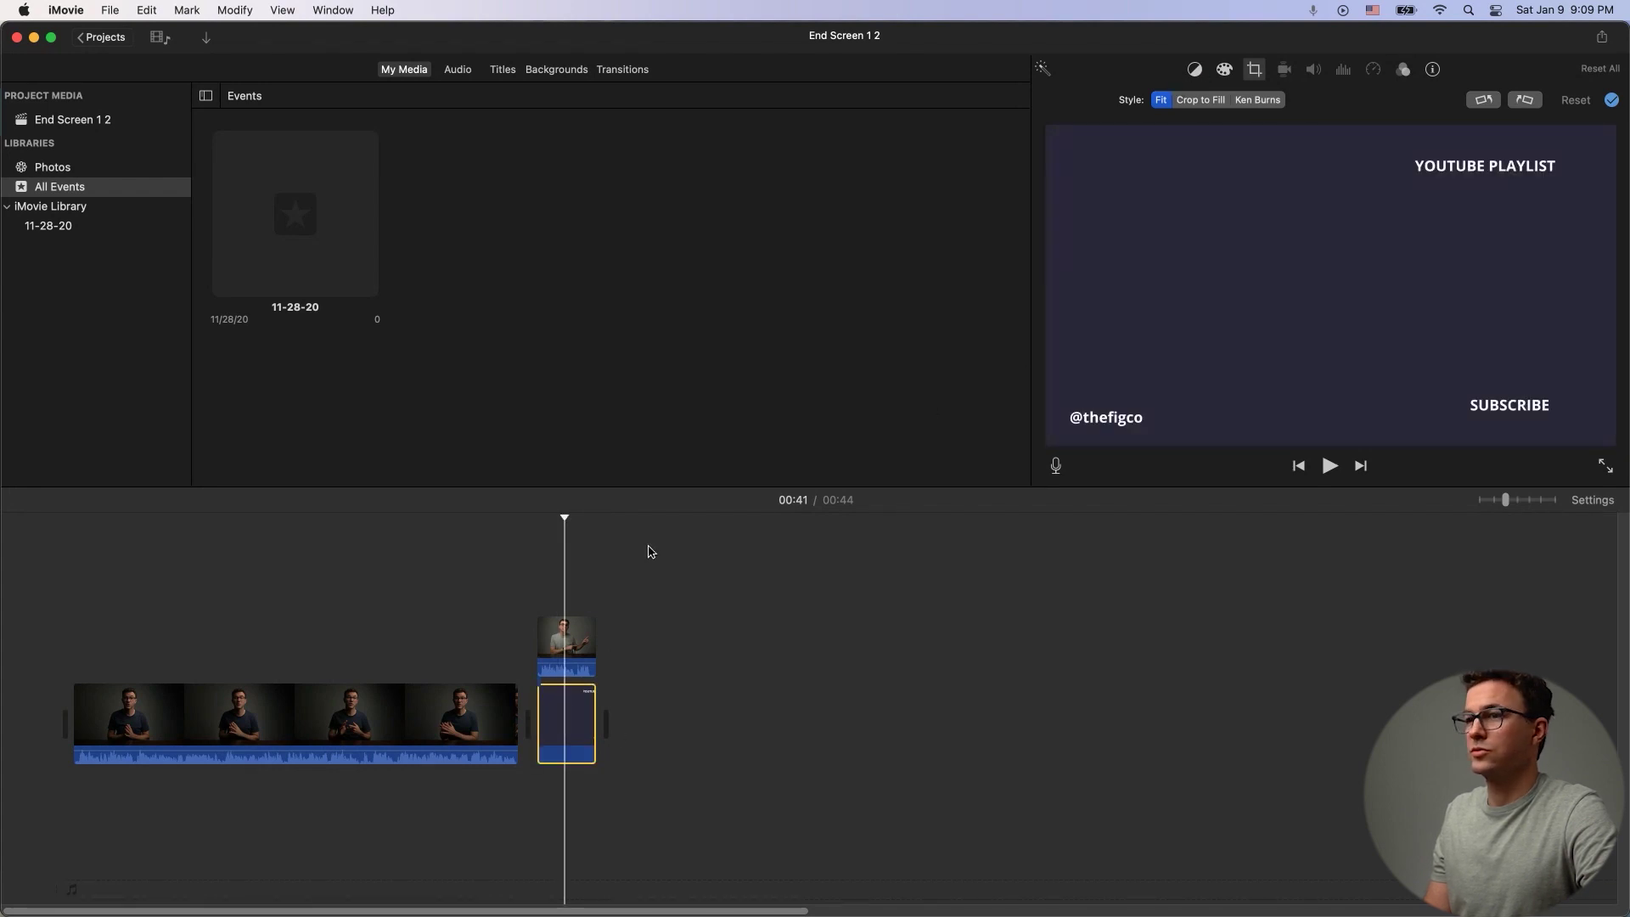
click(583, 645)
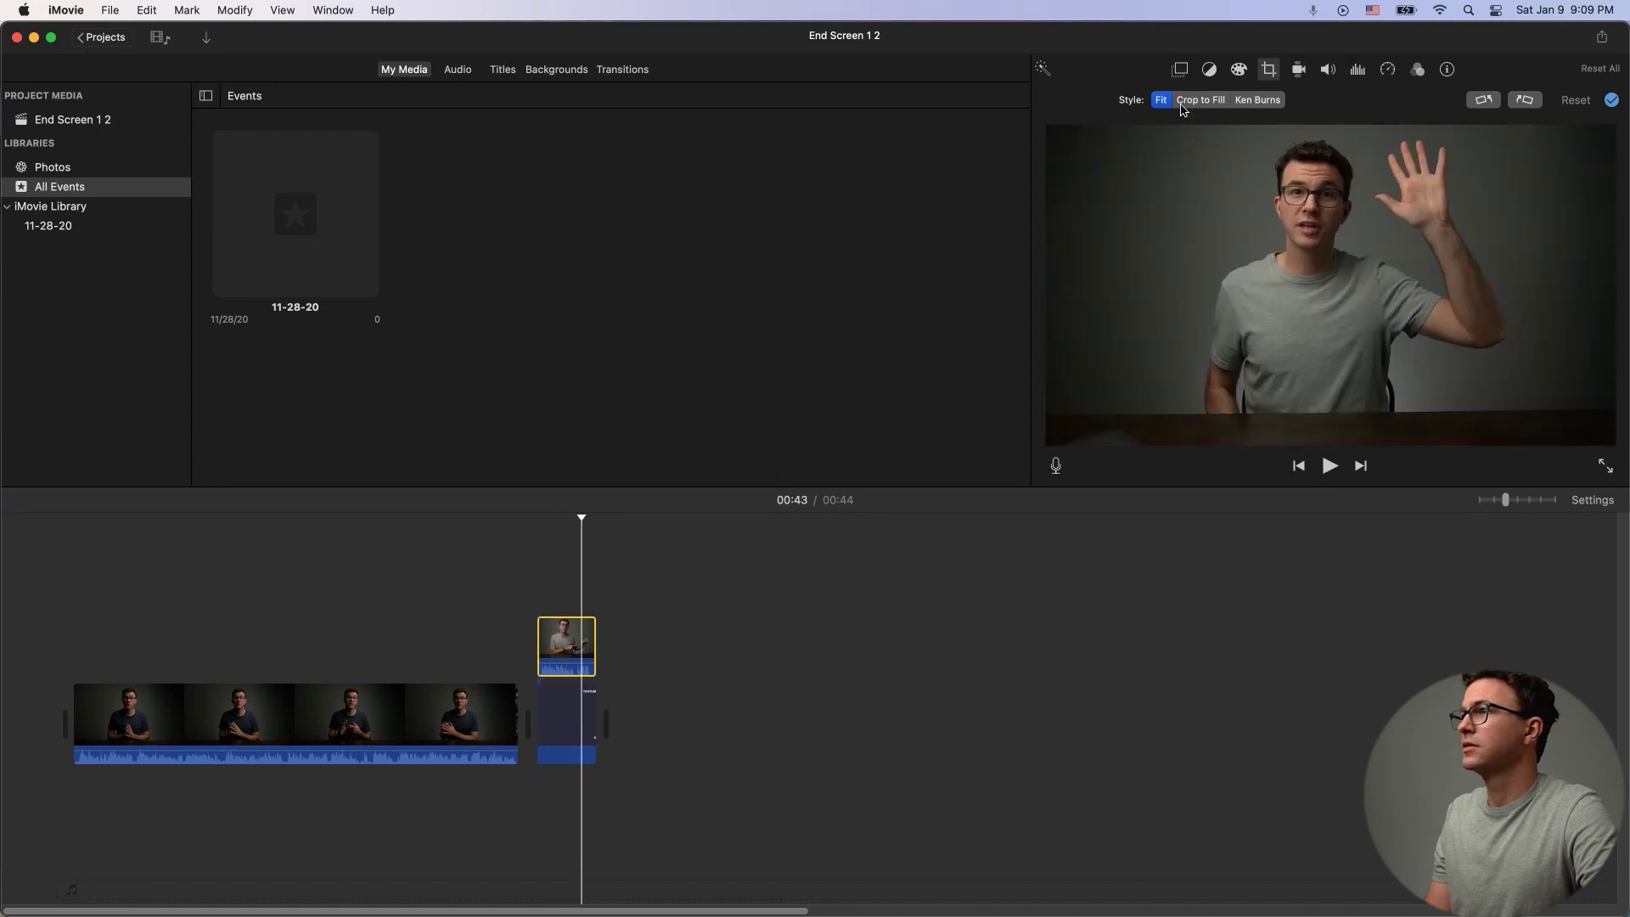
click(1180, 71)
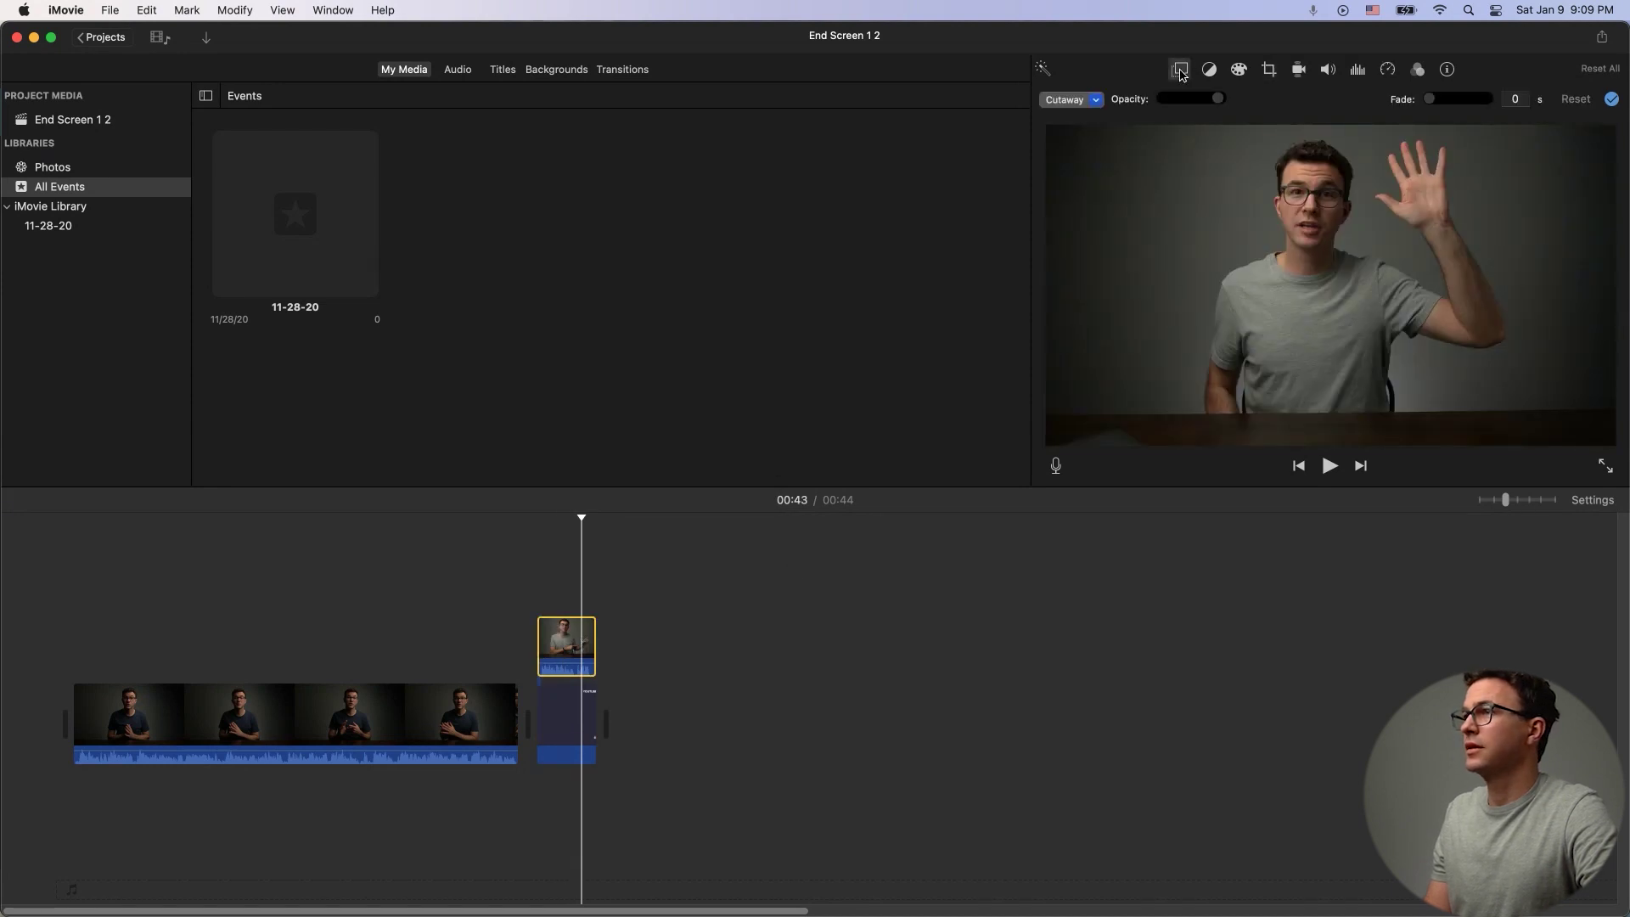
click(1095, 102)
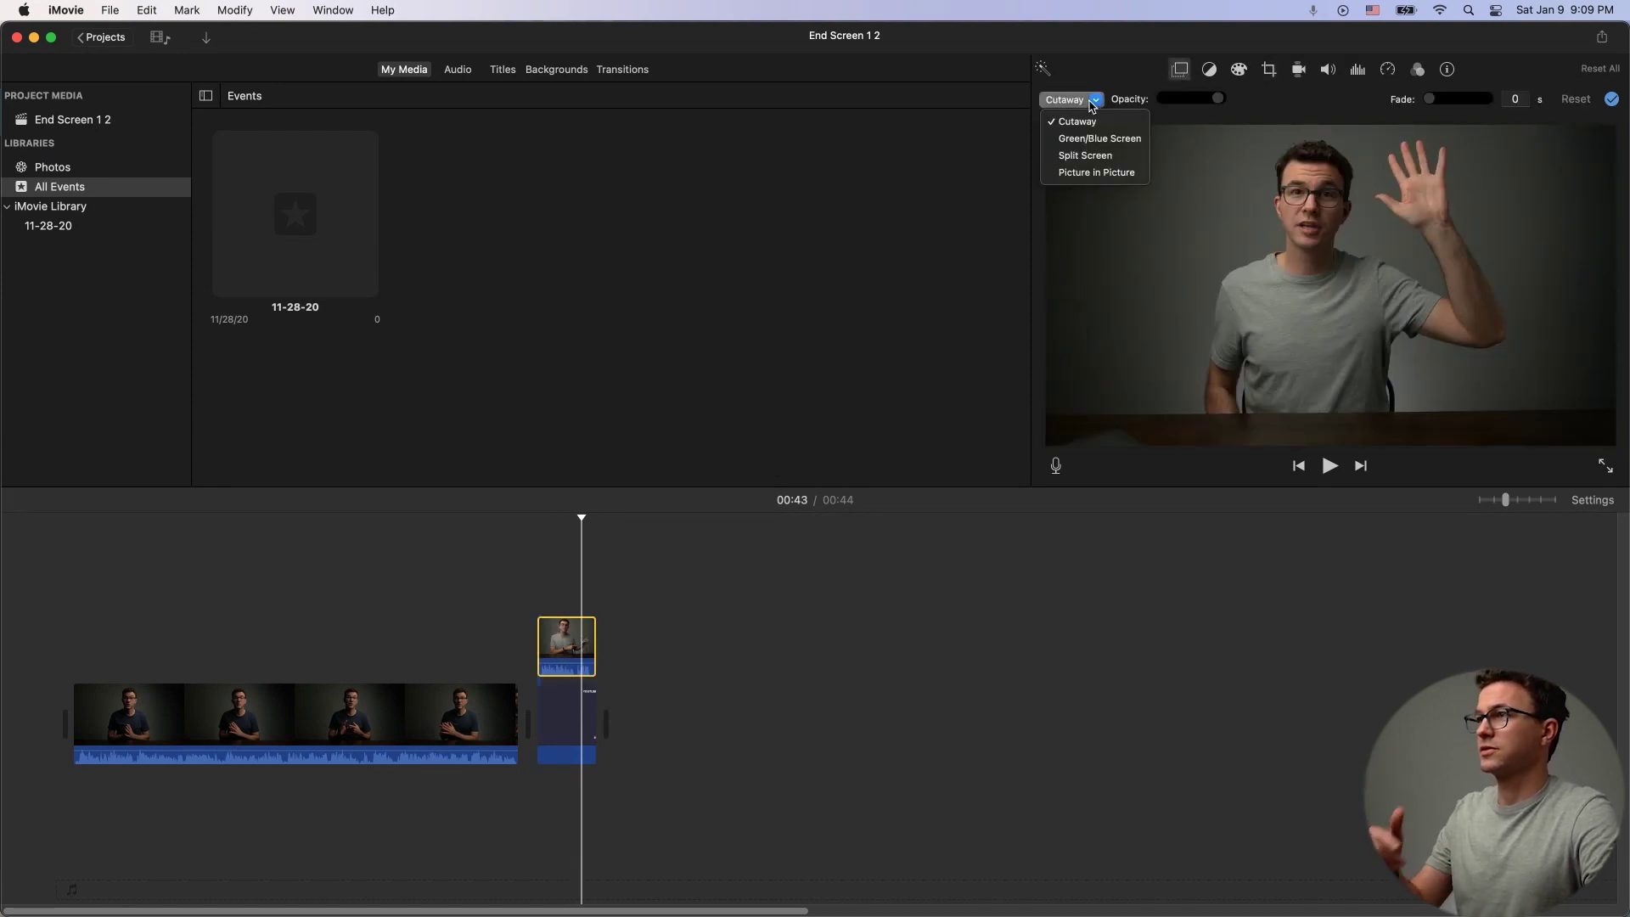
click(1085, 172)
drag(1460, 207, 1126, 242)
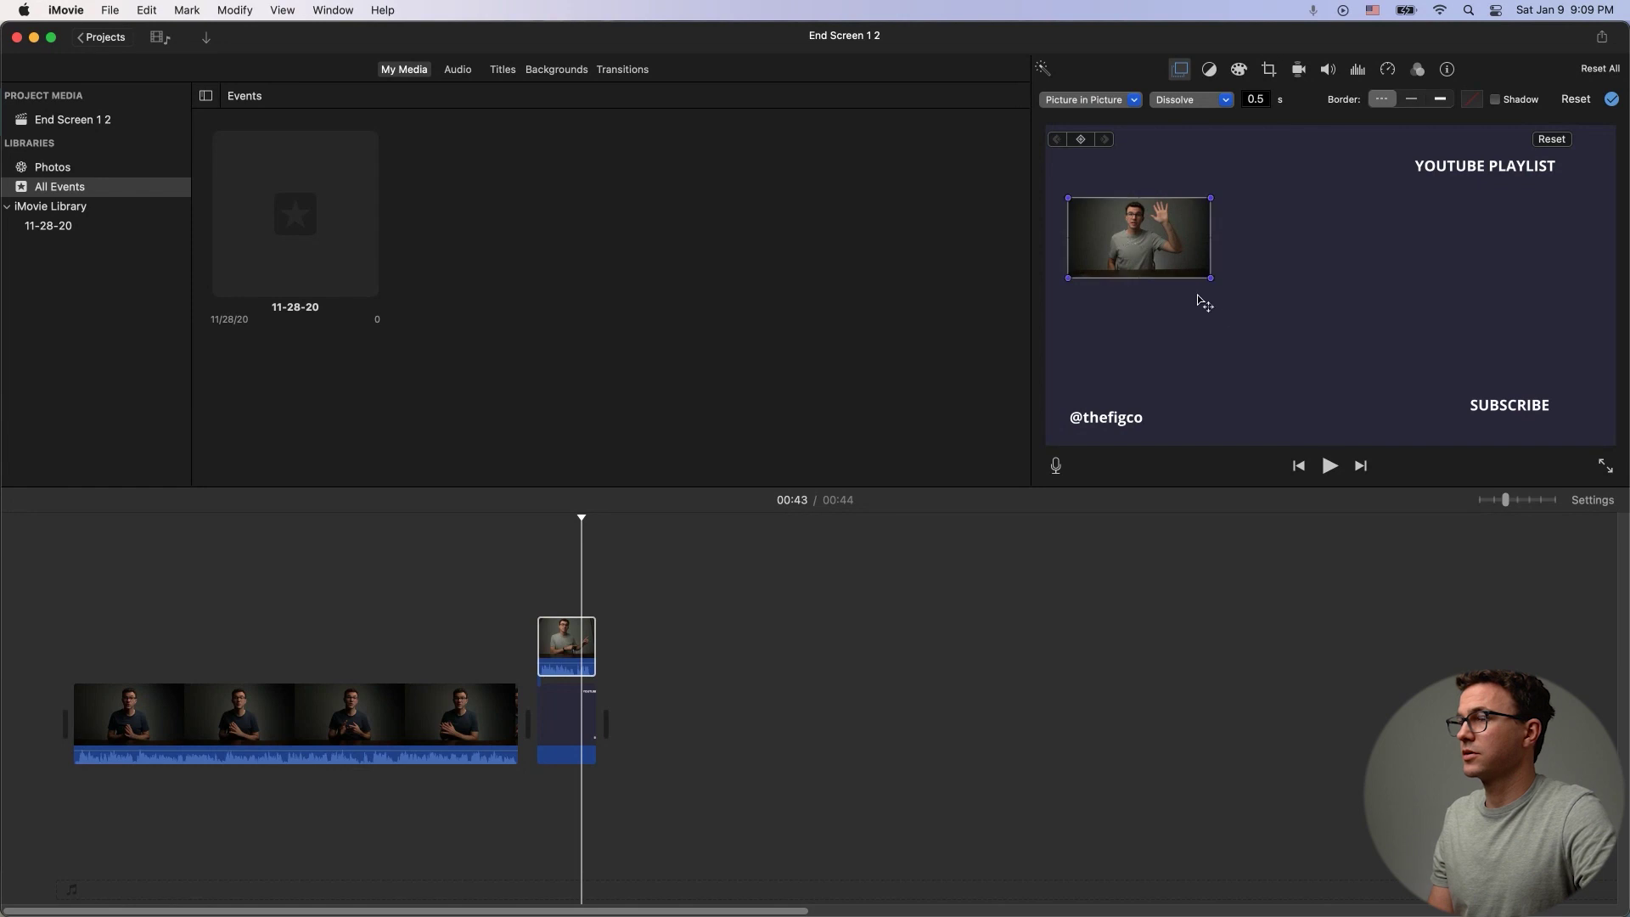
drag(1209, 277, 1282, 265)
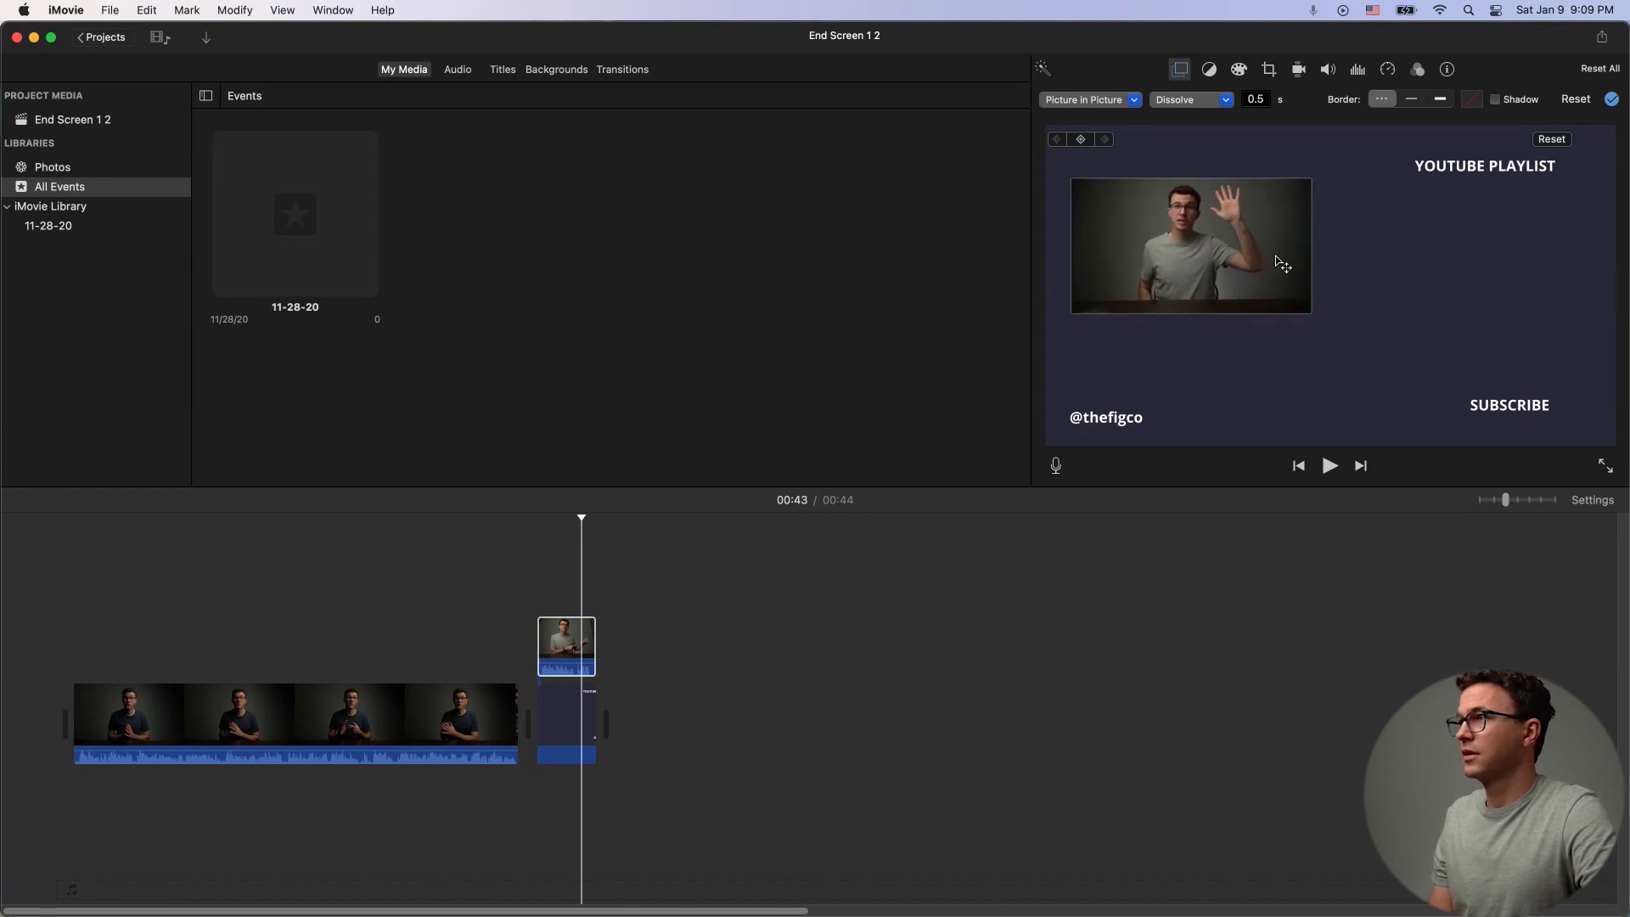
Step: Play back the end screen section to check the picture-in-picture overlay
click(544, 566)
key(space)
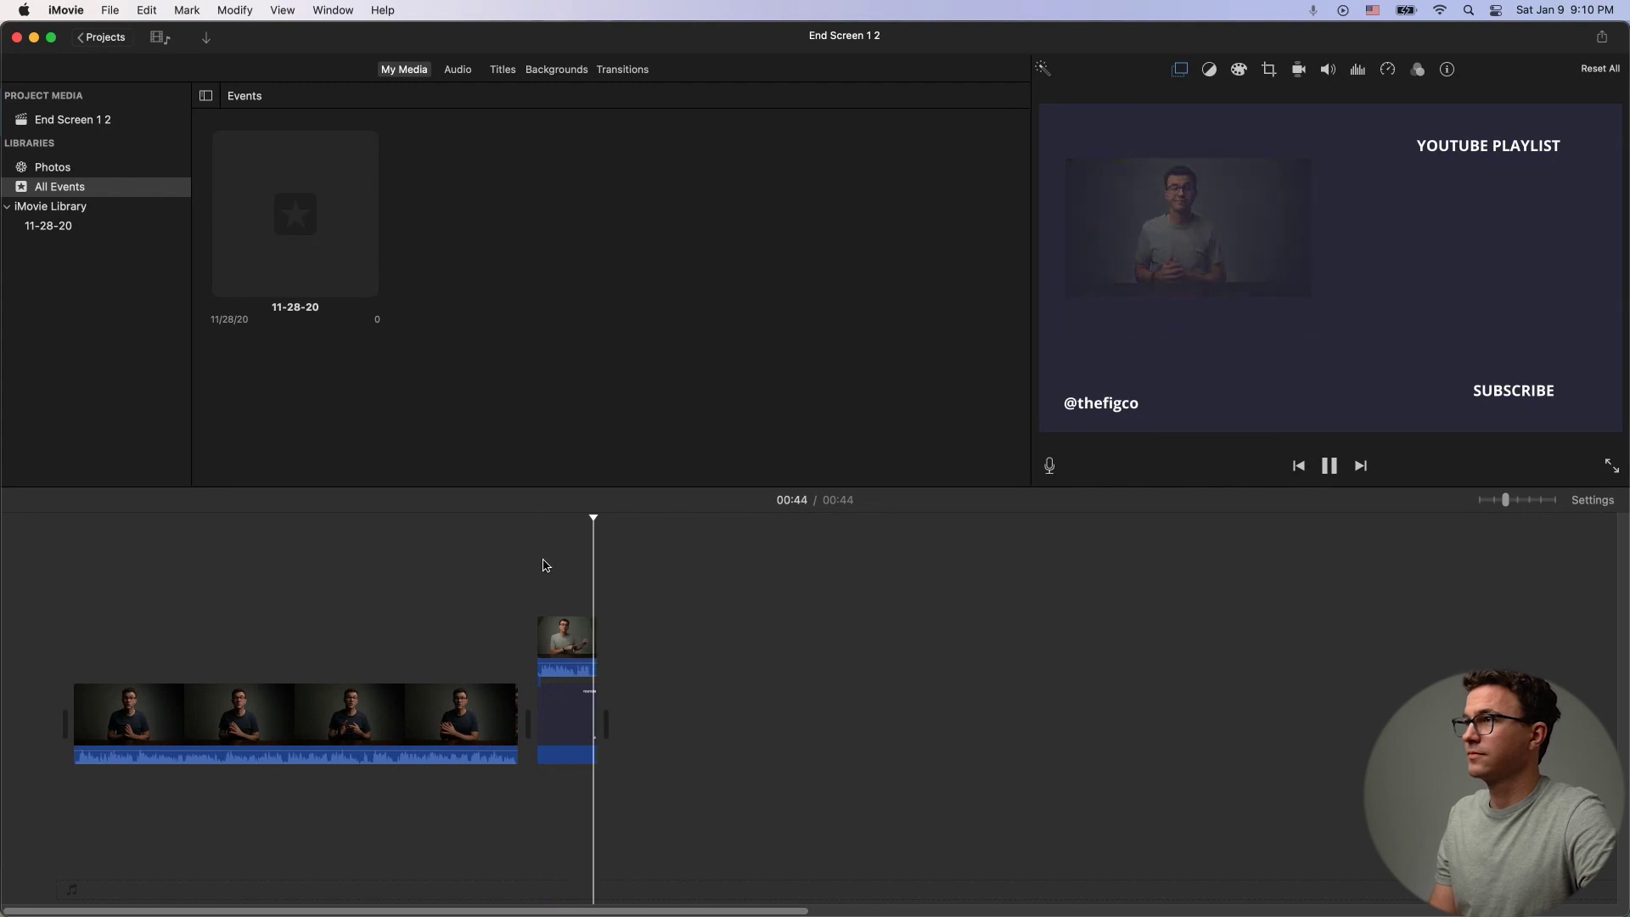
click(564, 632)
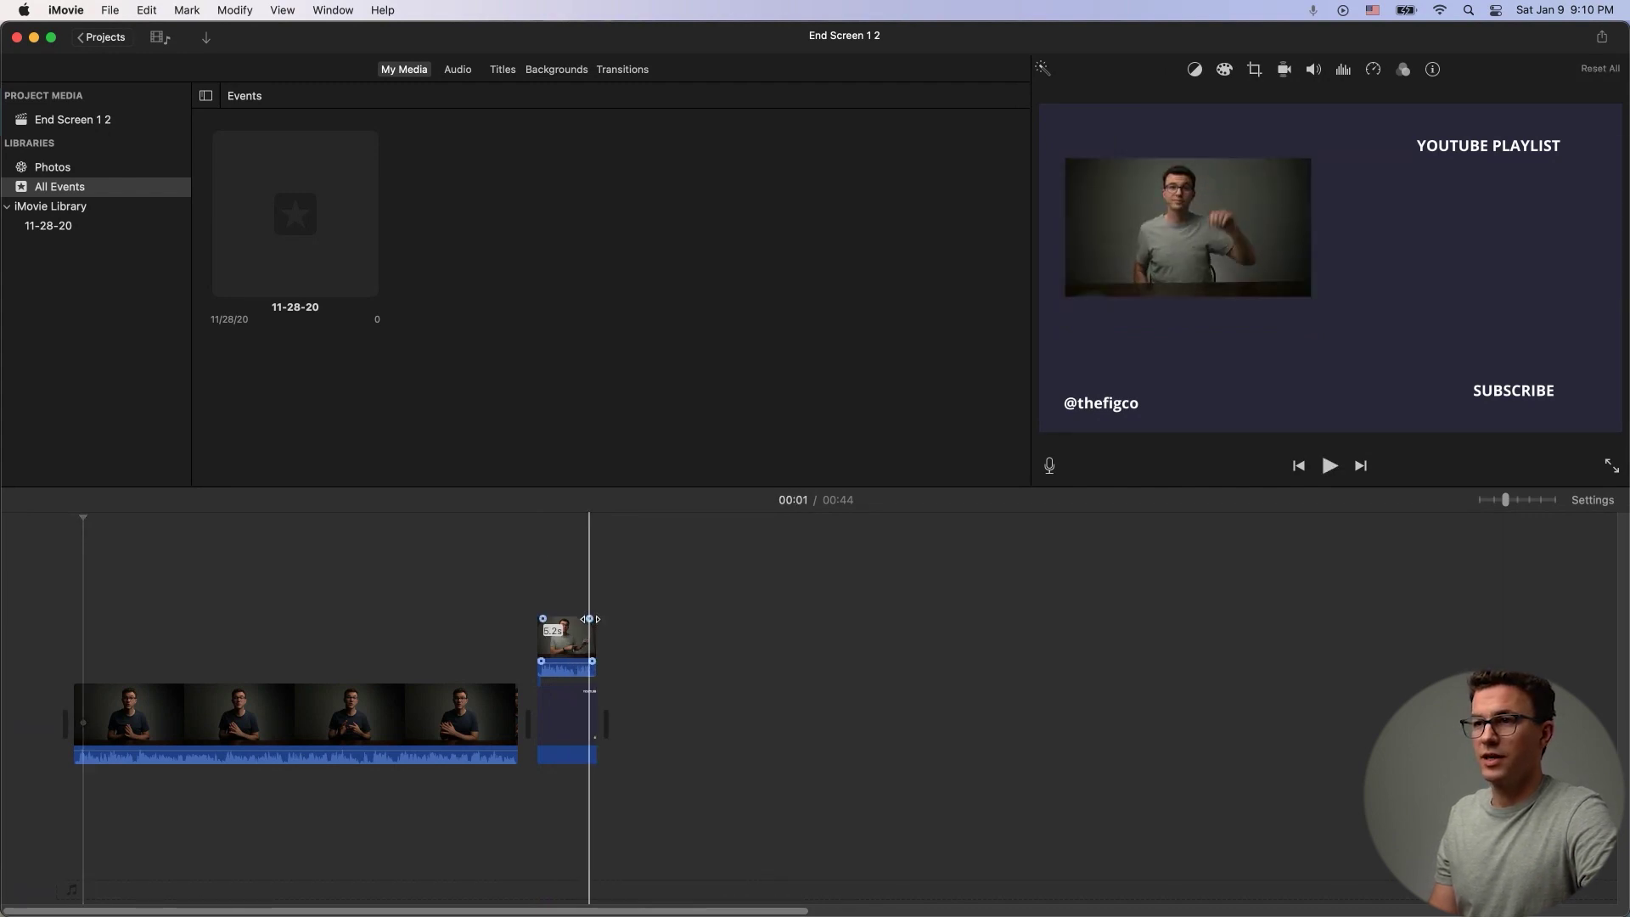
key(space)
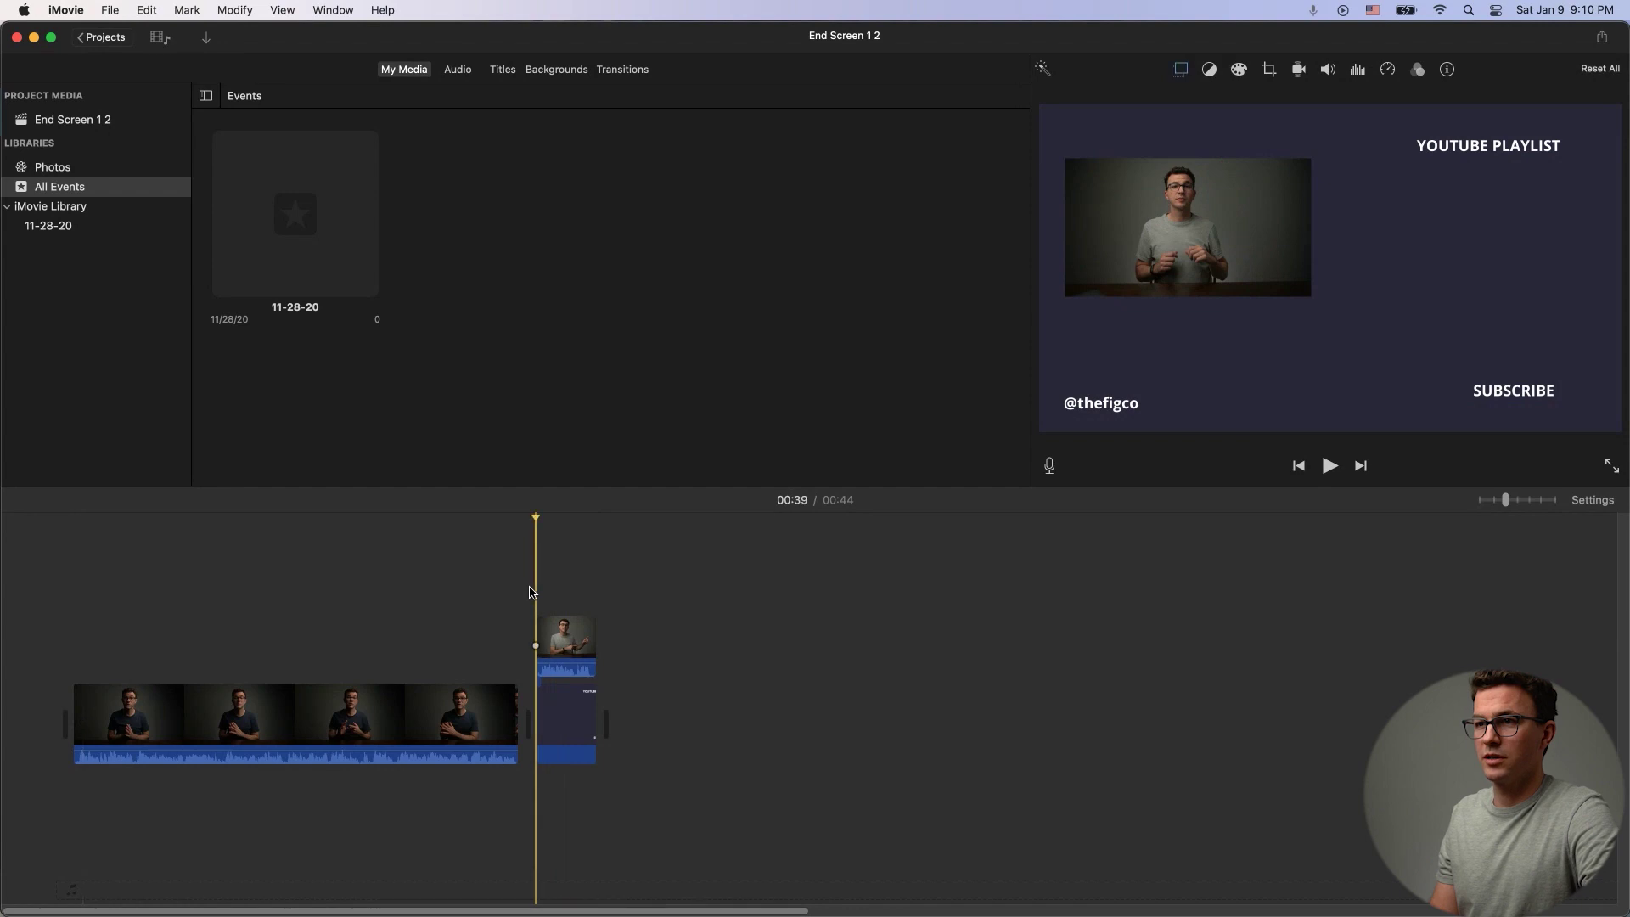
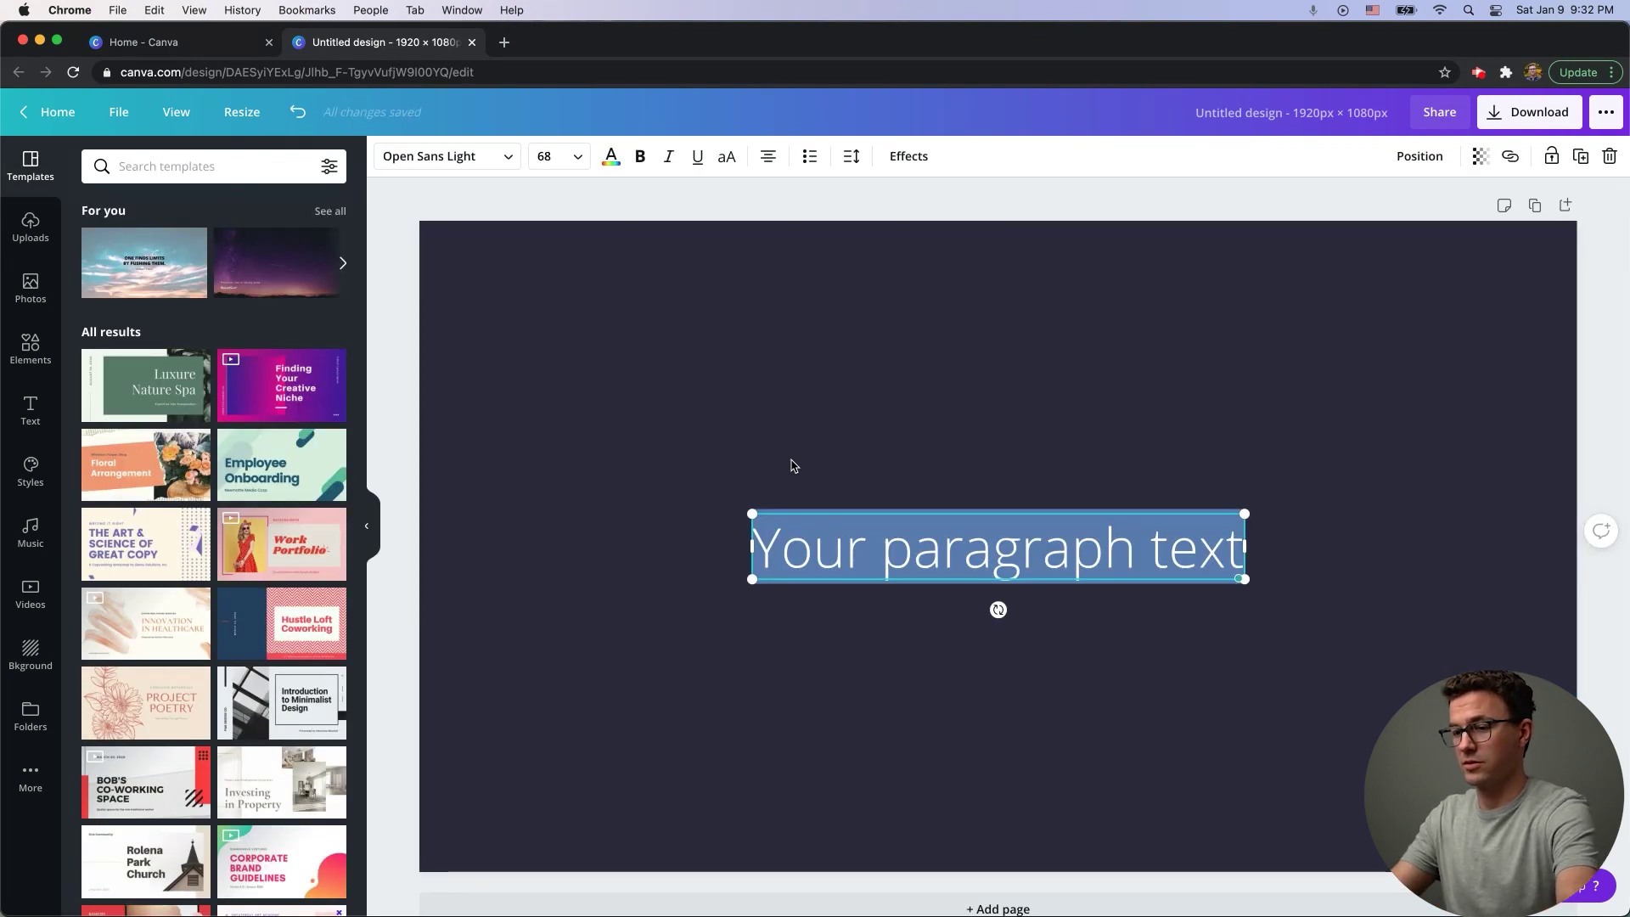
text(@thefigco)
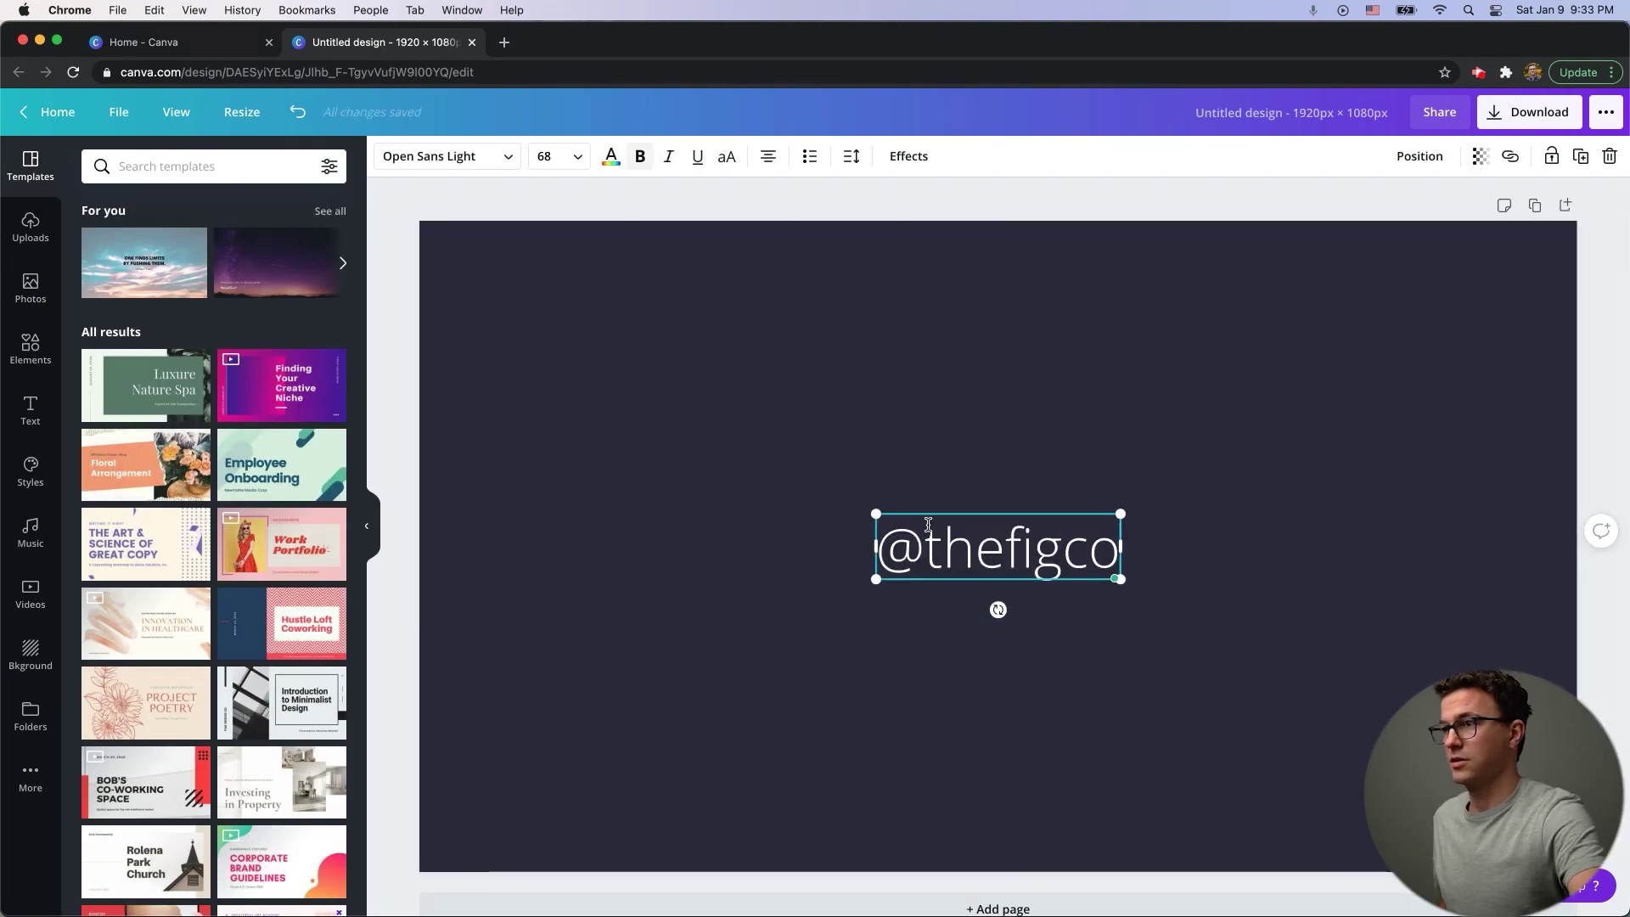
drag(1119, 578, 1050, 579)
click(685, 754)
drag(919, 558, 511, 816)
click(460, 646)
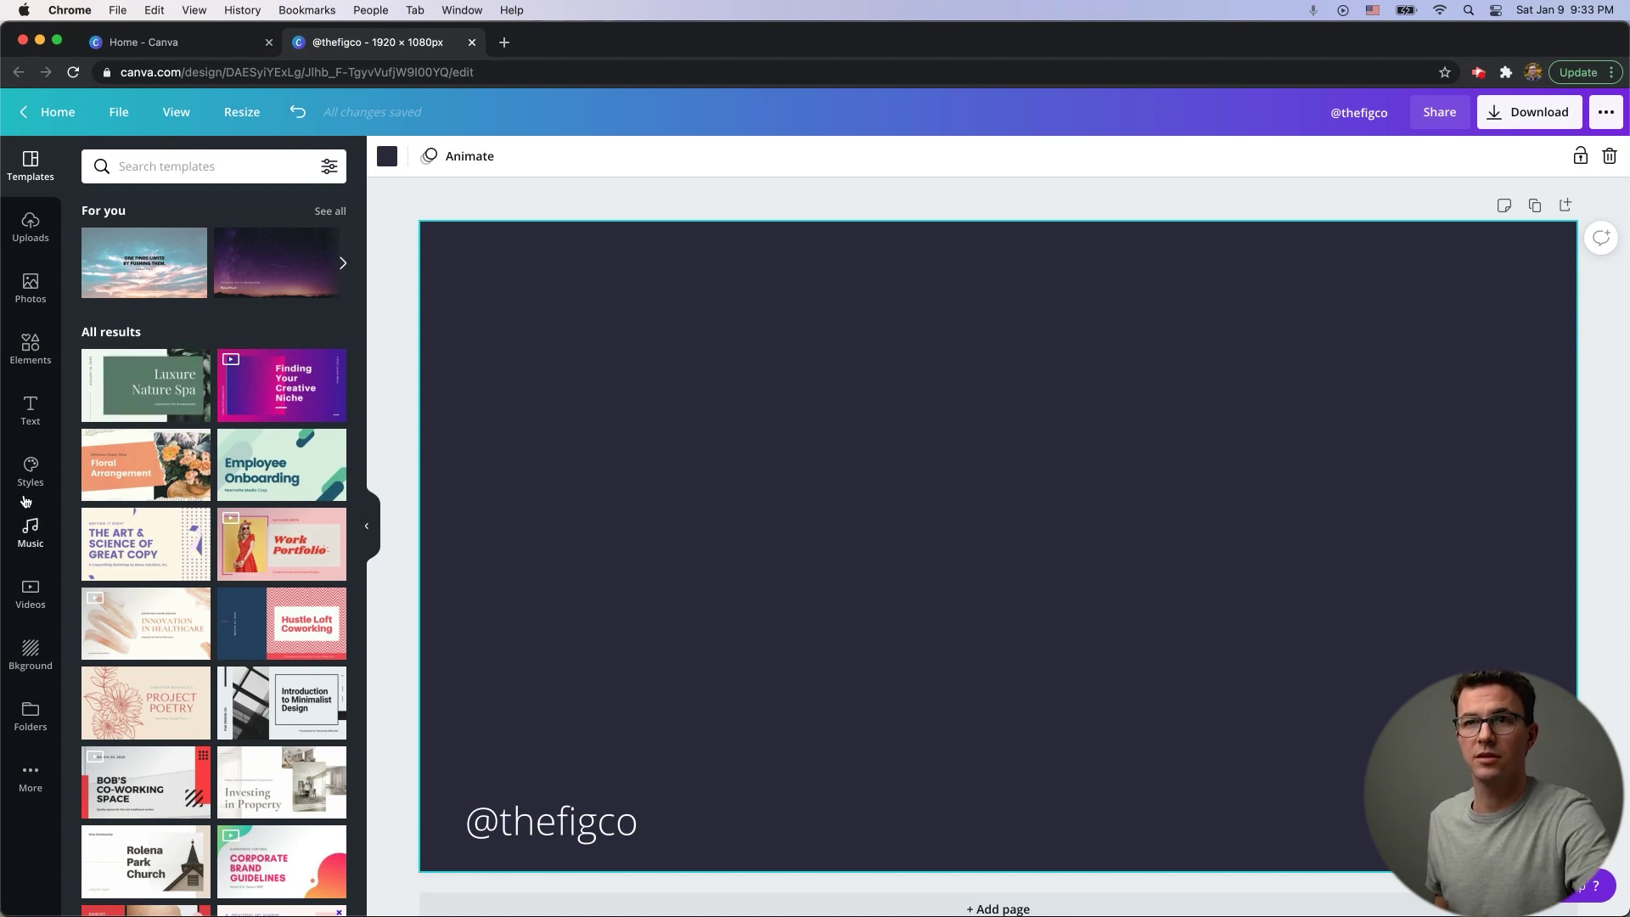
Step: Add a green square, rotate it by about 9°, and enlarge it to cover the design's right side with a slanted edge
click(30, 345)
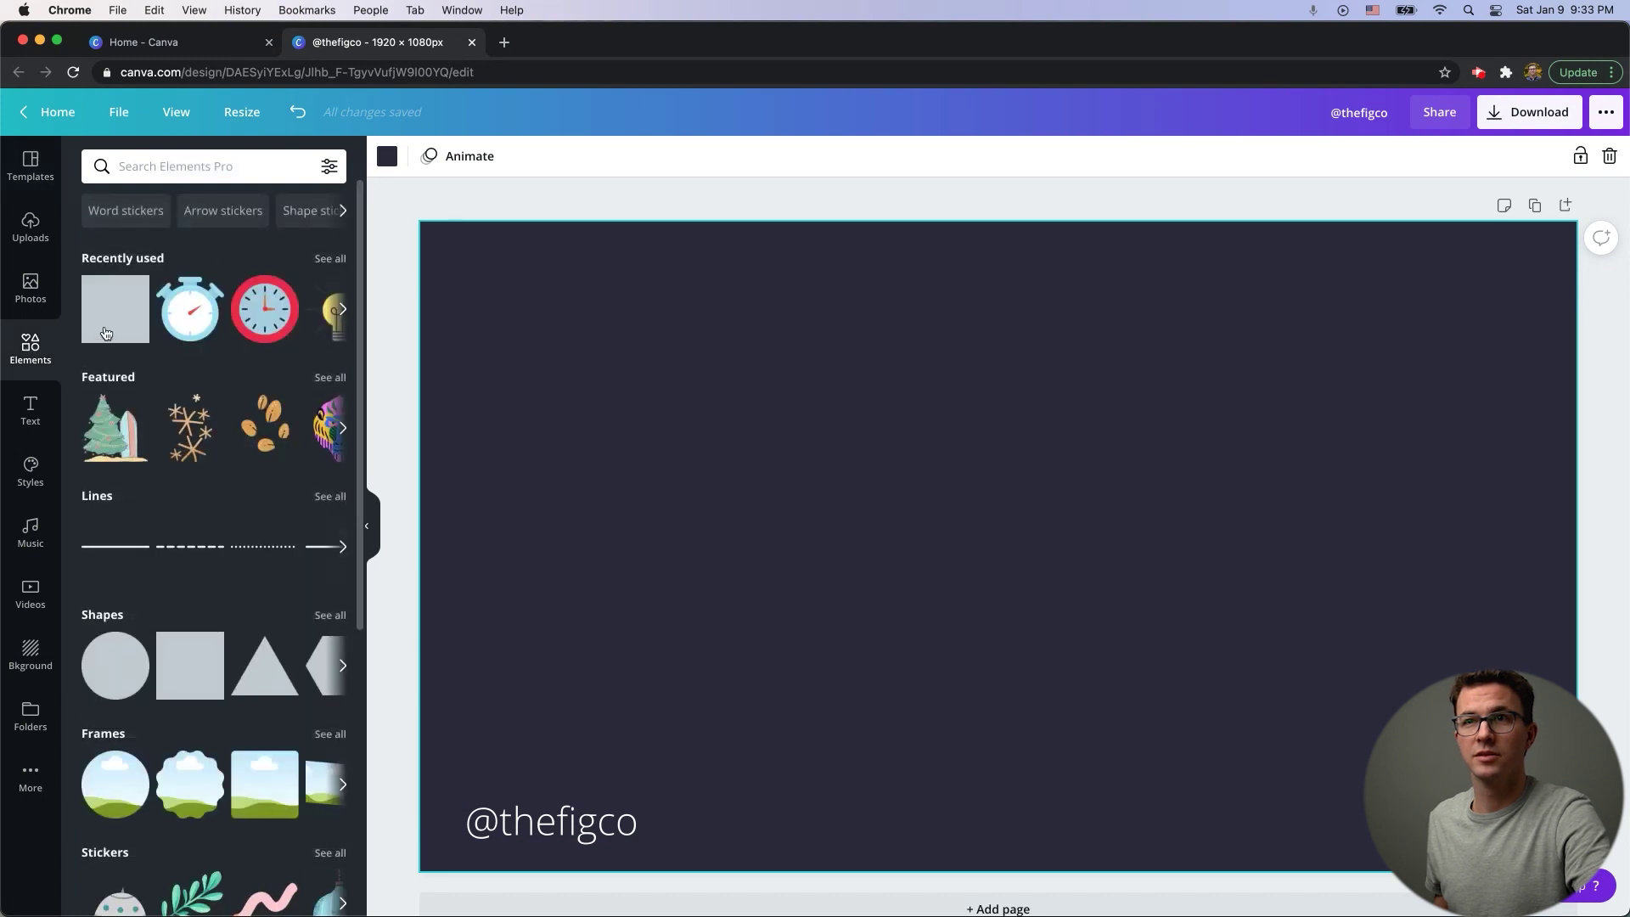
click(110, 325)
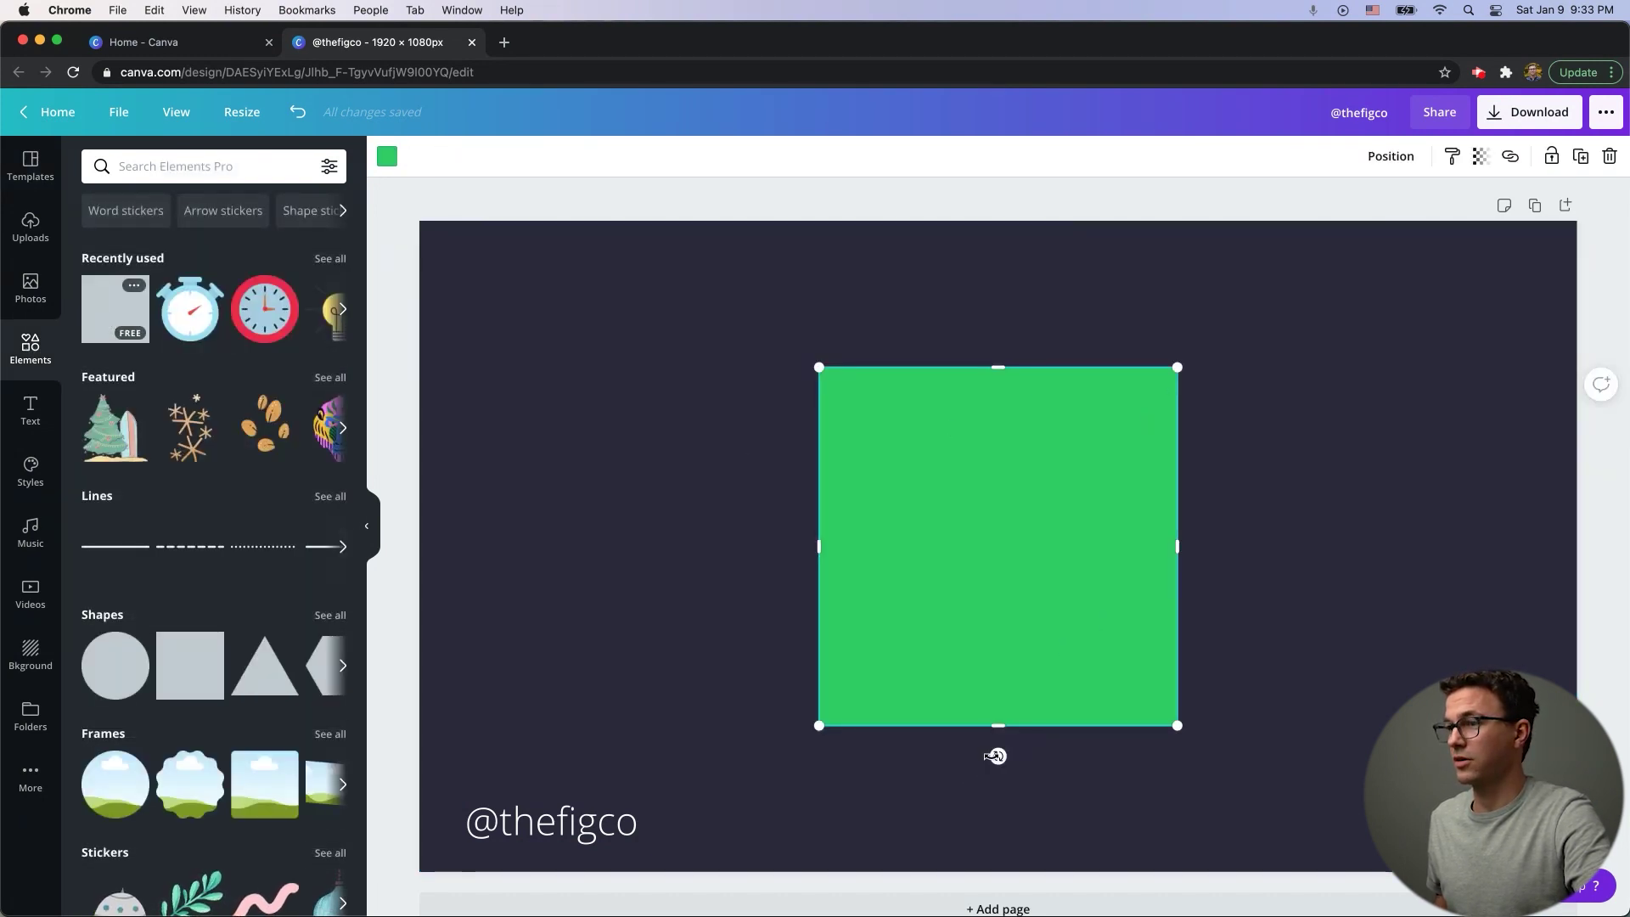
drag(997, 755, 969, 753)
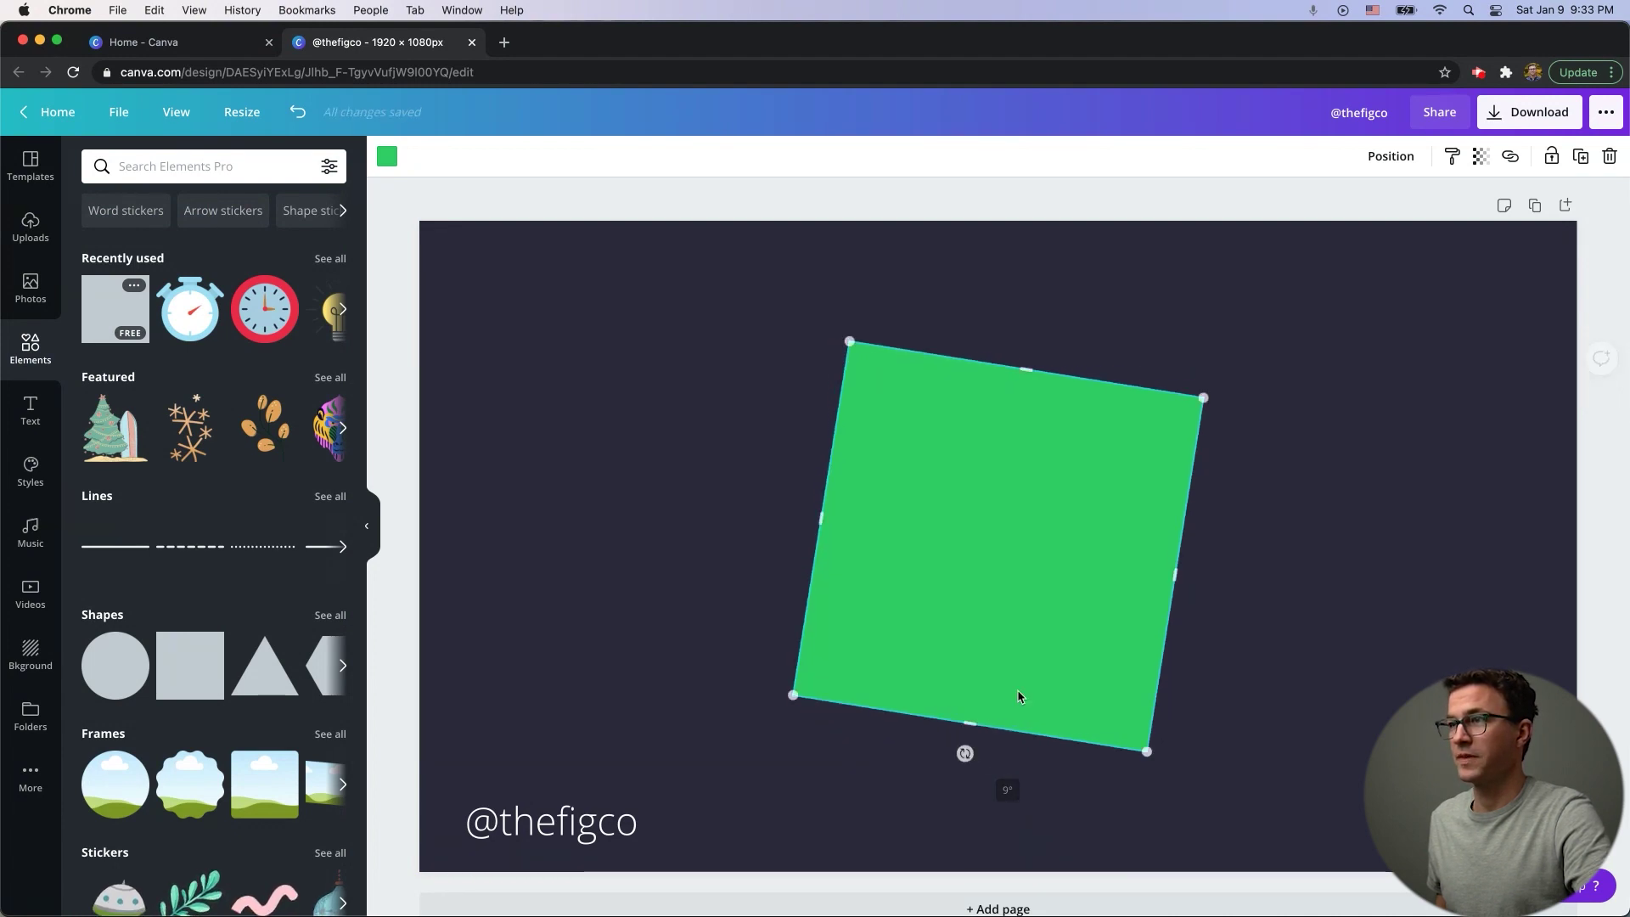
drag(1206, 396, 1405, 253)
drag(1321, 779, 1596, 908)
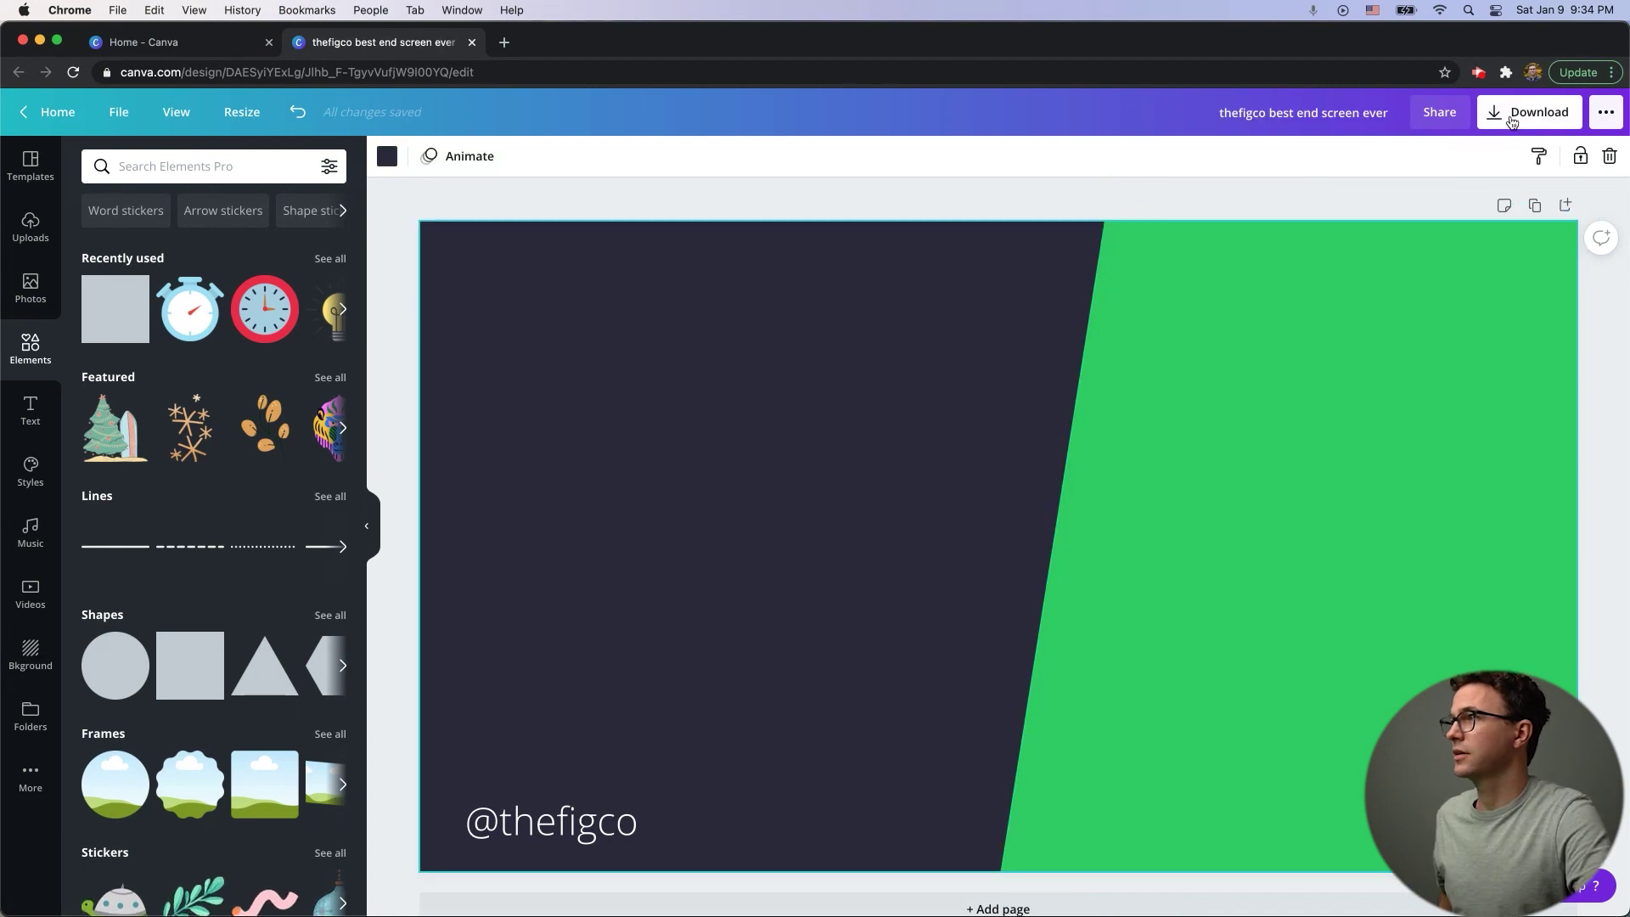
Step: Download the "thefigco best end screen ever" design as a PNG and switch to iMovie
click(1512, 121)
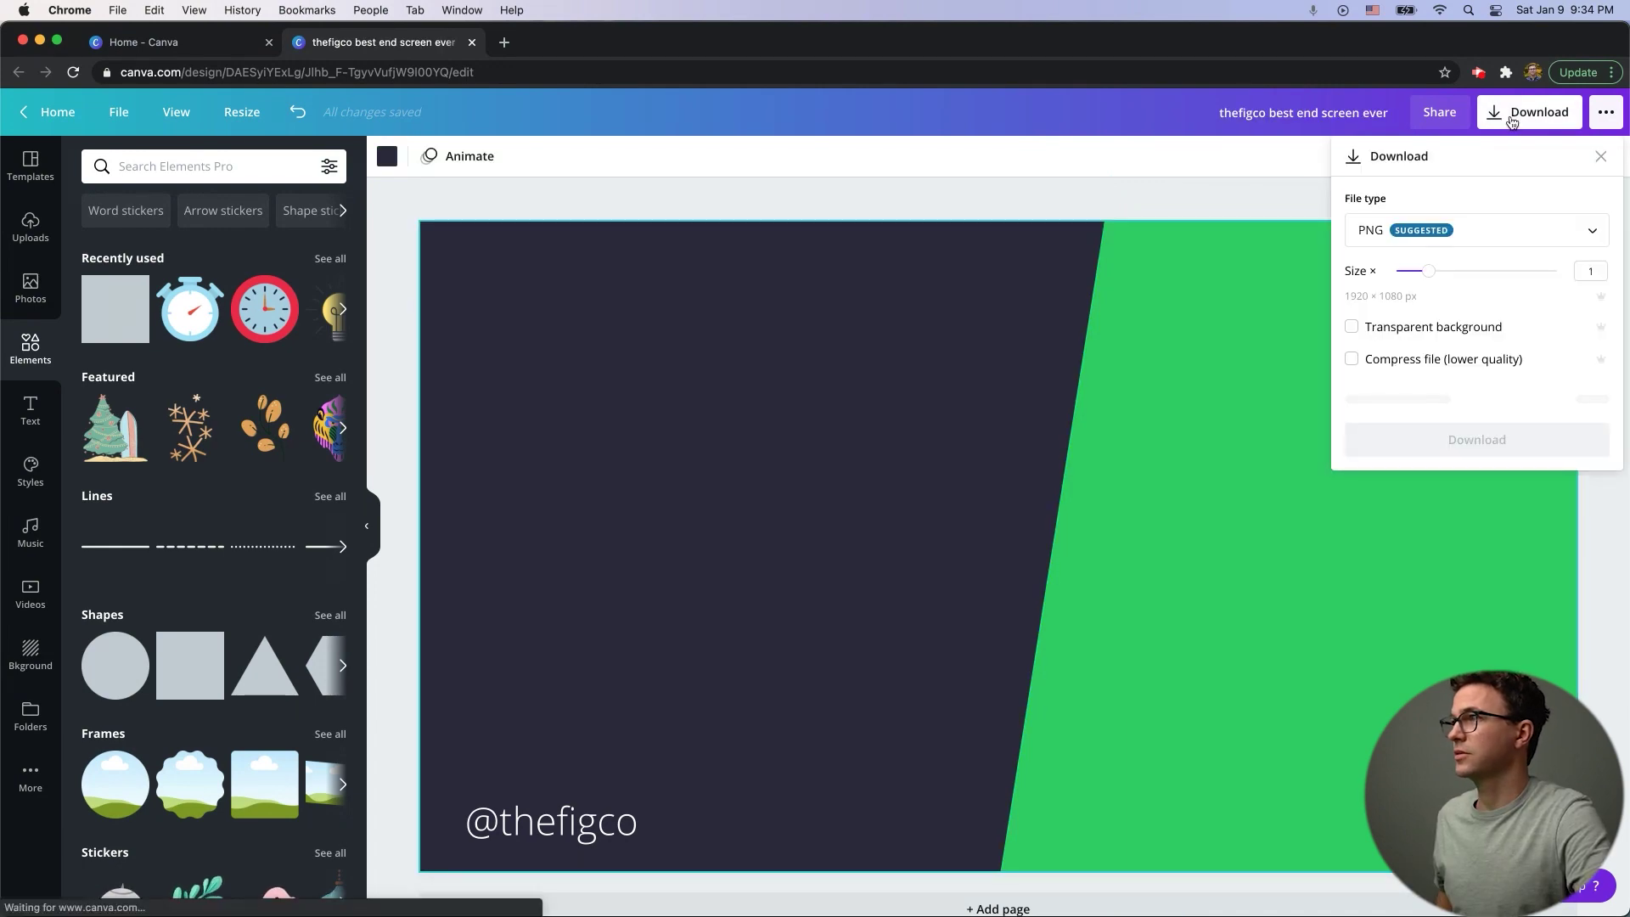
click(1432, 404)
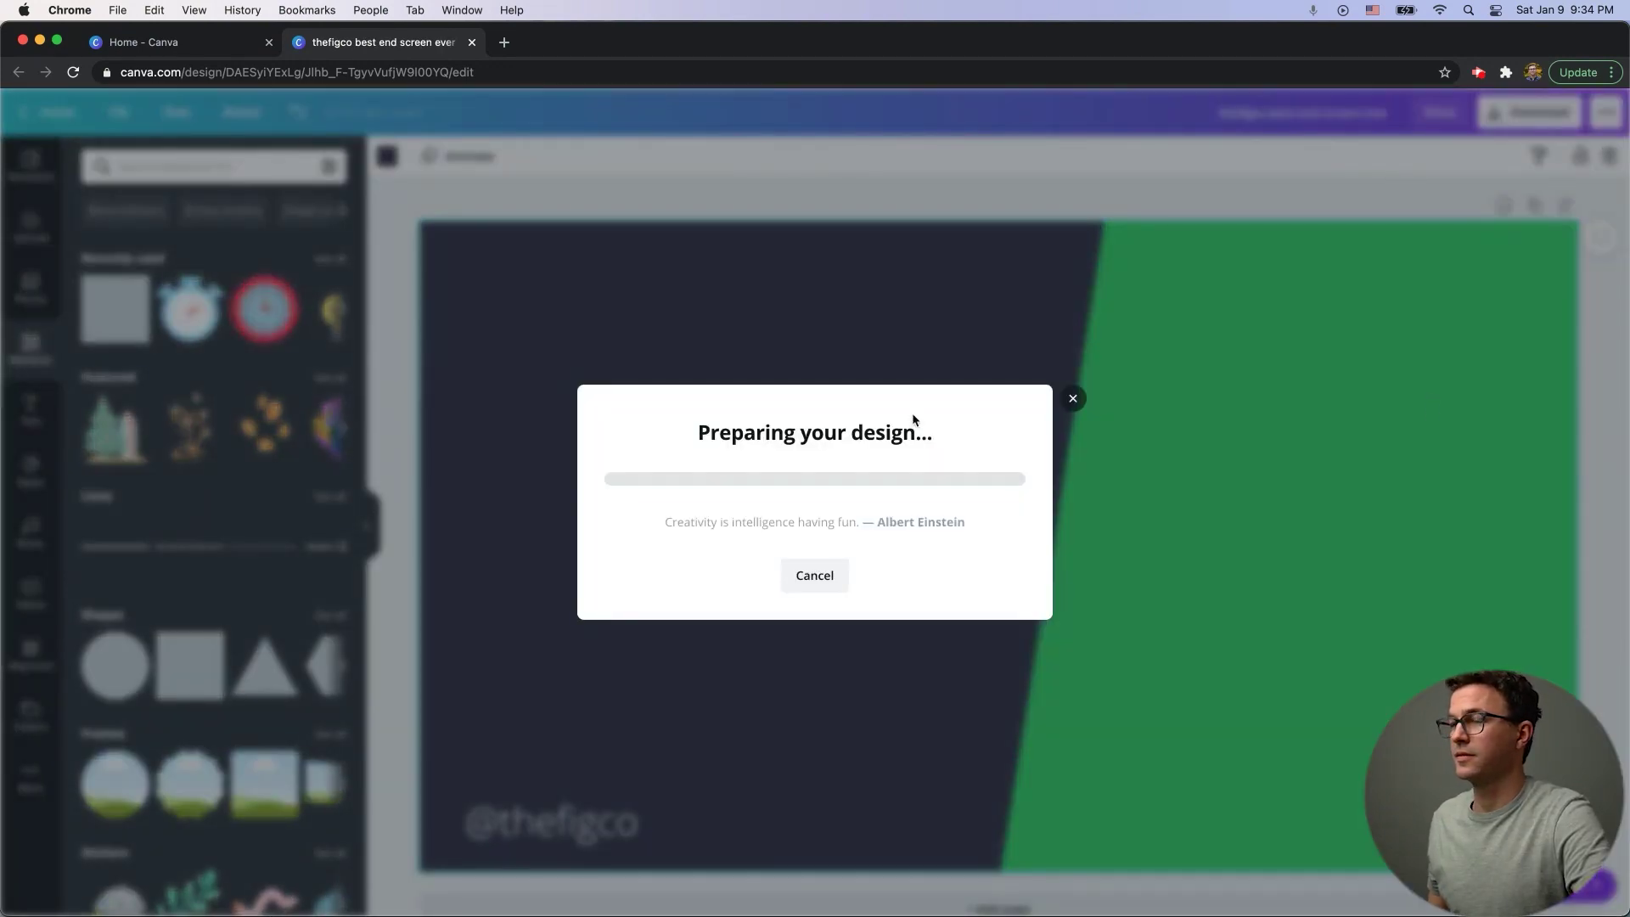
key(super+Tab)
key(super+Tab)
key(super+Tab)
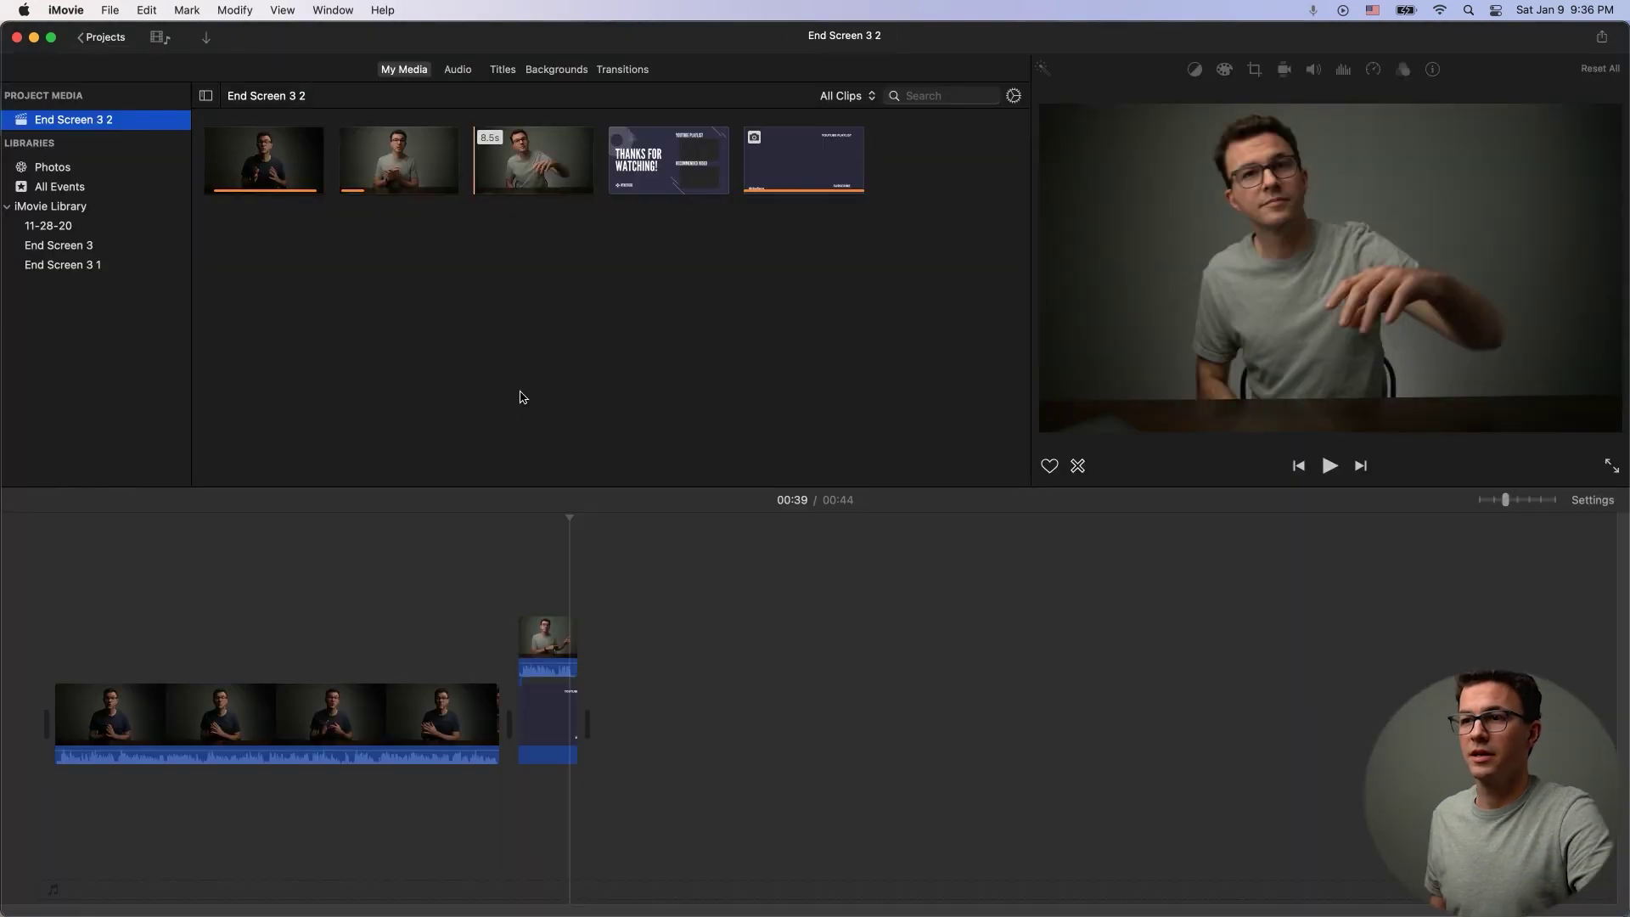
Step: Delete the previous overlay clip and the end screen image beneath it from the timeline
key(Delete)
click(541, 724)
key(Delete)
Step: Add "3rd end screen example.MP4" and "thefigco best end screen ever.png" from Finder to the end of the timeline
key(super+Tab)
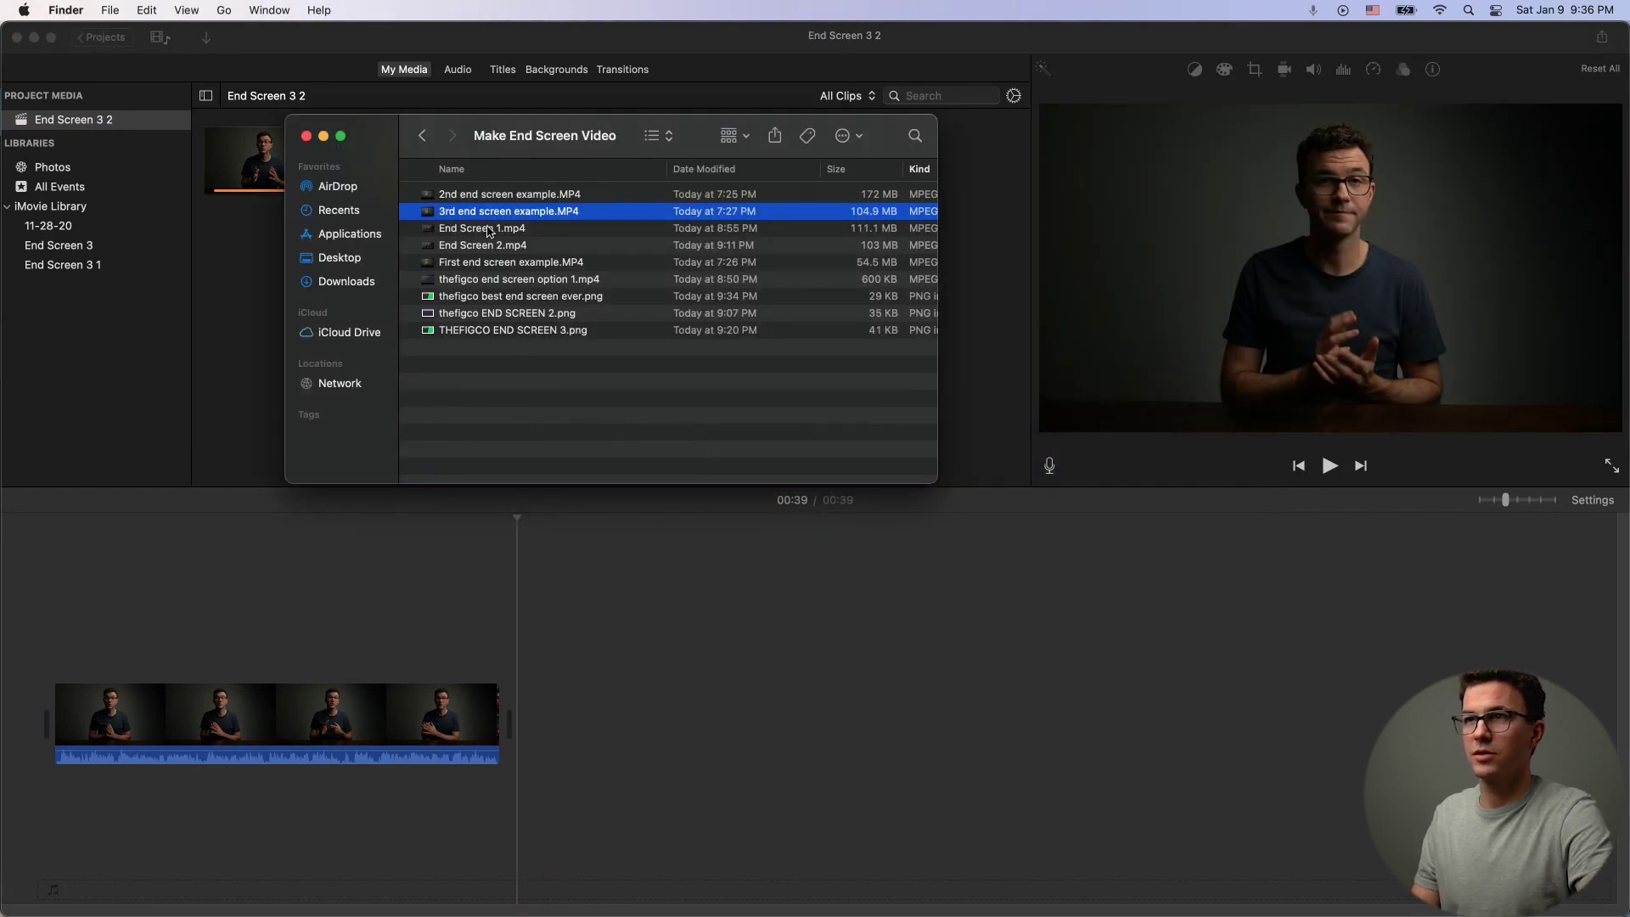
drag(481, 219, 611, 722)
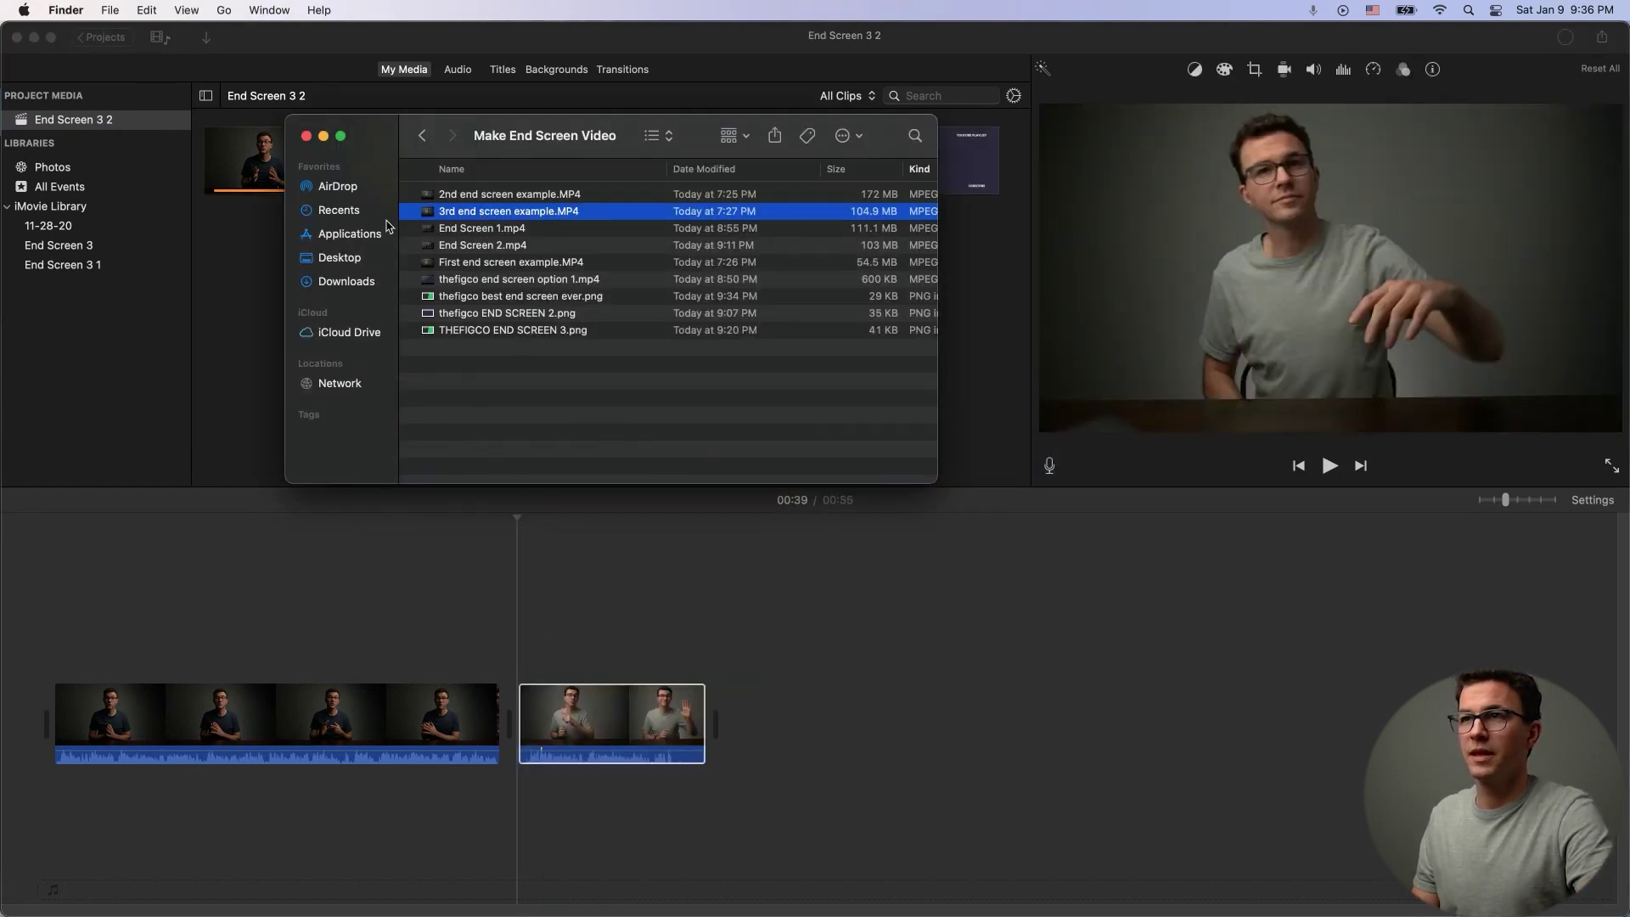
drag(478, 301, 807, 747)
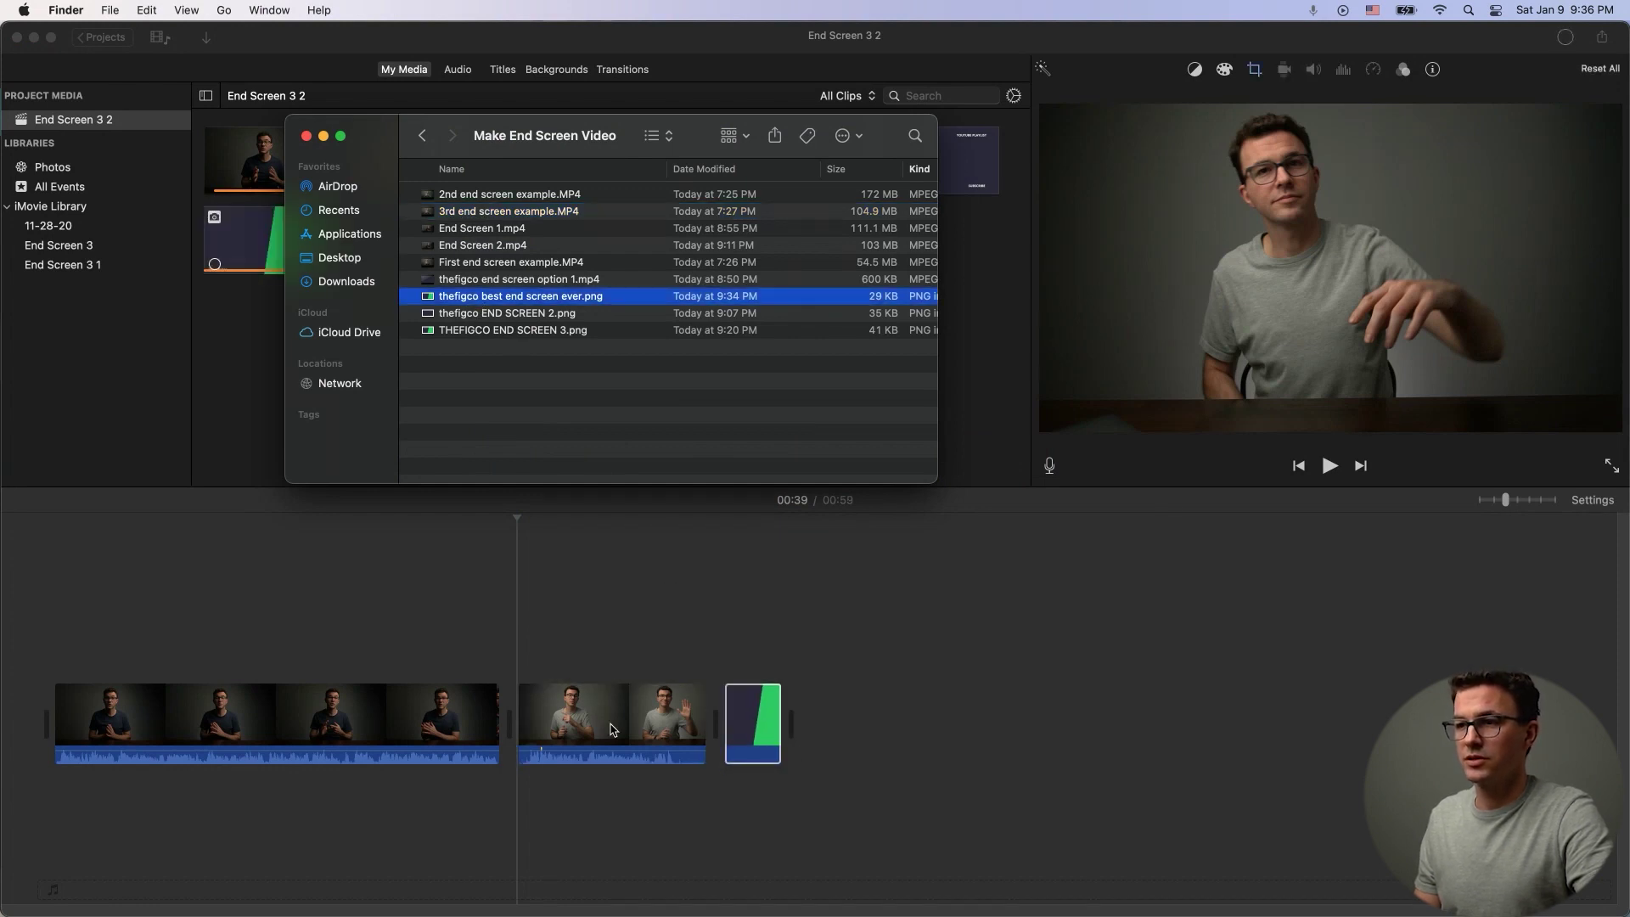
click(684, 692)
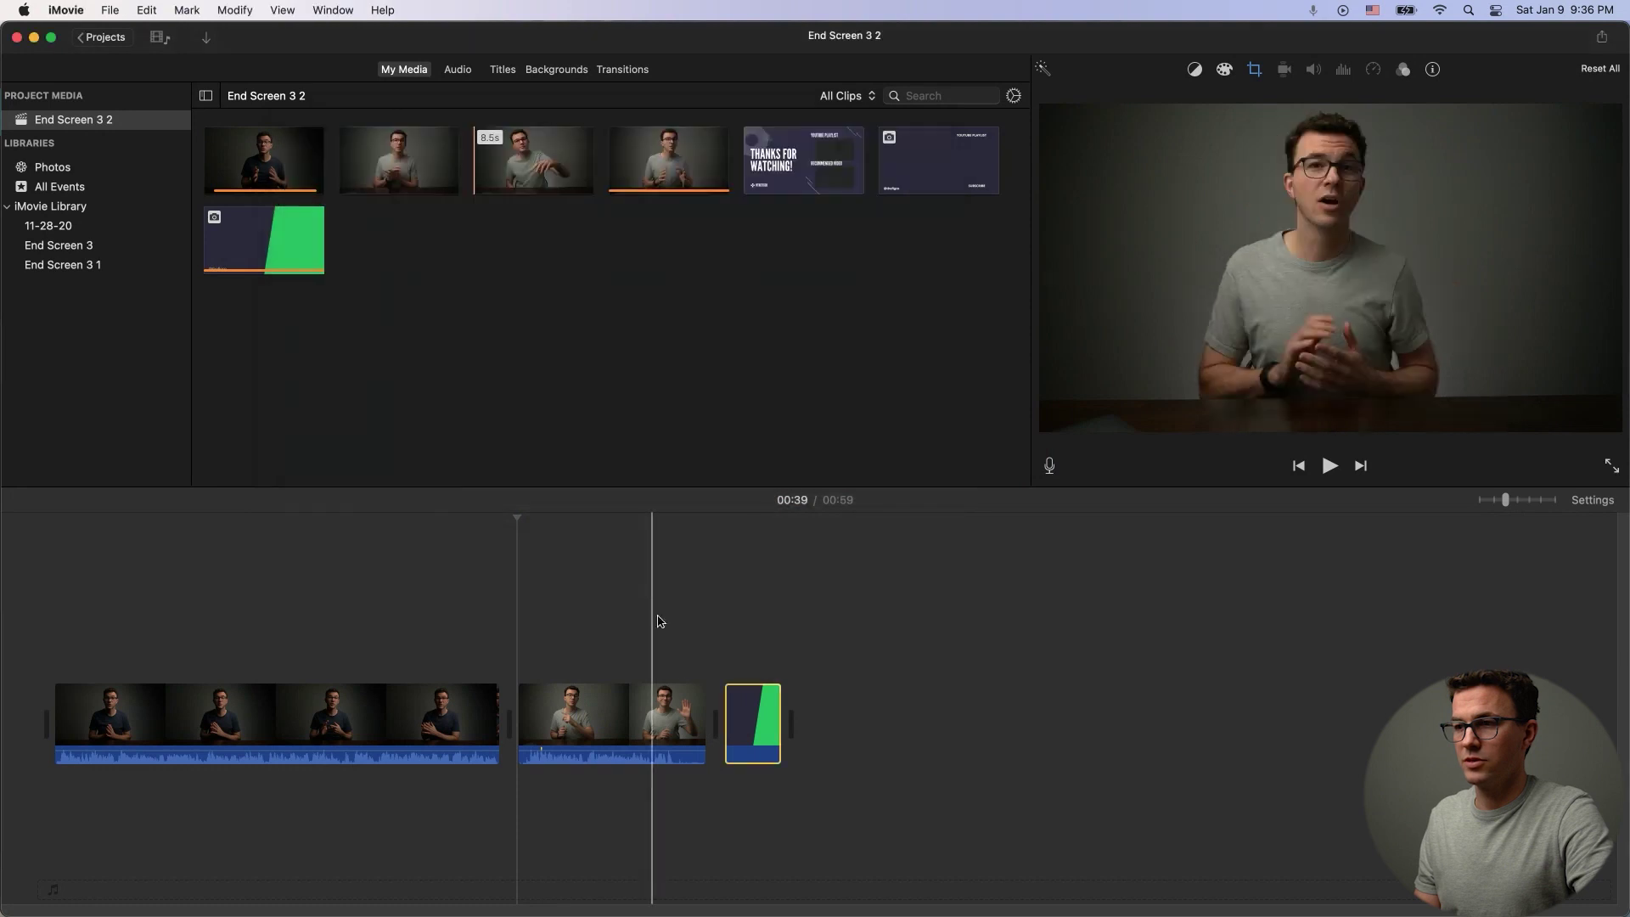
Step: Trim both ends of the new talking clip and place the green end screen image above it at matching length
drag(703, 727, 665, 729)
drag(521, 712, 530, 713)
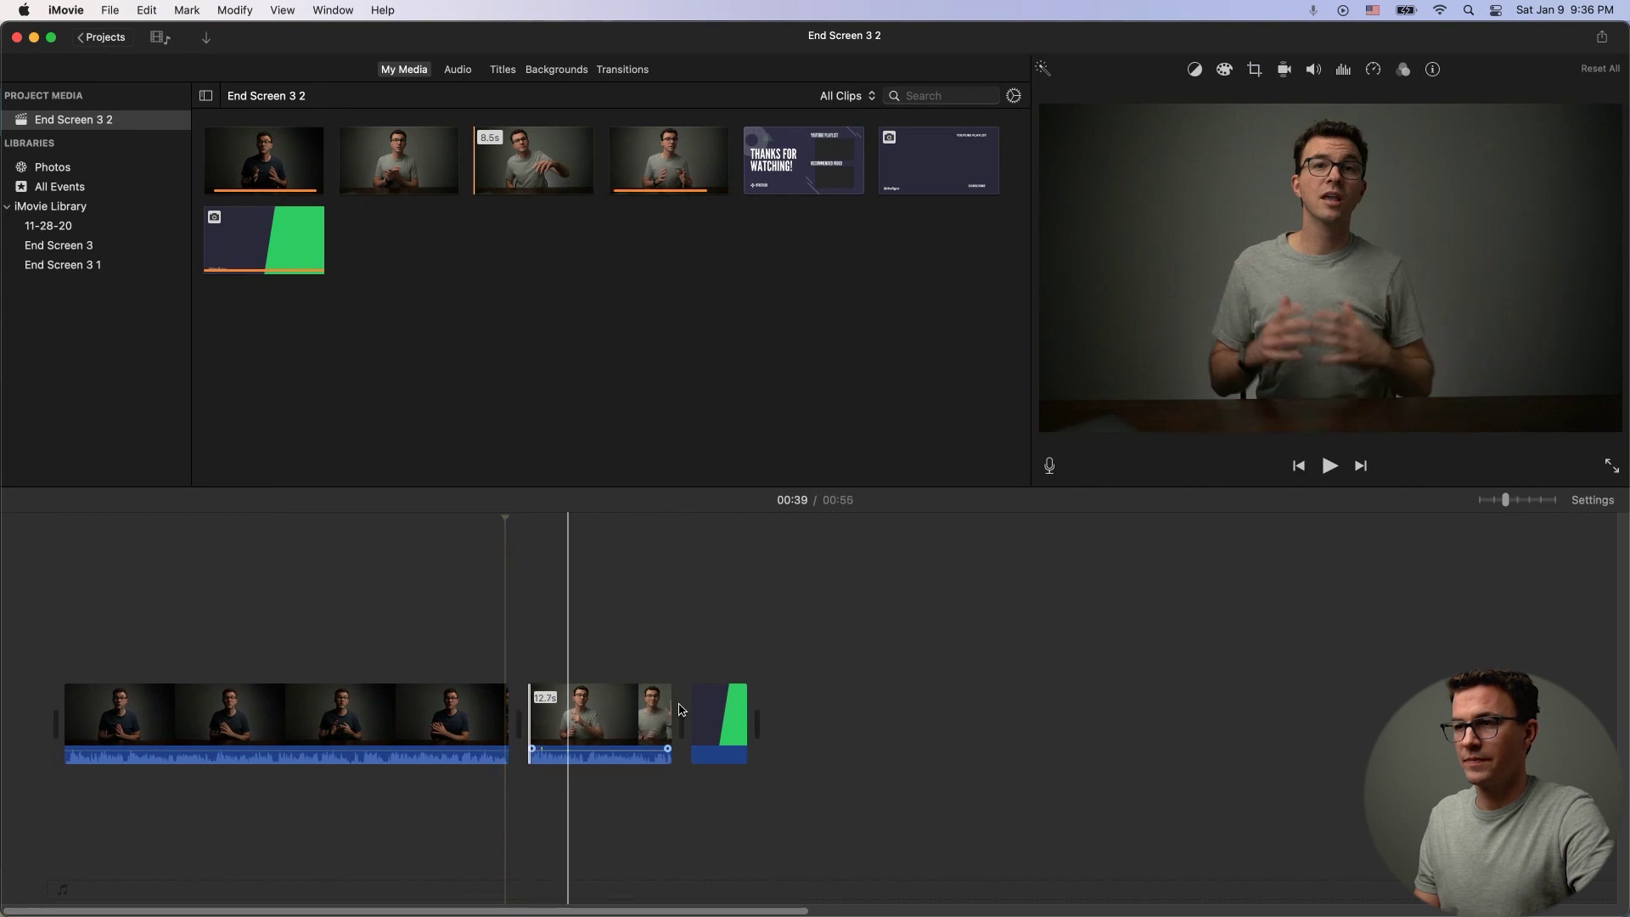
drag(729, 717, 672, 642)
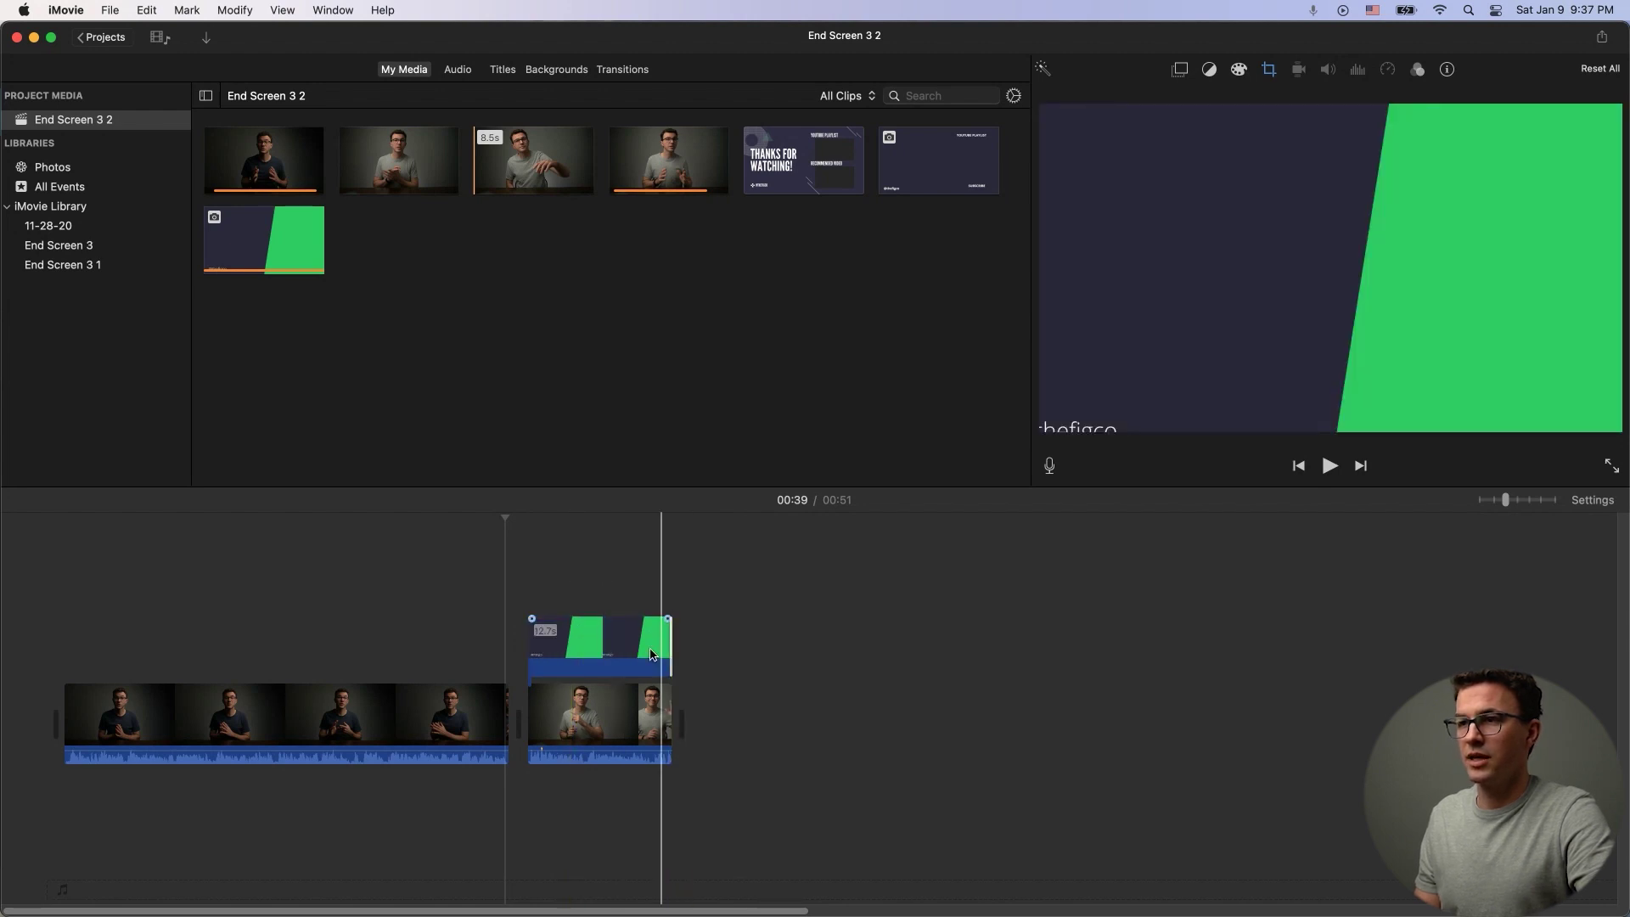
Step: Set the overlay image's crop style to Fit and its overlay mode to Green/Blue Screen
click(607, 653)
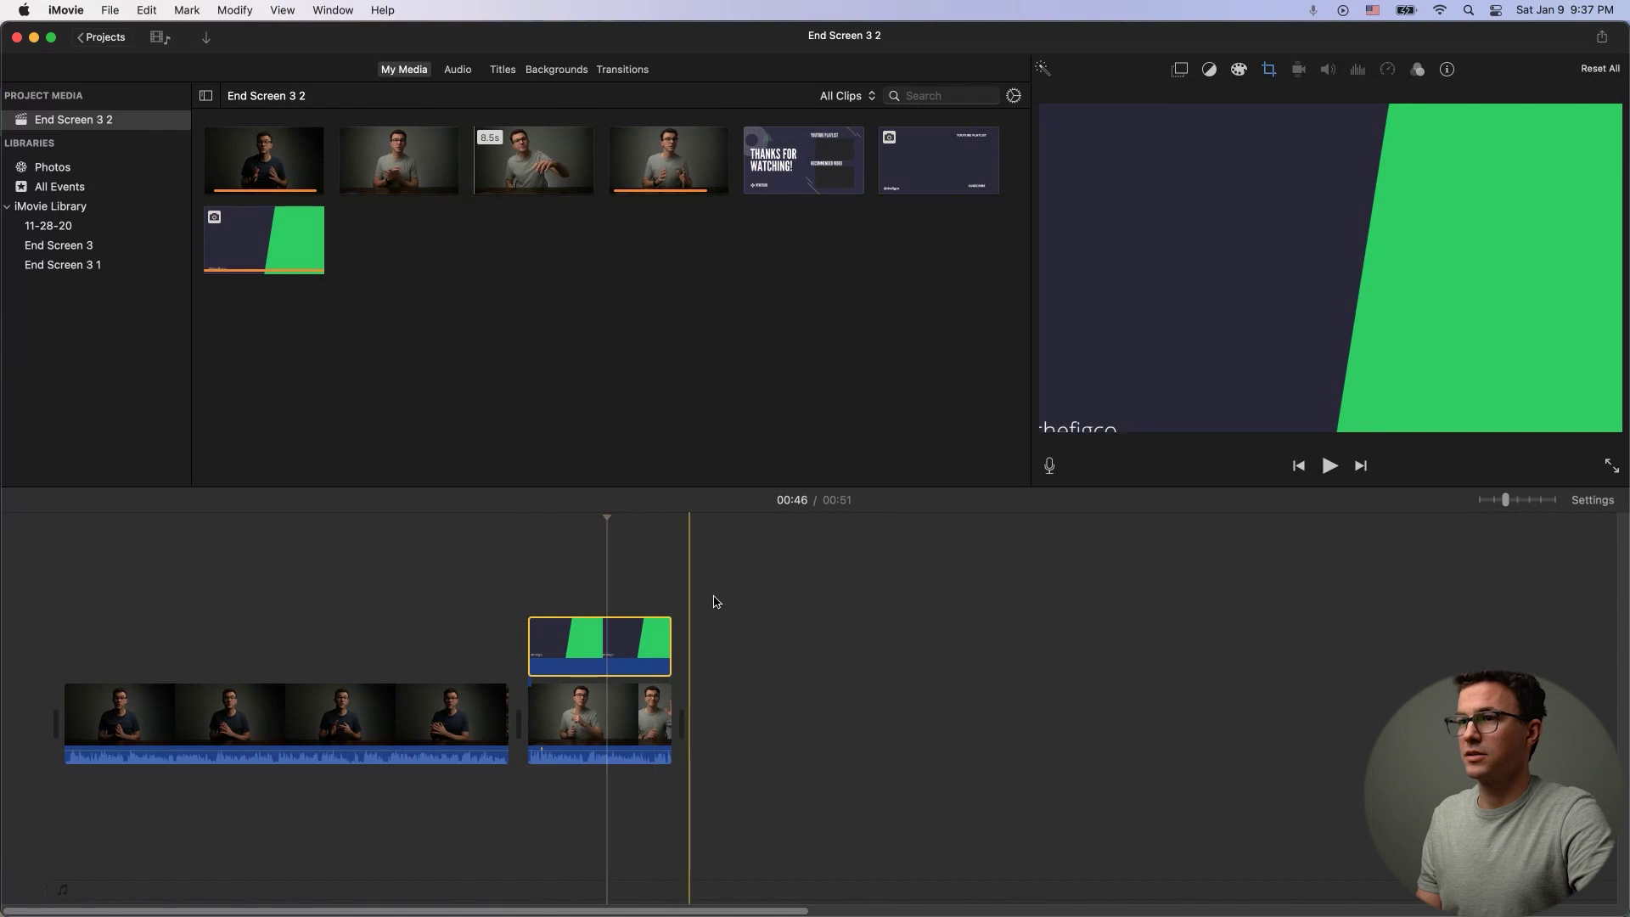
click(1268, 70)
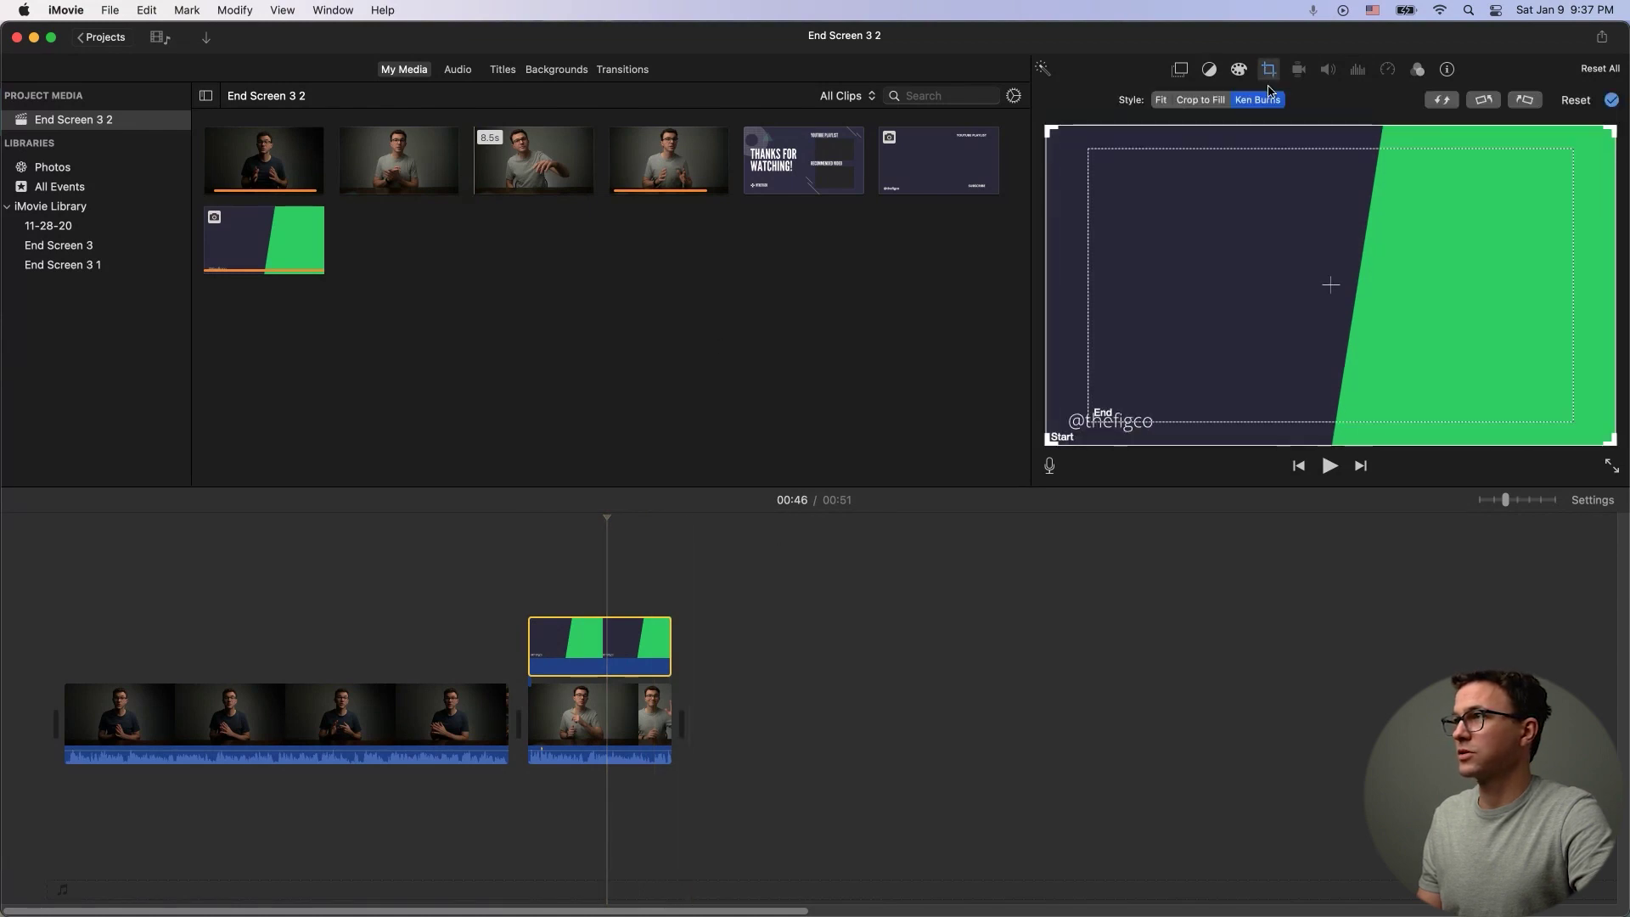
click(1160, 100)
click(1179, 69)
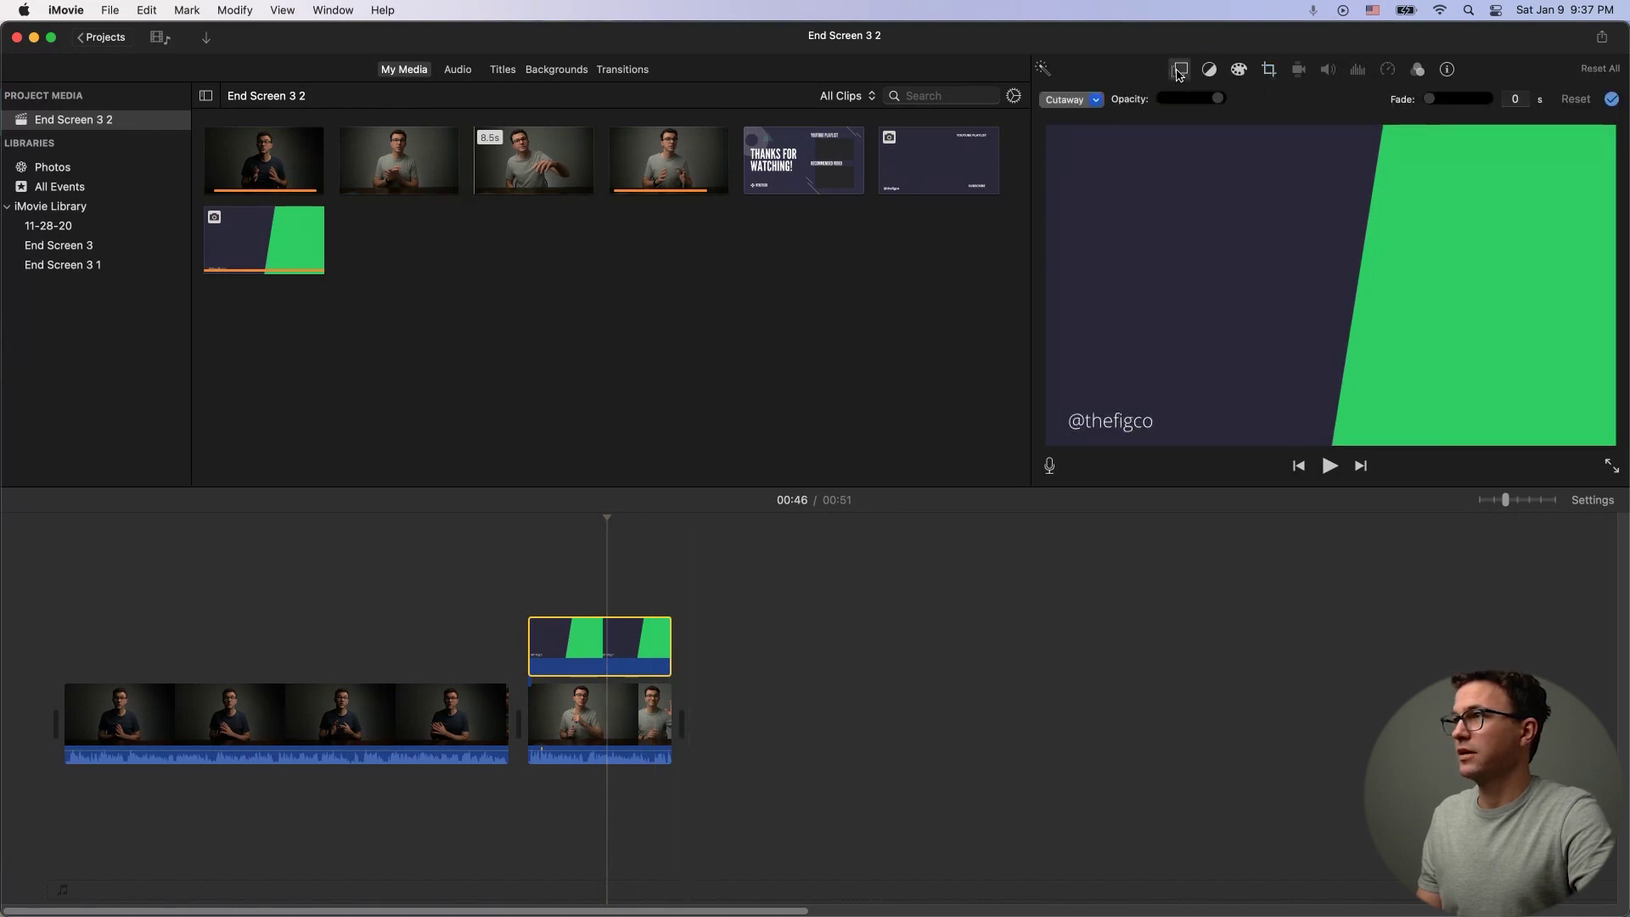
click(1074, 100)
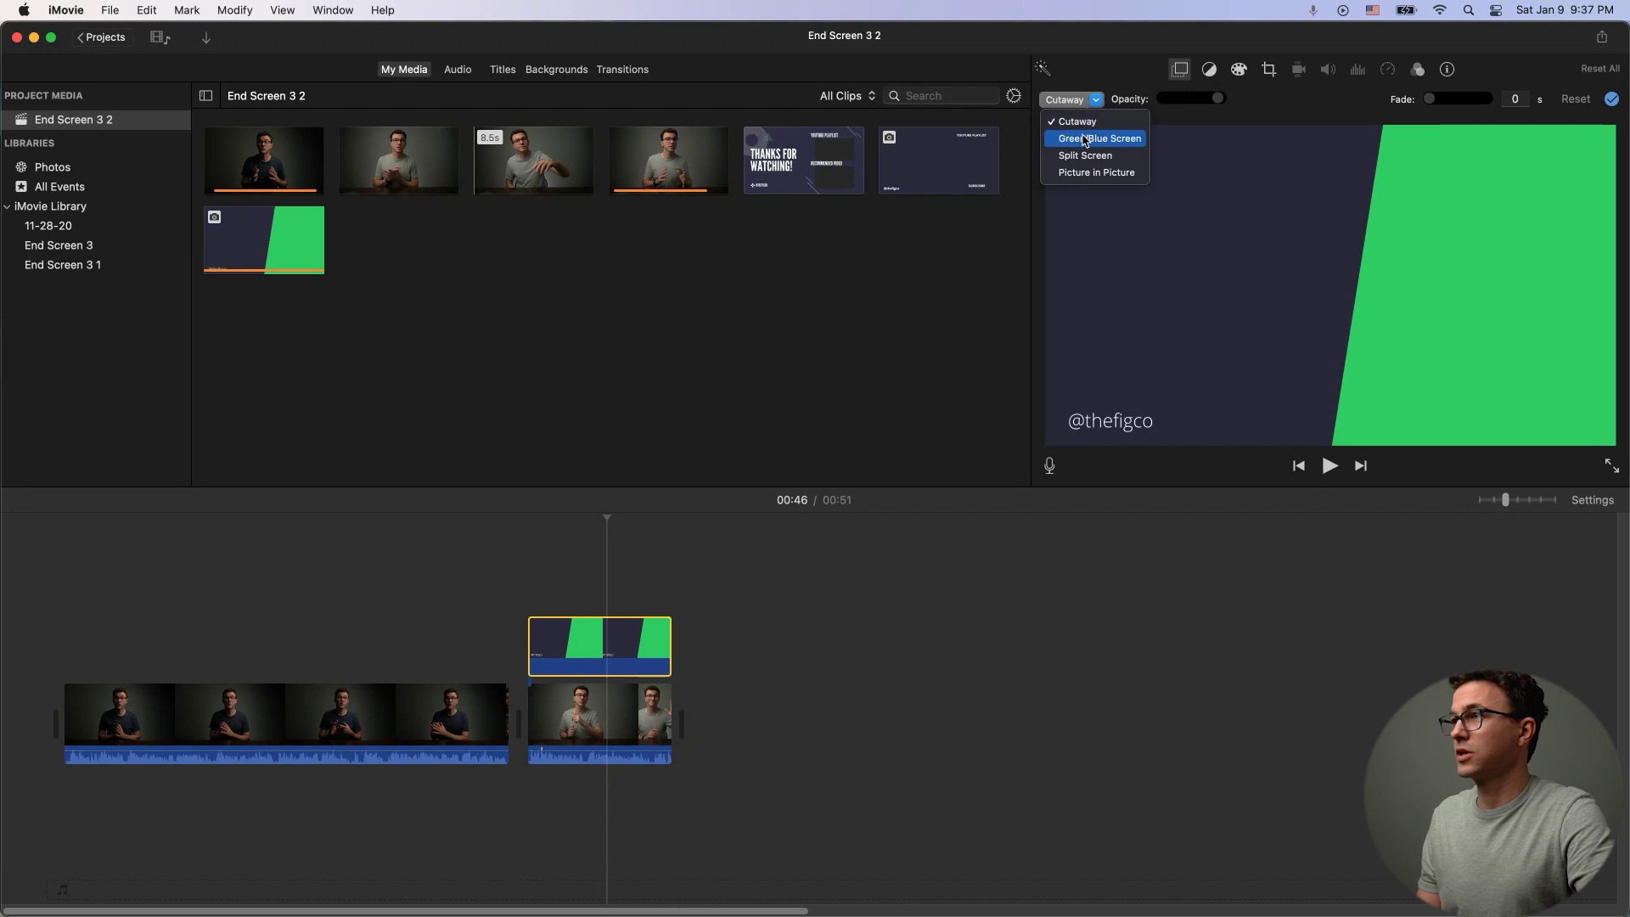
click(1085, 140)
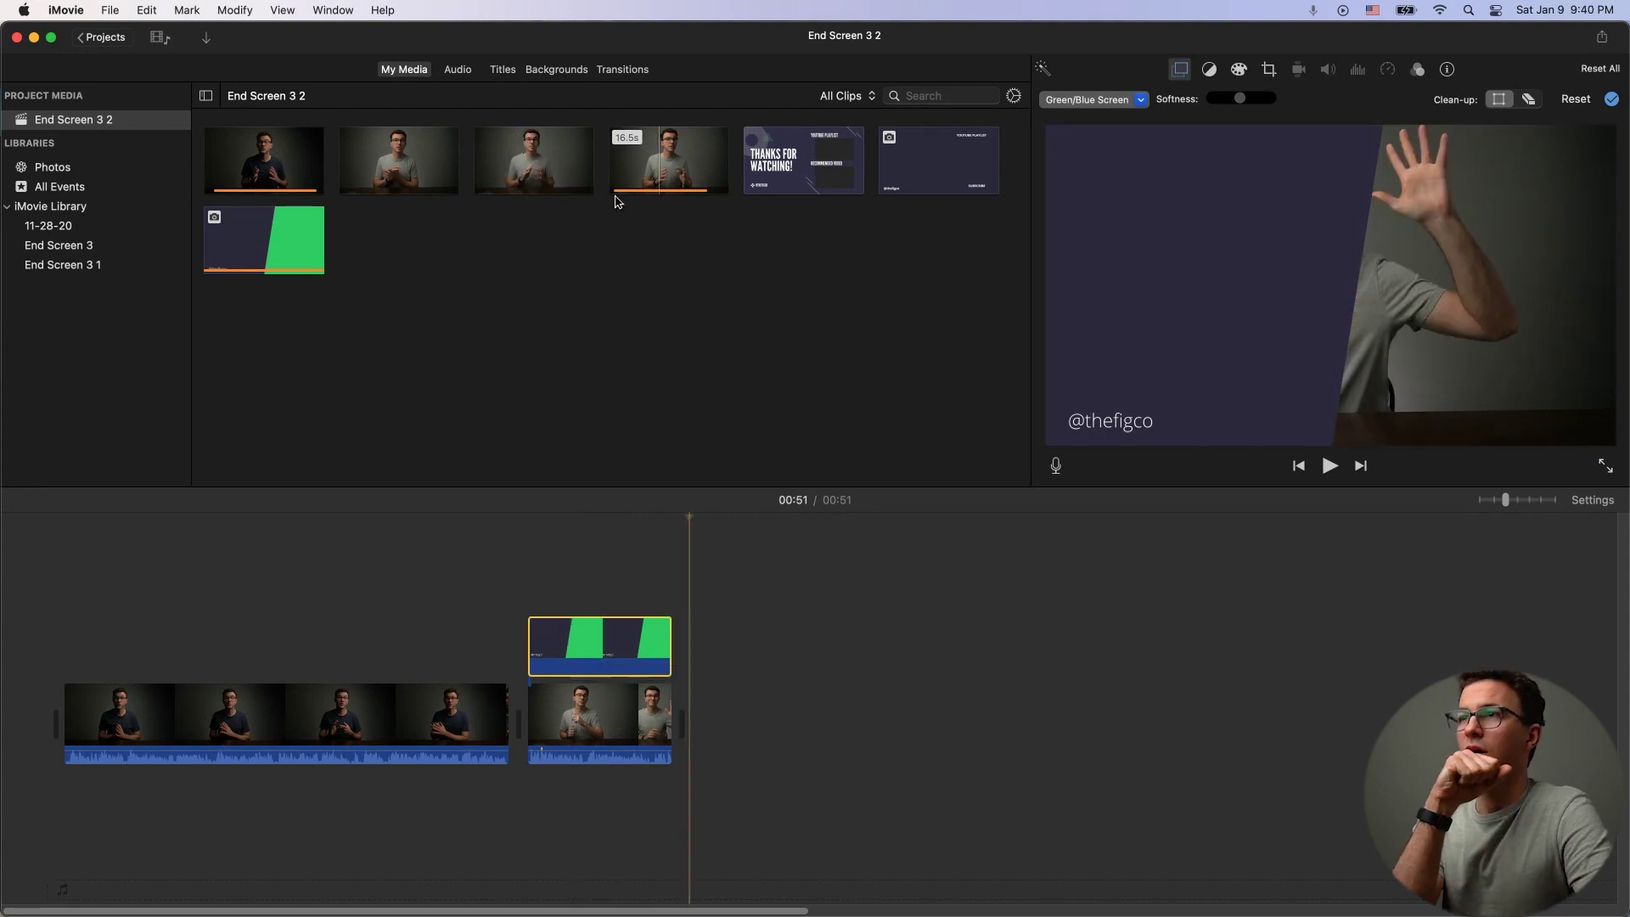
Step: Select the speaking part of the third end screen clip in the project media, leaving out its start and end
click(677, 167)
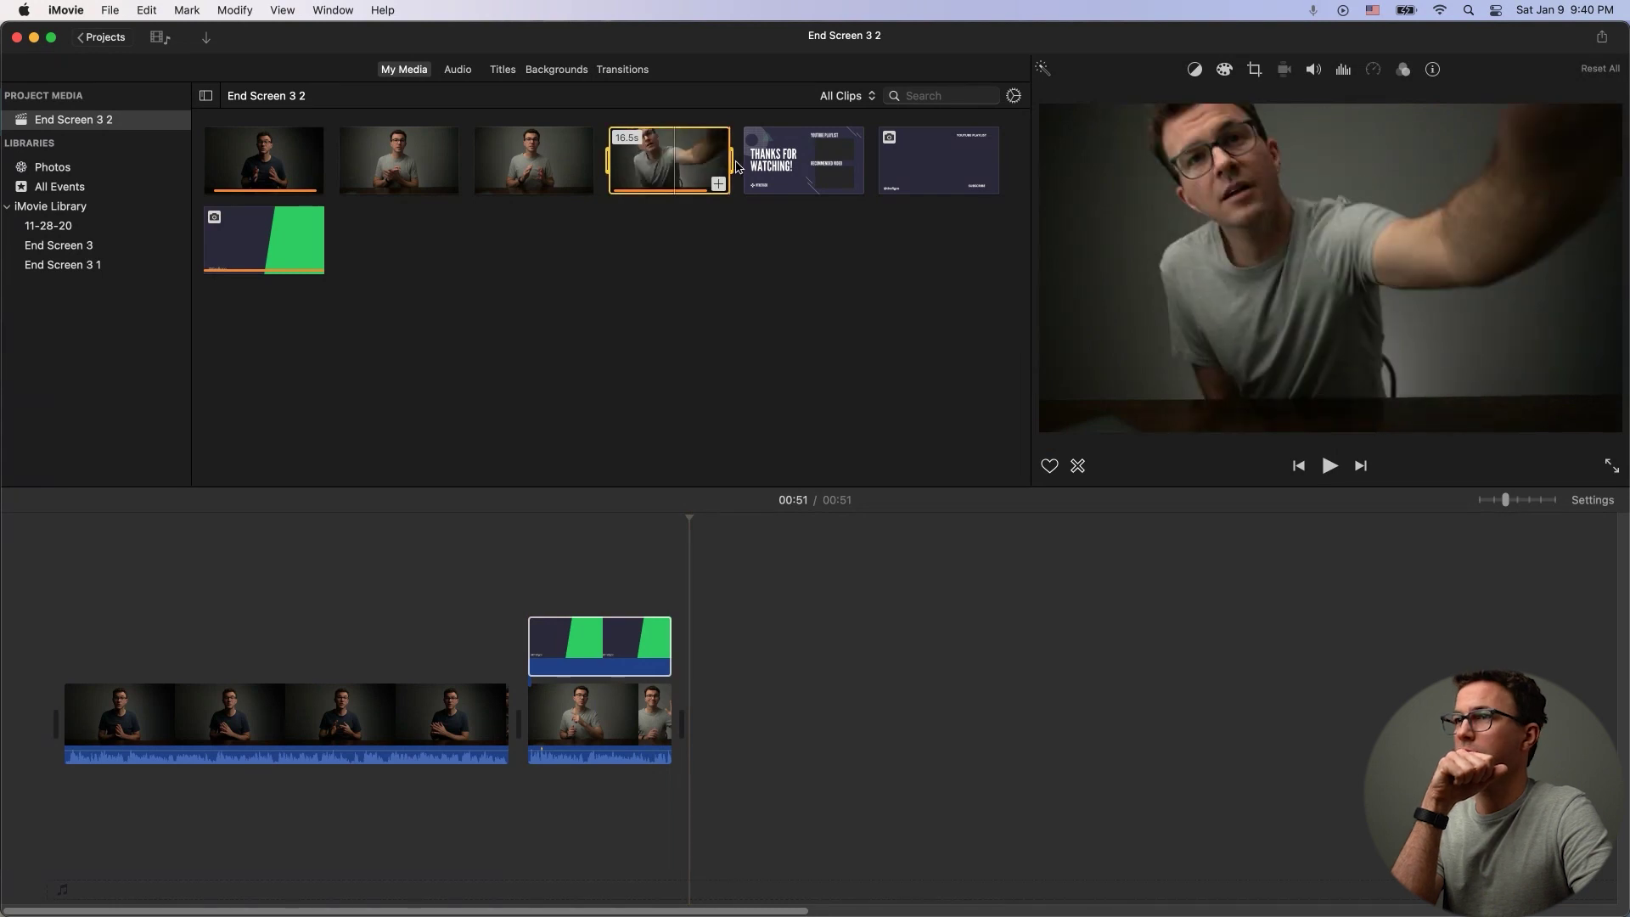
drag(727, 160, 709, 161)
drag(609, 161, 614, 159)
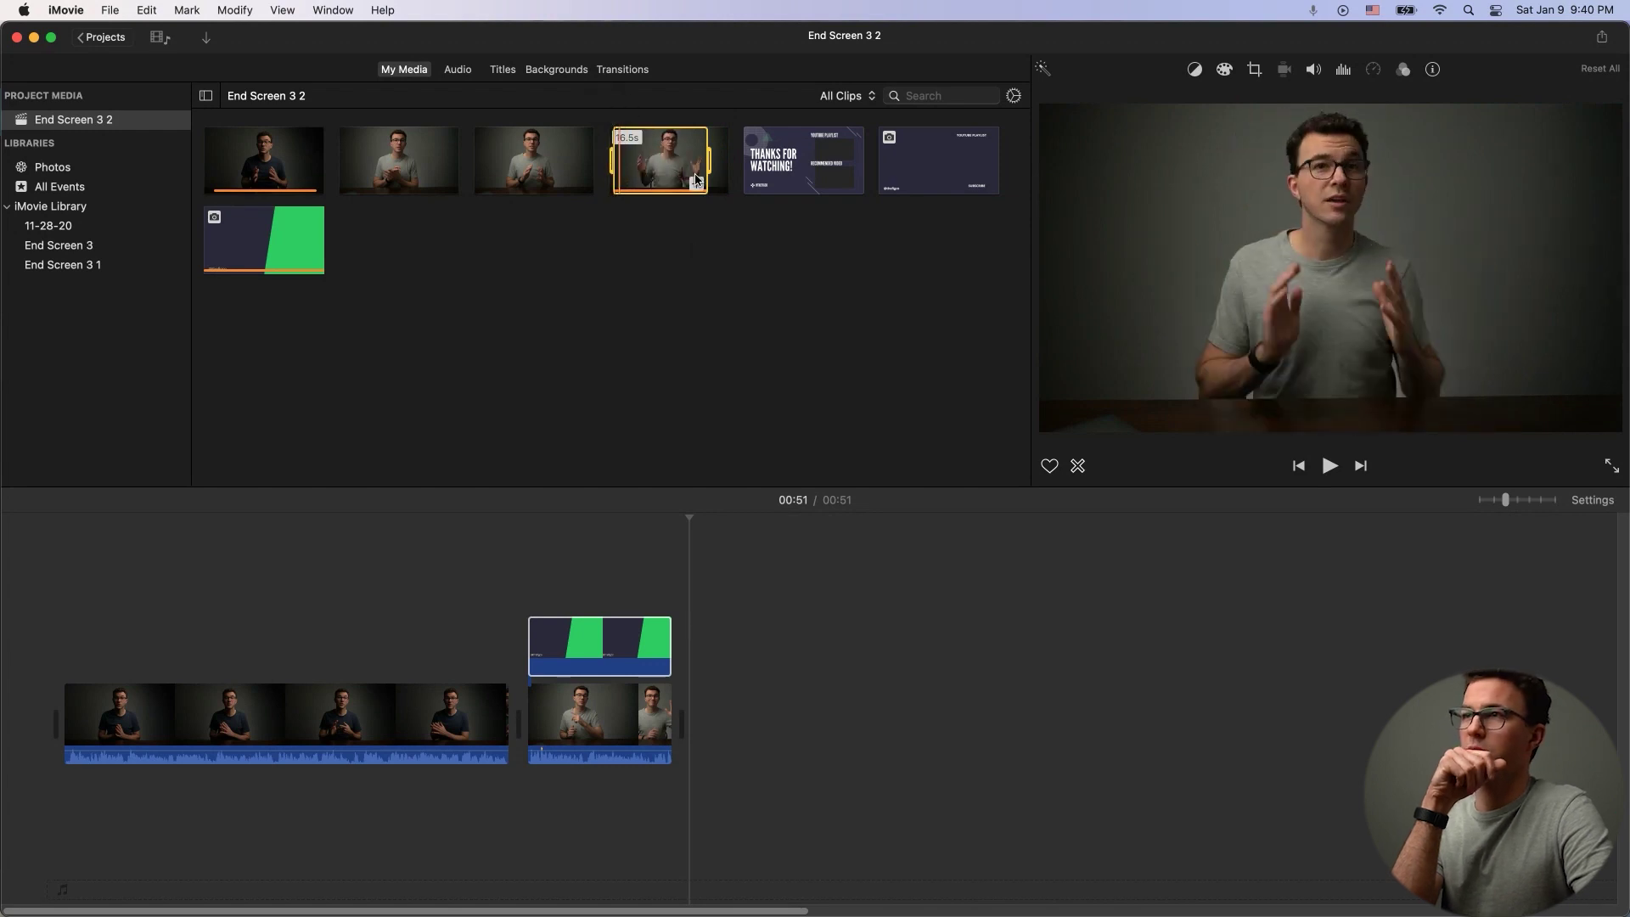
Step: Crop the source clip's frame from the right edge to just beside the speaker and apply the crop
click(1253, 71)
click(1138, 101)
click(1616, 287)
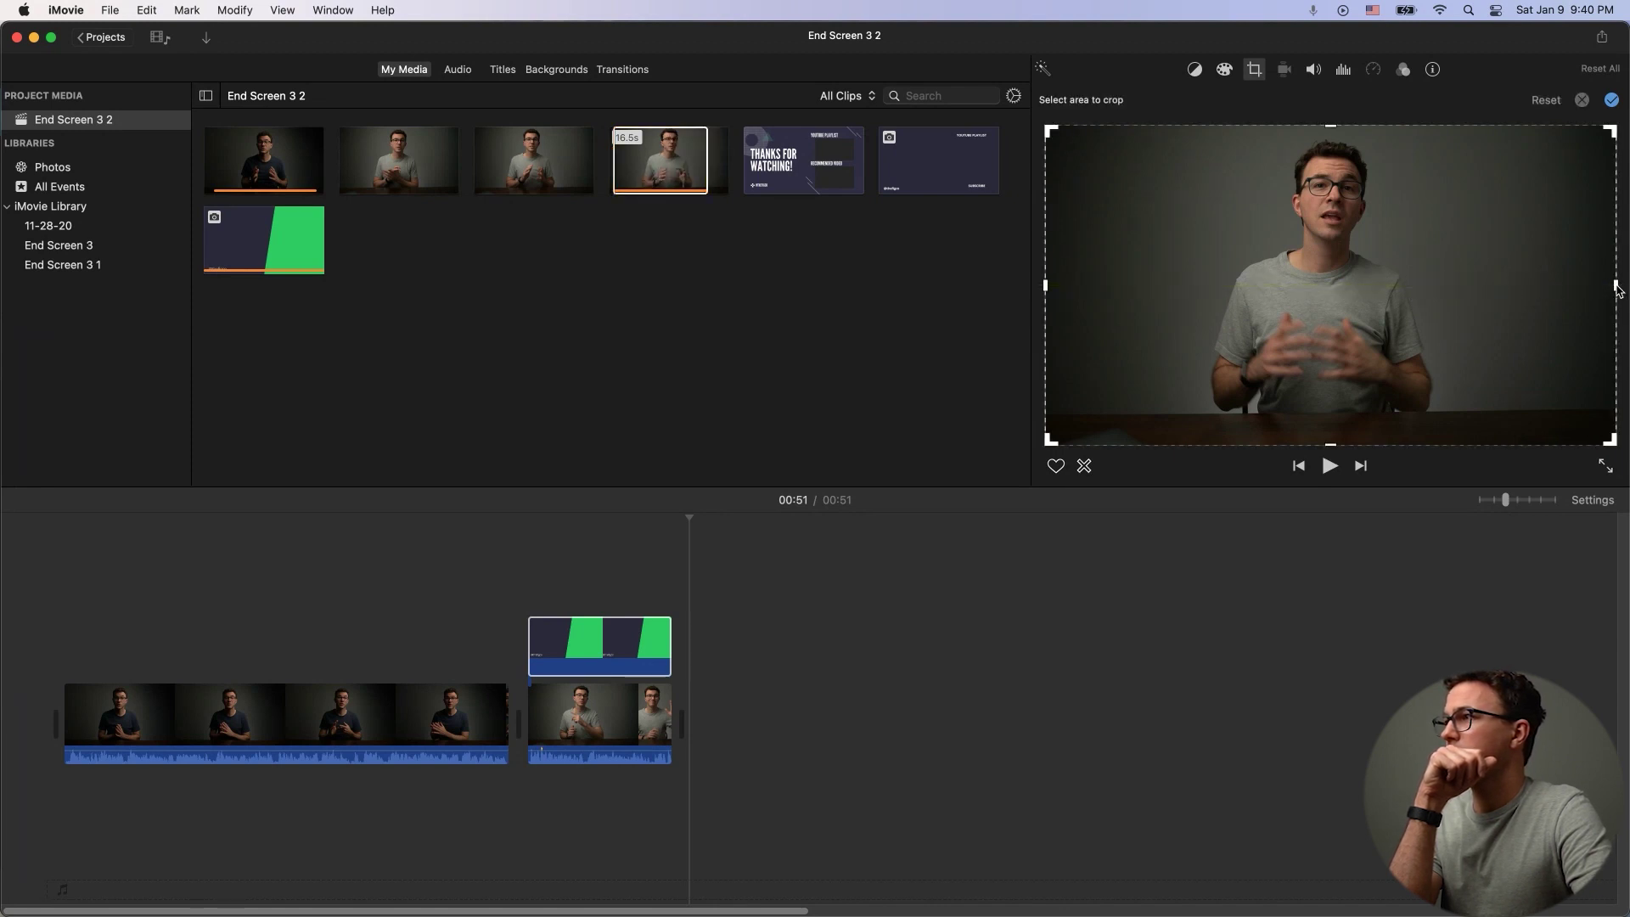
drag(1618, 289, 1441, 302)
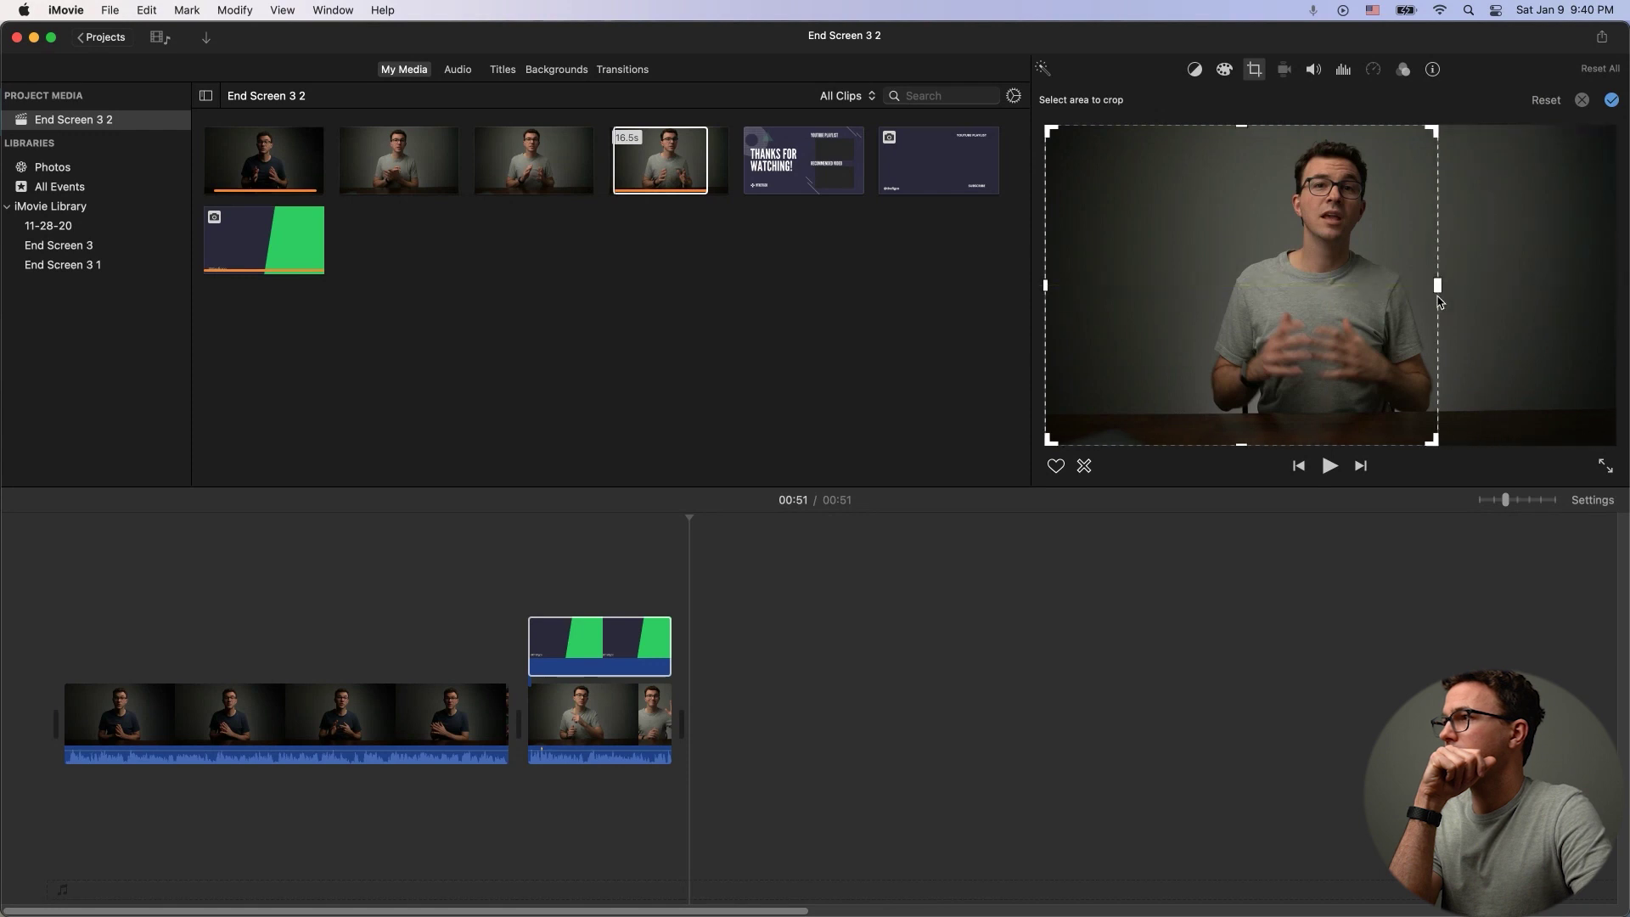
click(1613, 100)
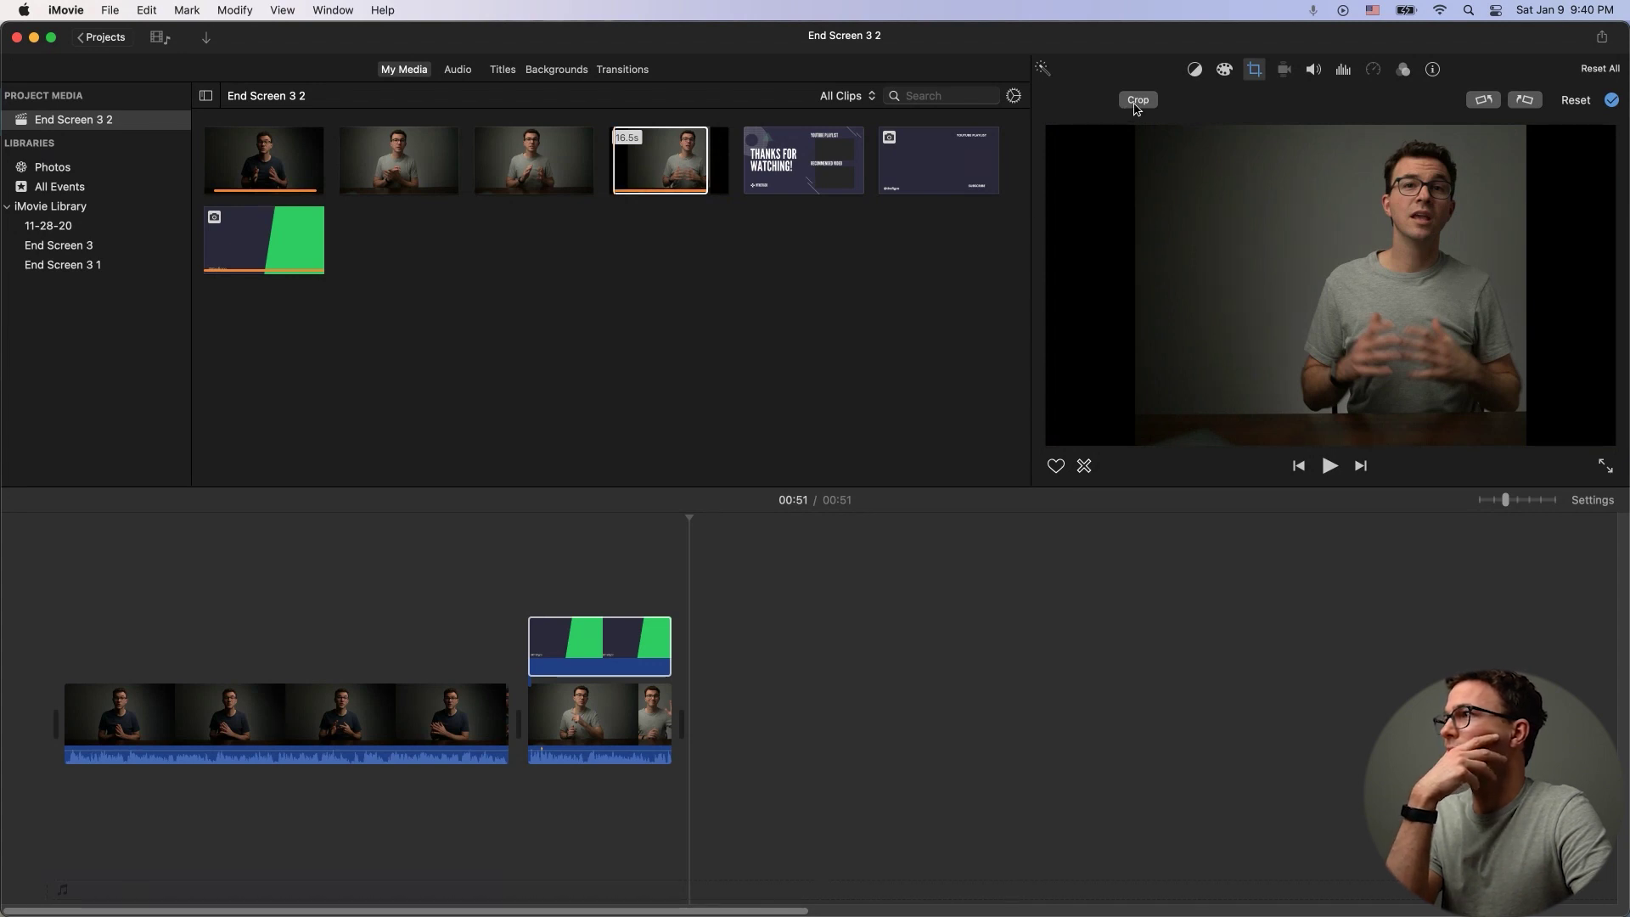
click(1612, 100)
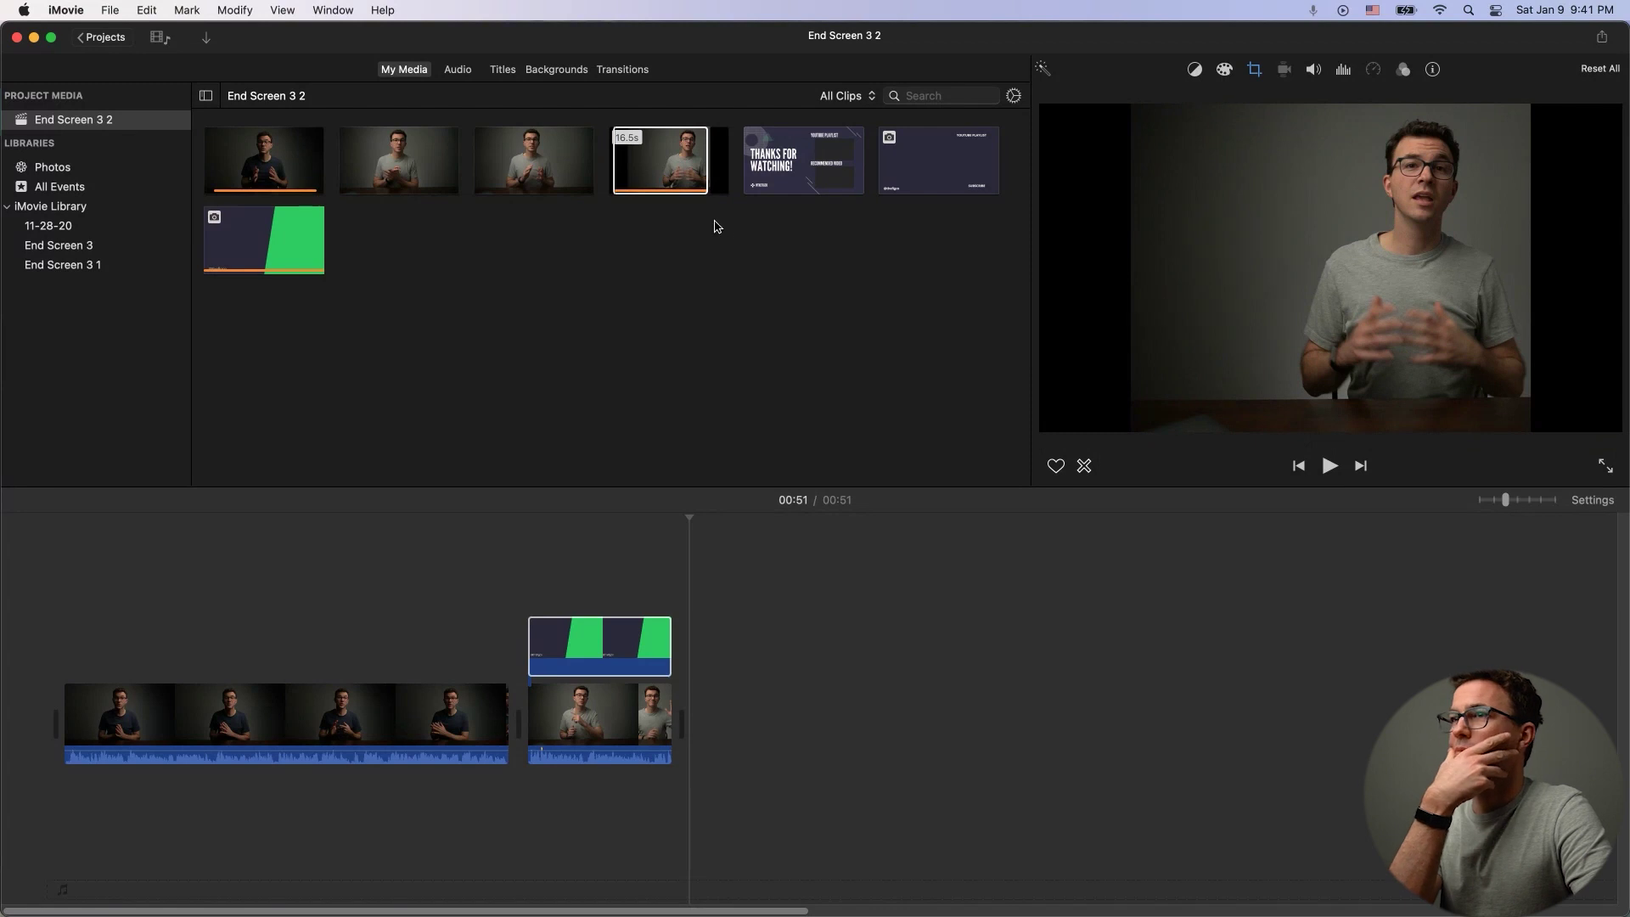
Step: Add the cropped talking clip to the end of the timeline and move the green-screen overlay above it
click(687, 182)
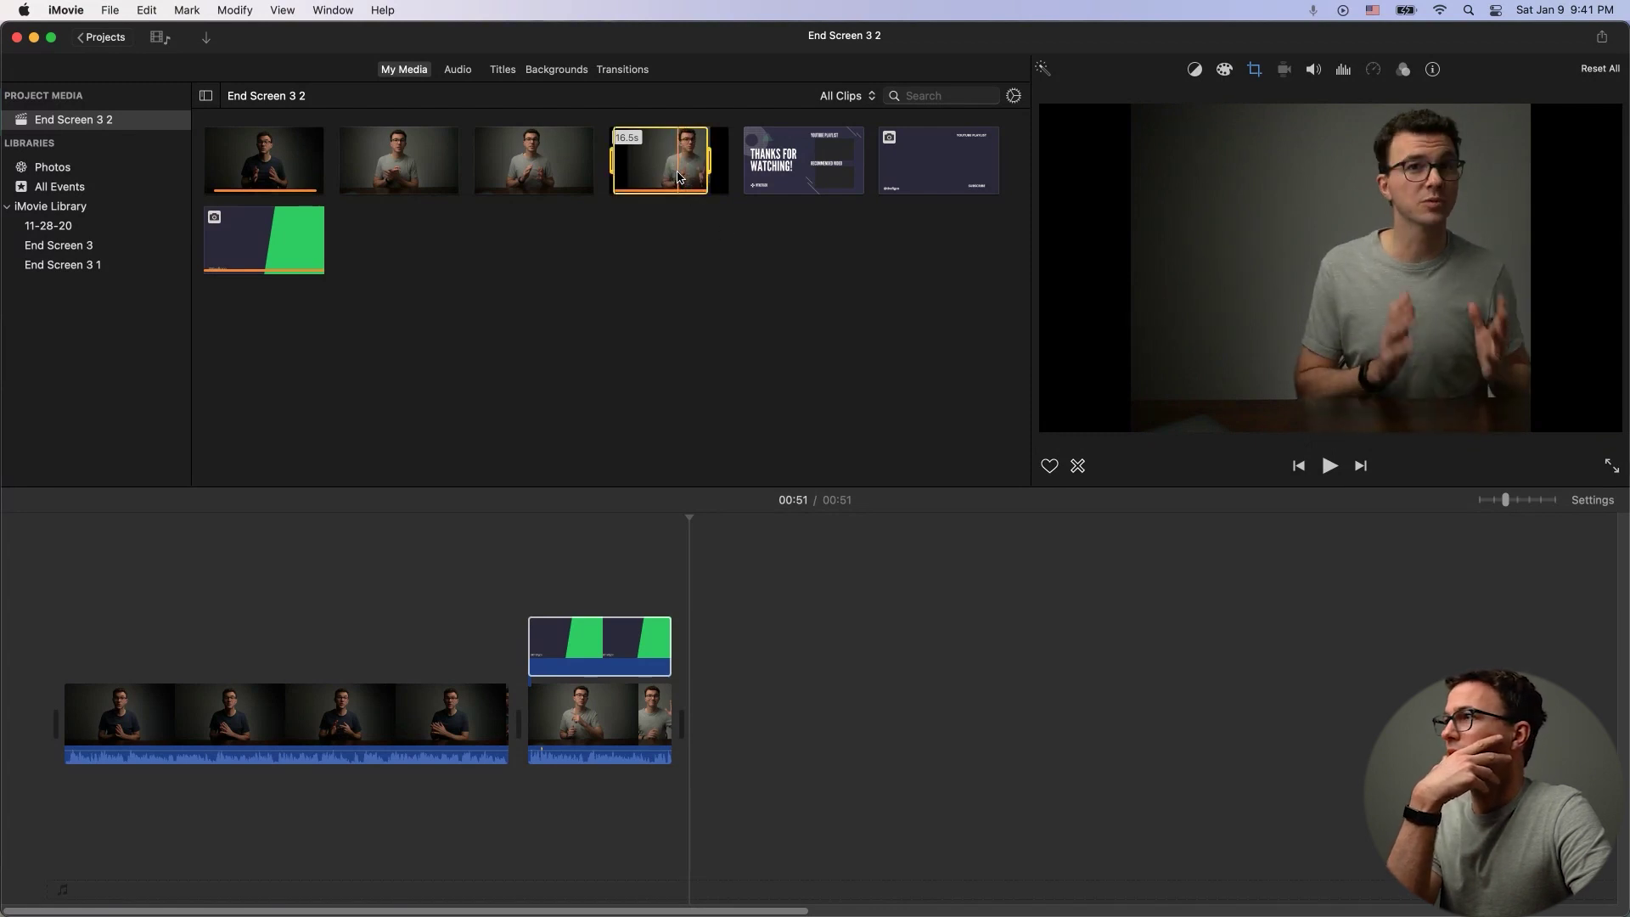
drag(680, 177, 745, 706)
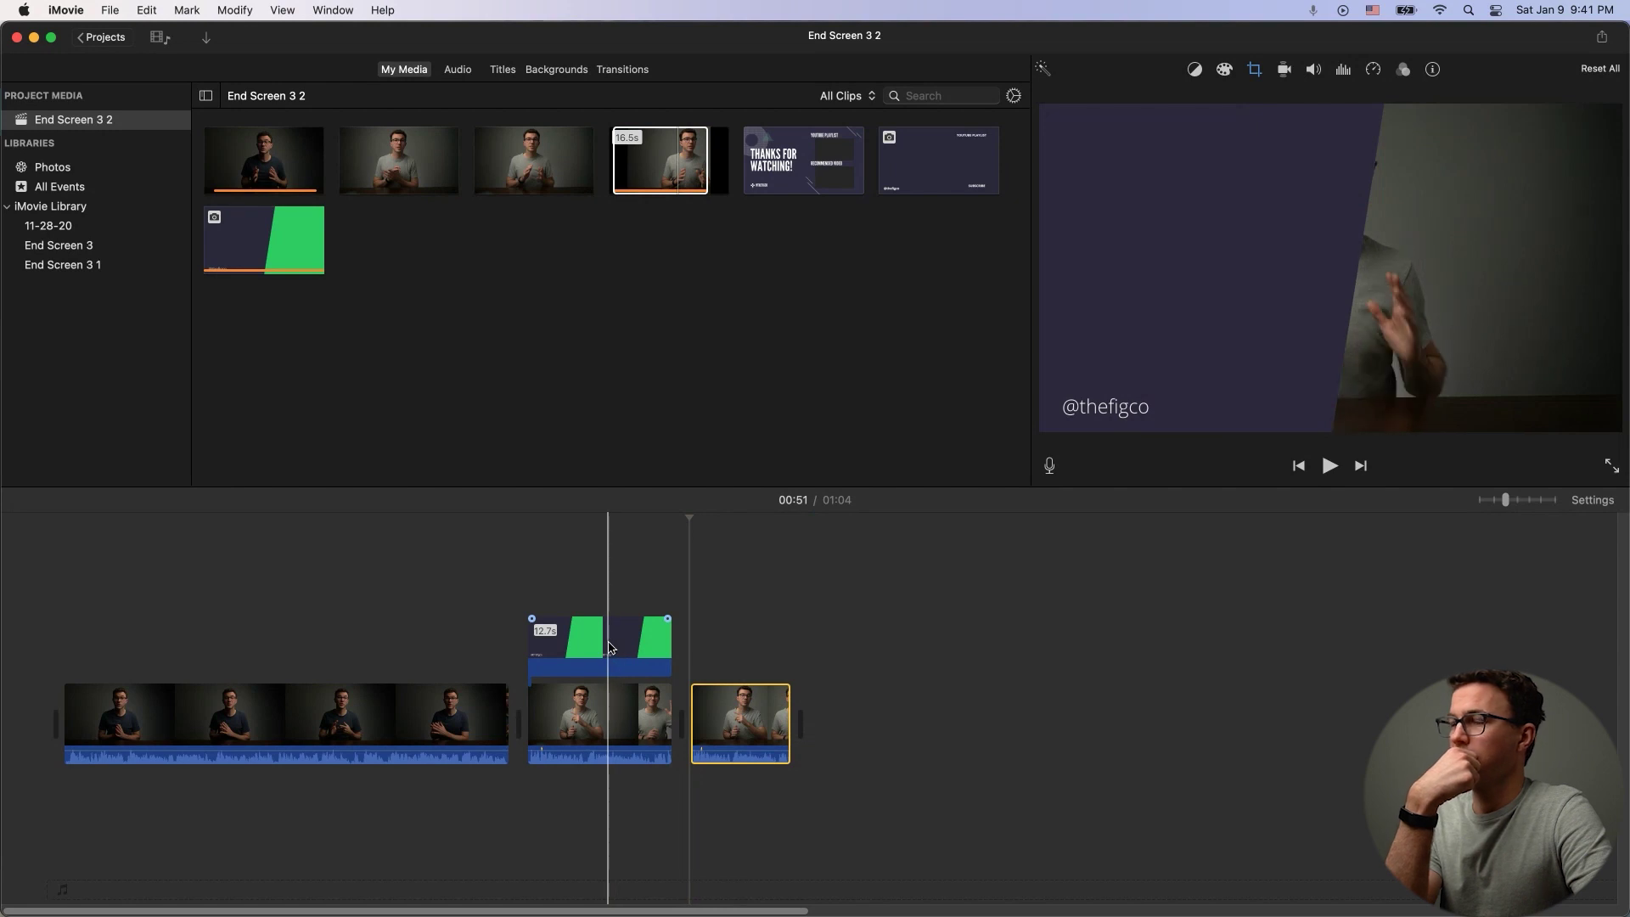
drag(609, 647, 759, 638)
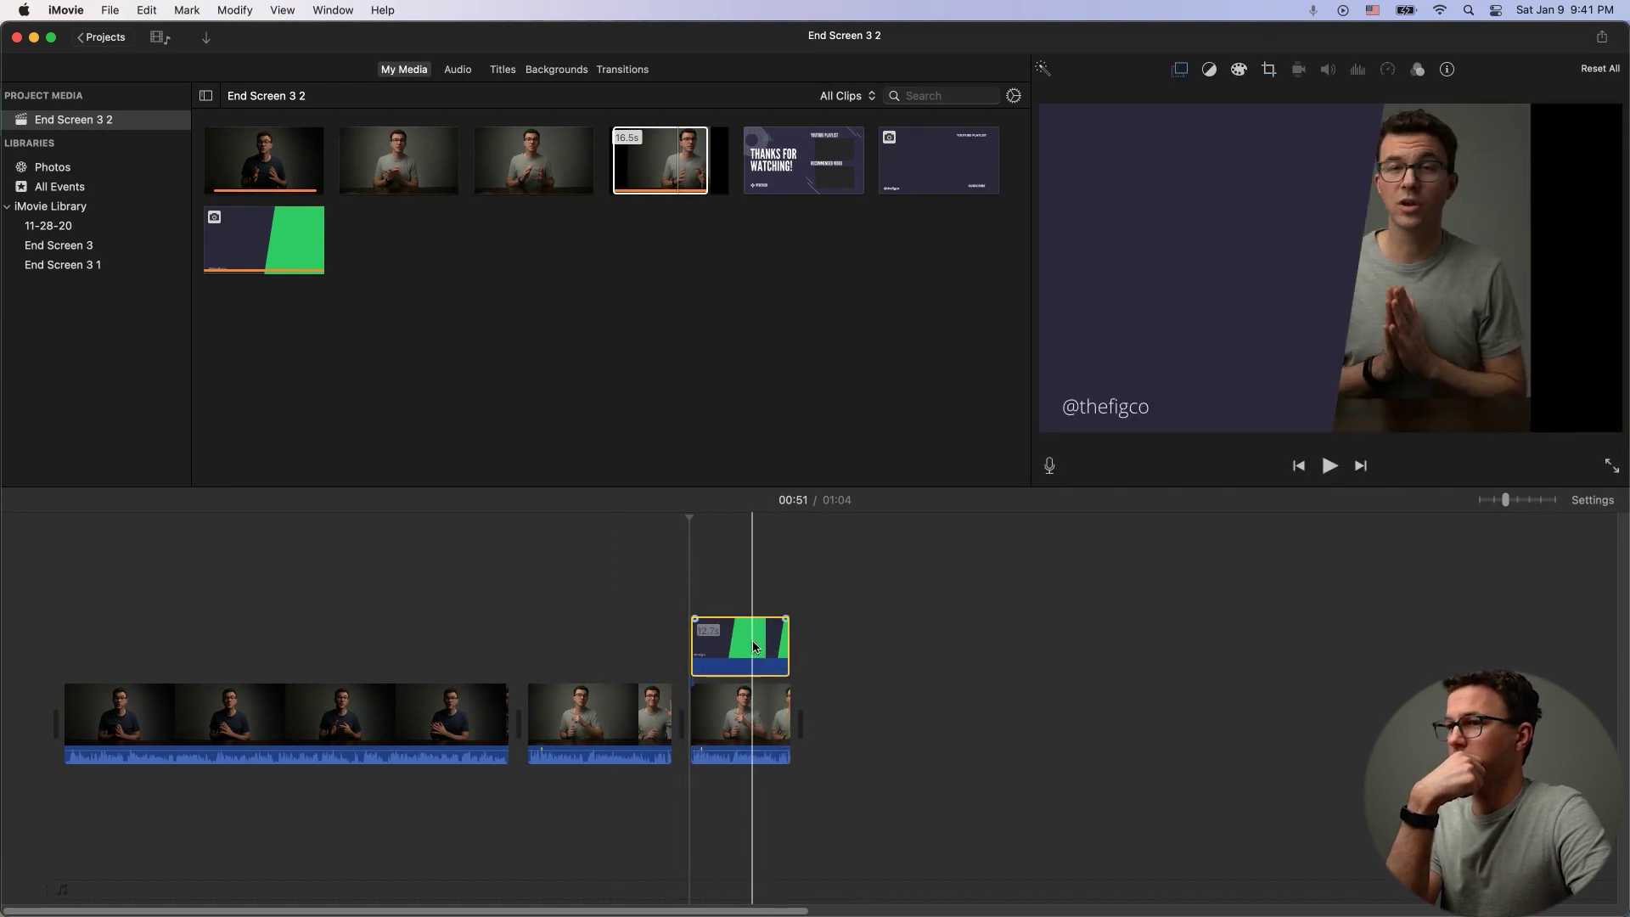
Step: Move the green end screen image onto the main track and place the cropped talking clip above it
drag(766, 635, 942, 713)
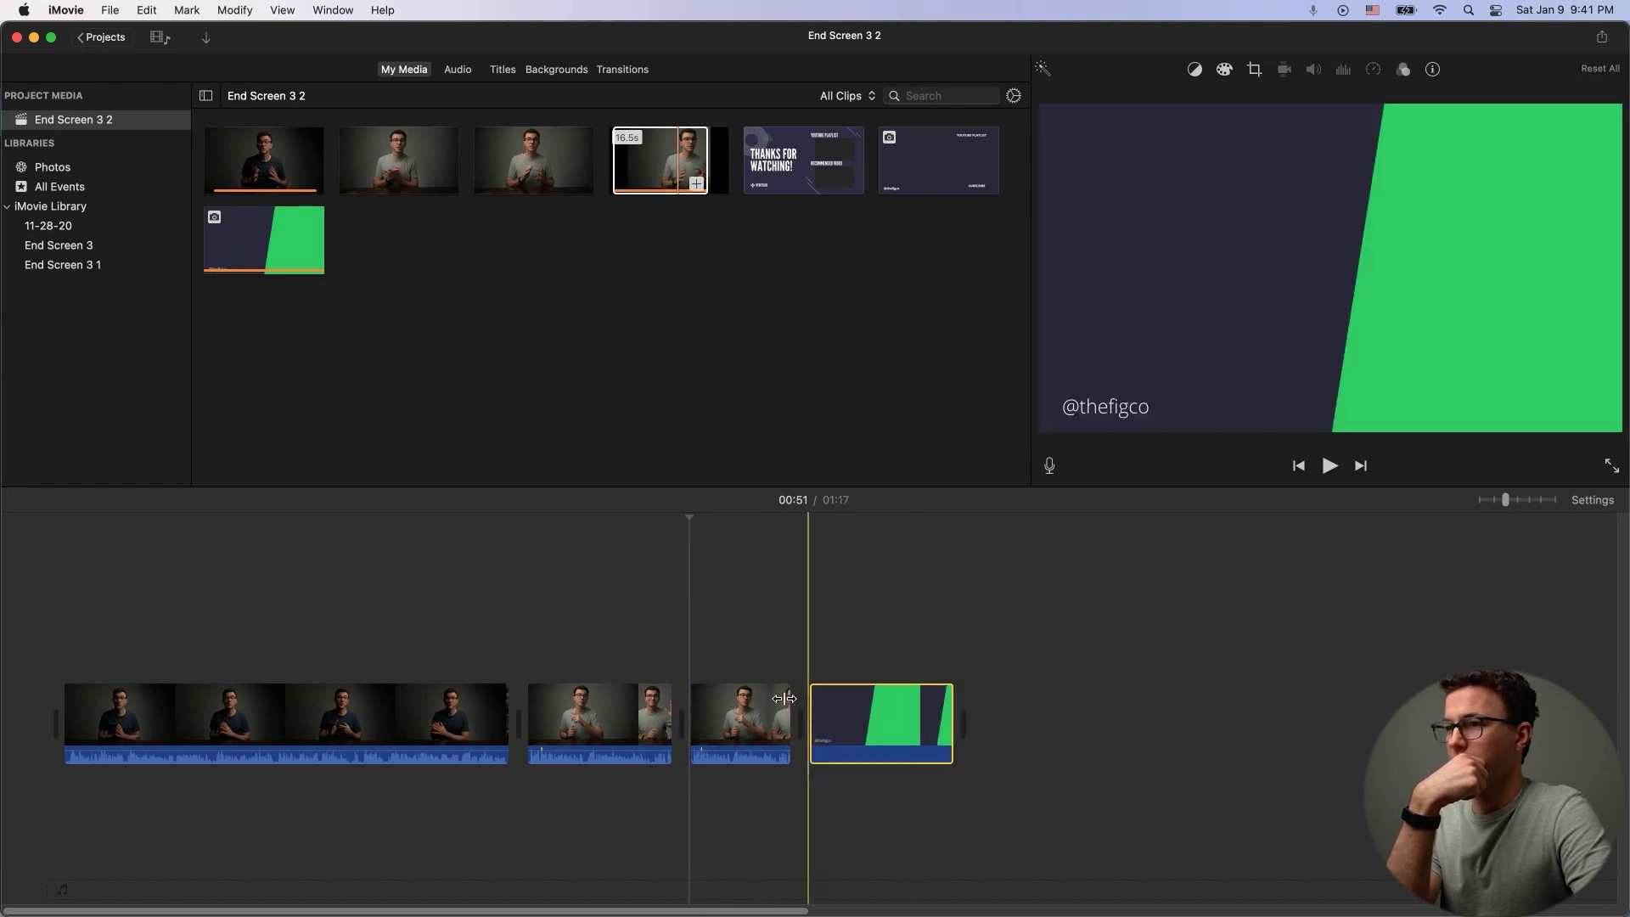
drag(743, 722, 735, 643)
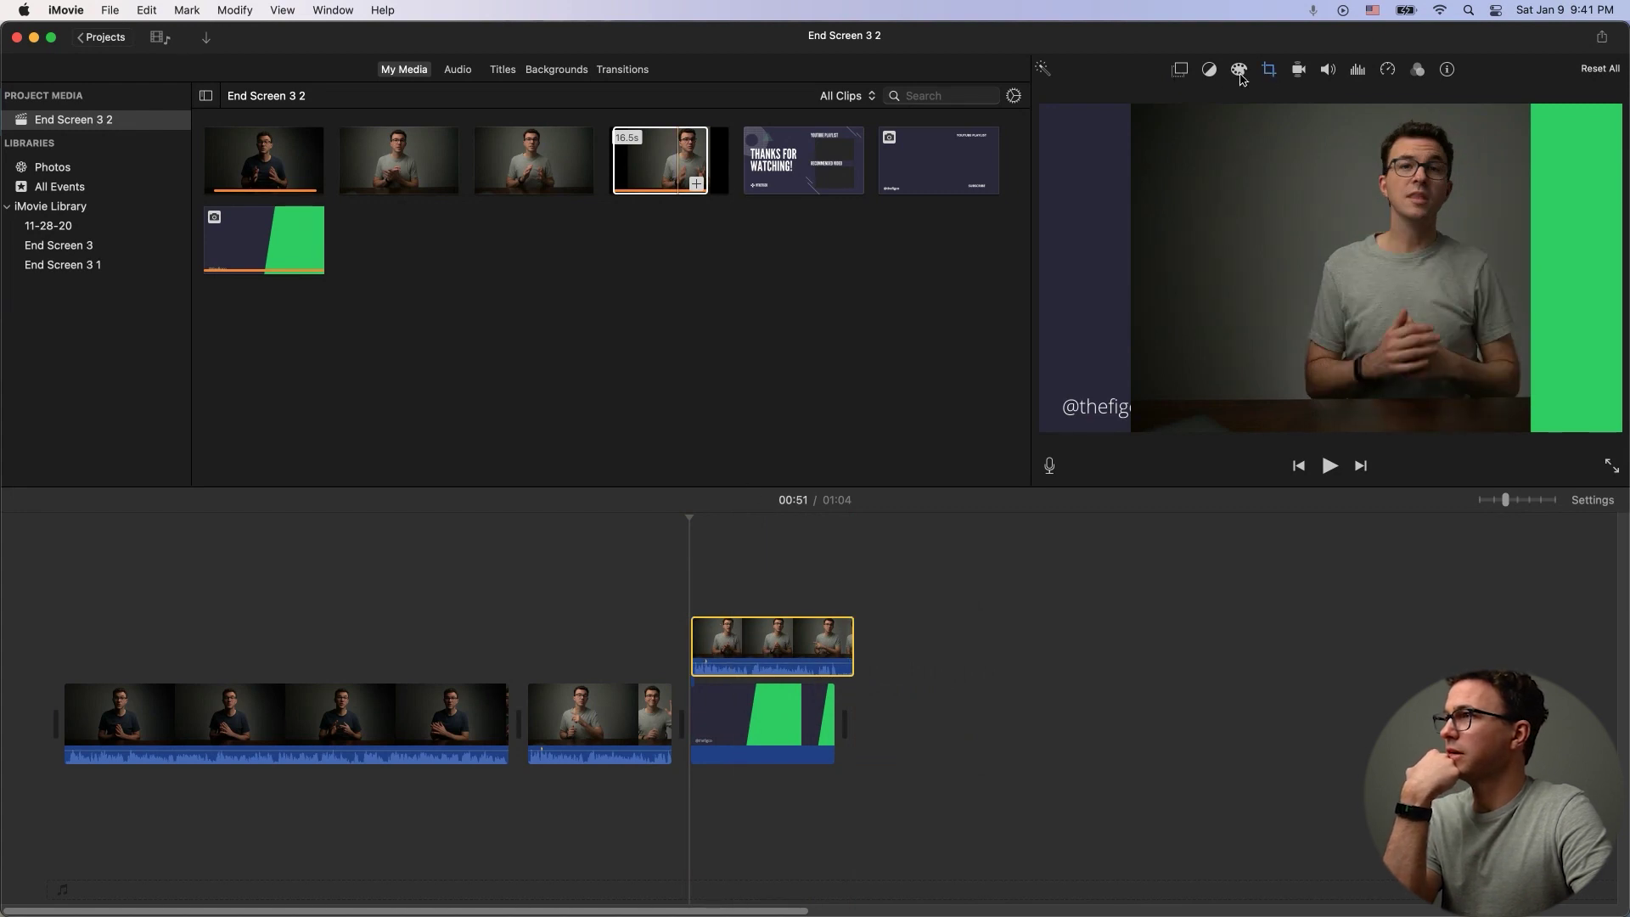
Step: Set the cropped talking clip to Picture in Picture and enlarge it until it covers the green area of the end screen
click(1269, 71)
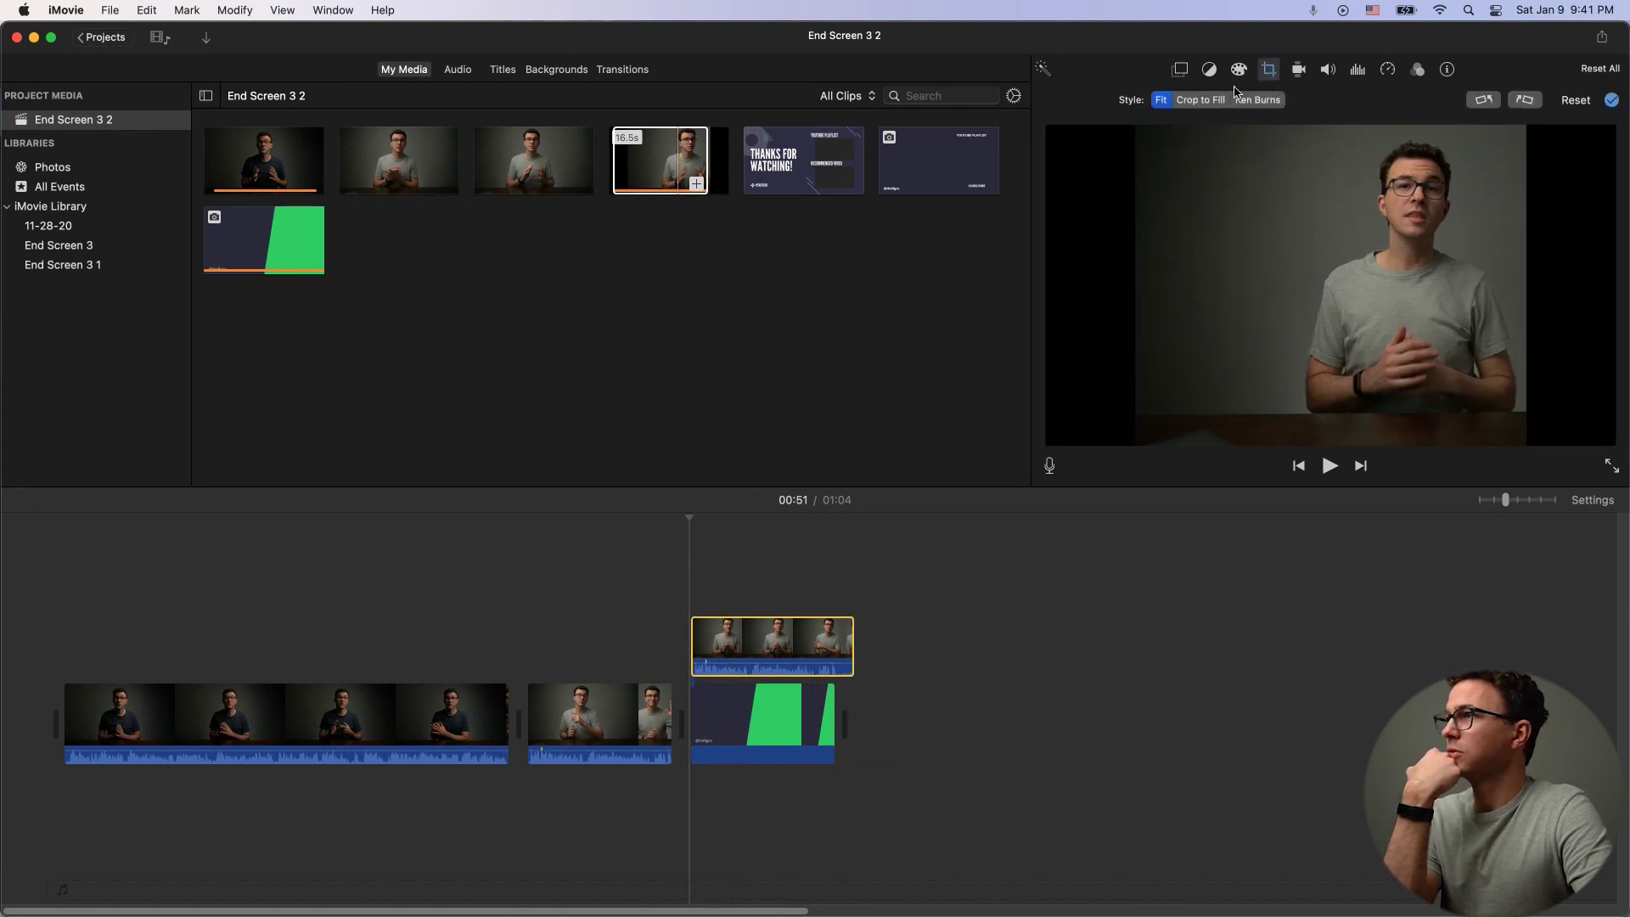
click(1180, 71)
click(1086, 101)
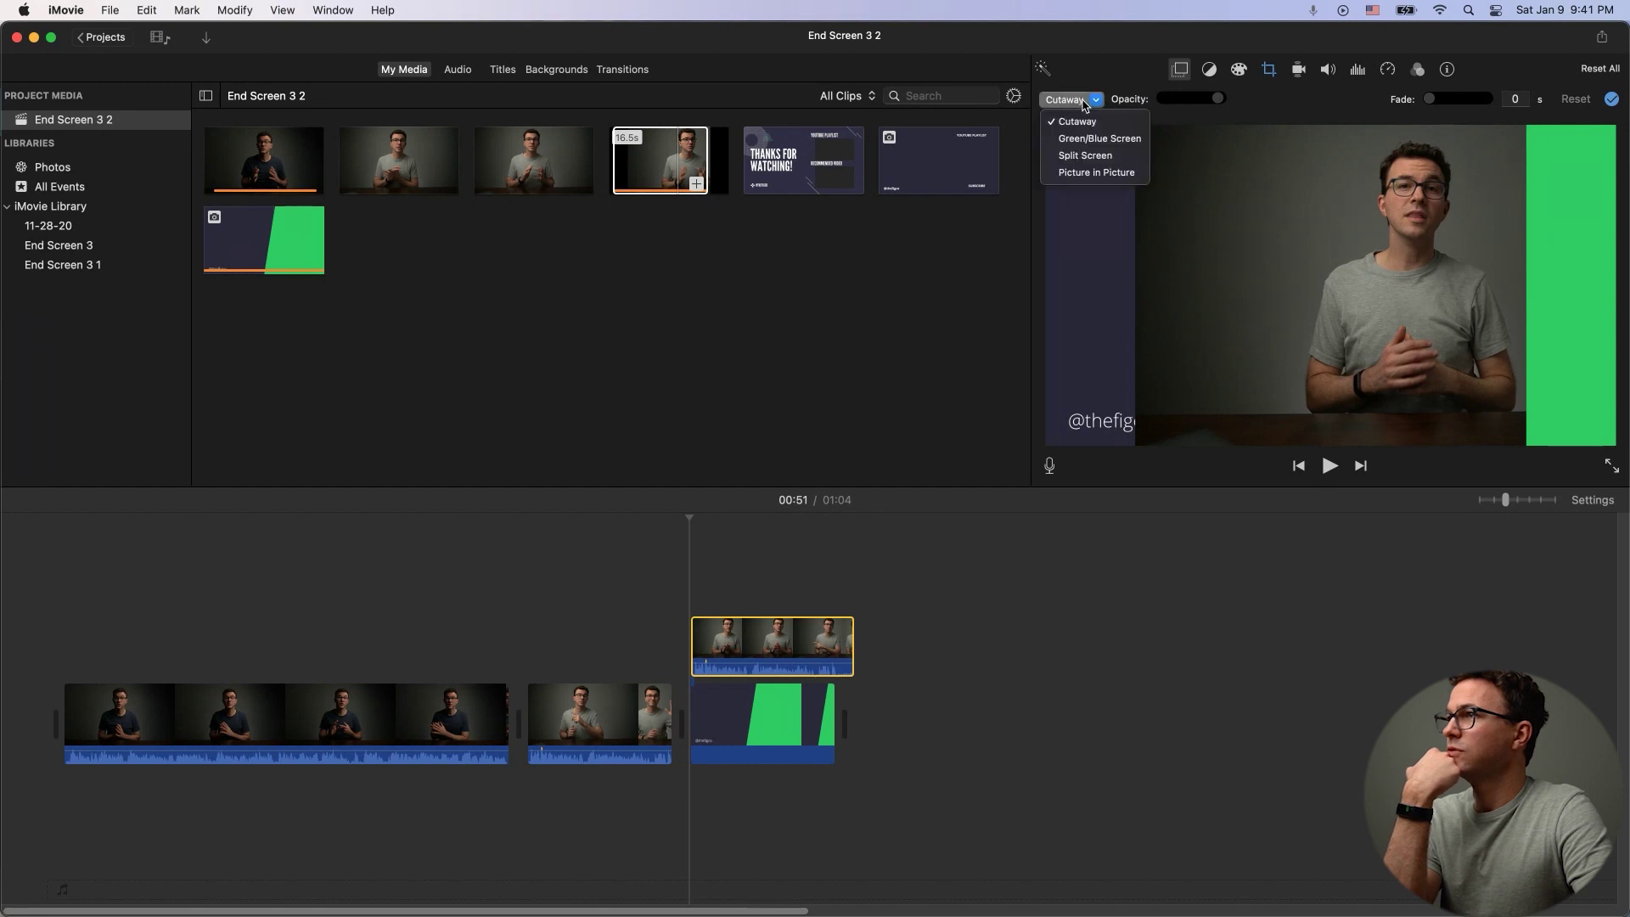
click(1076, 173)
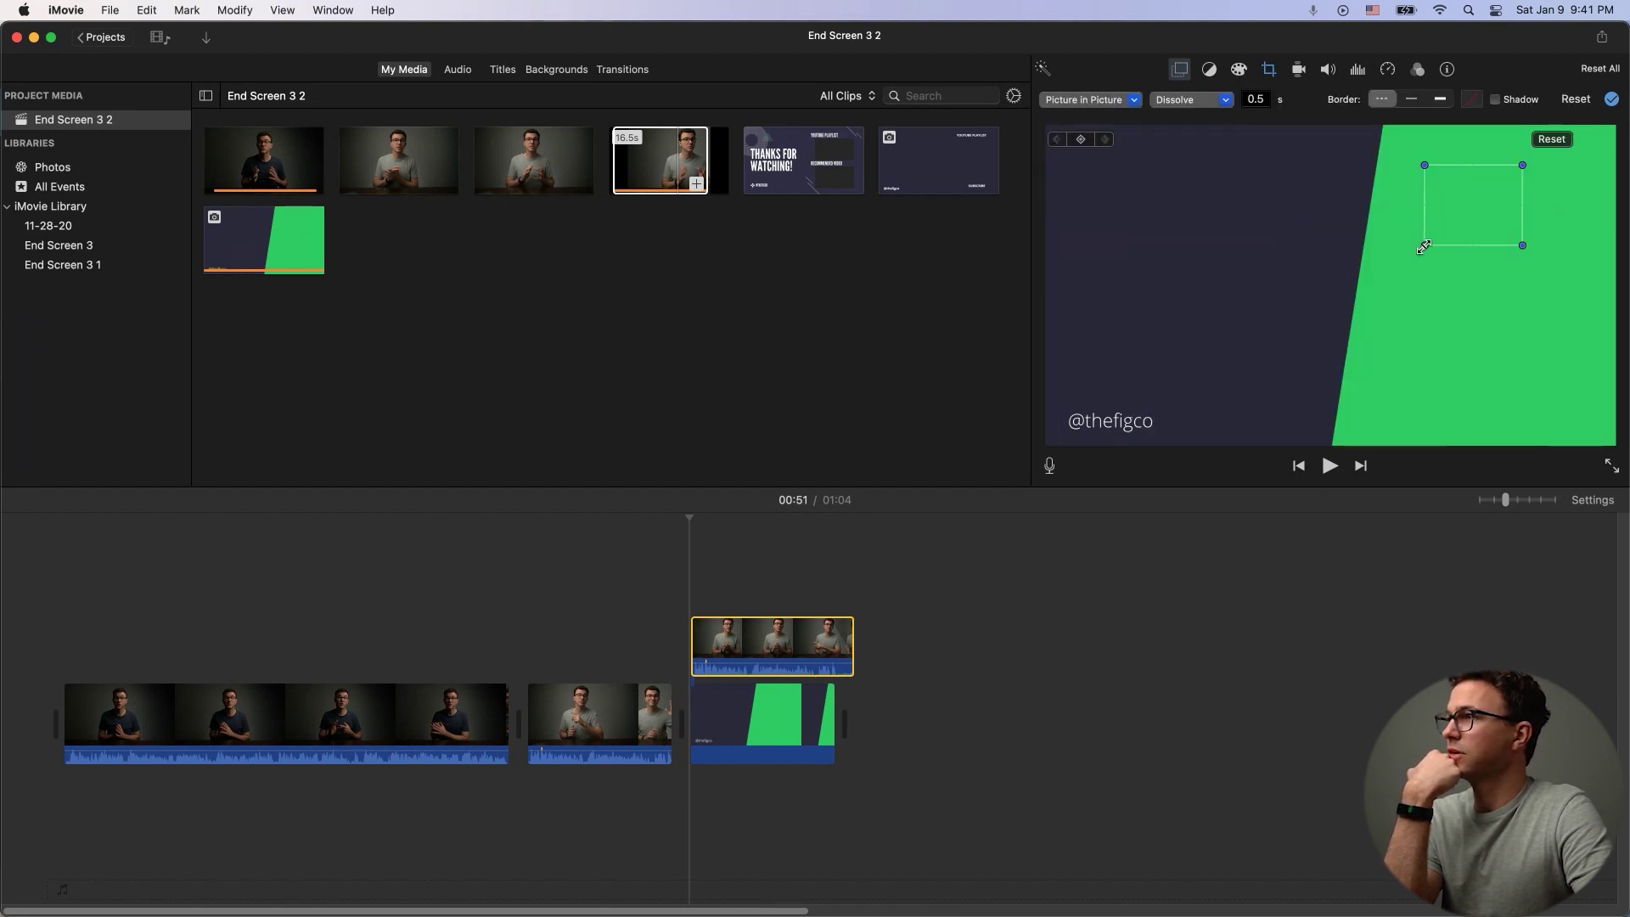
drag(1424, 247, 1189, 444)
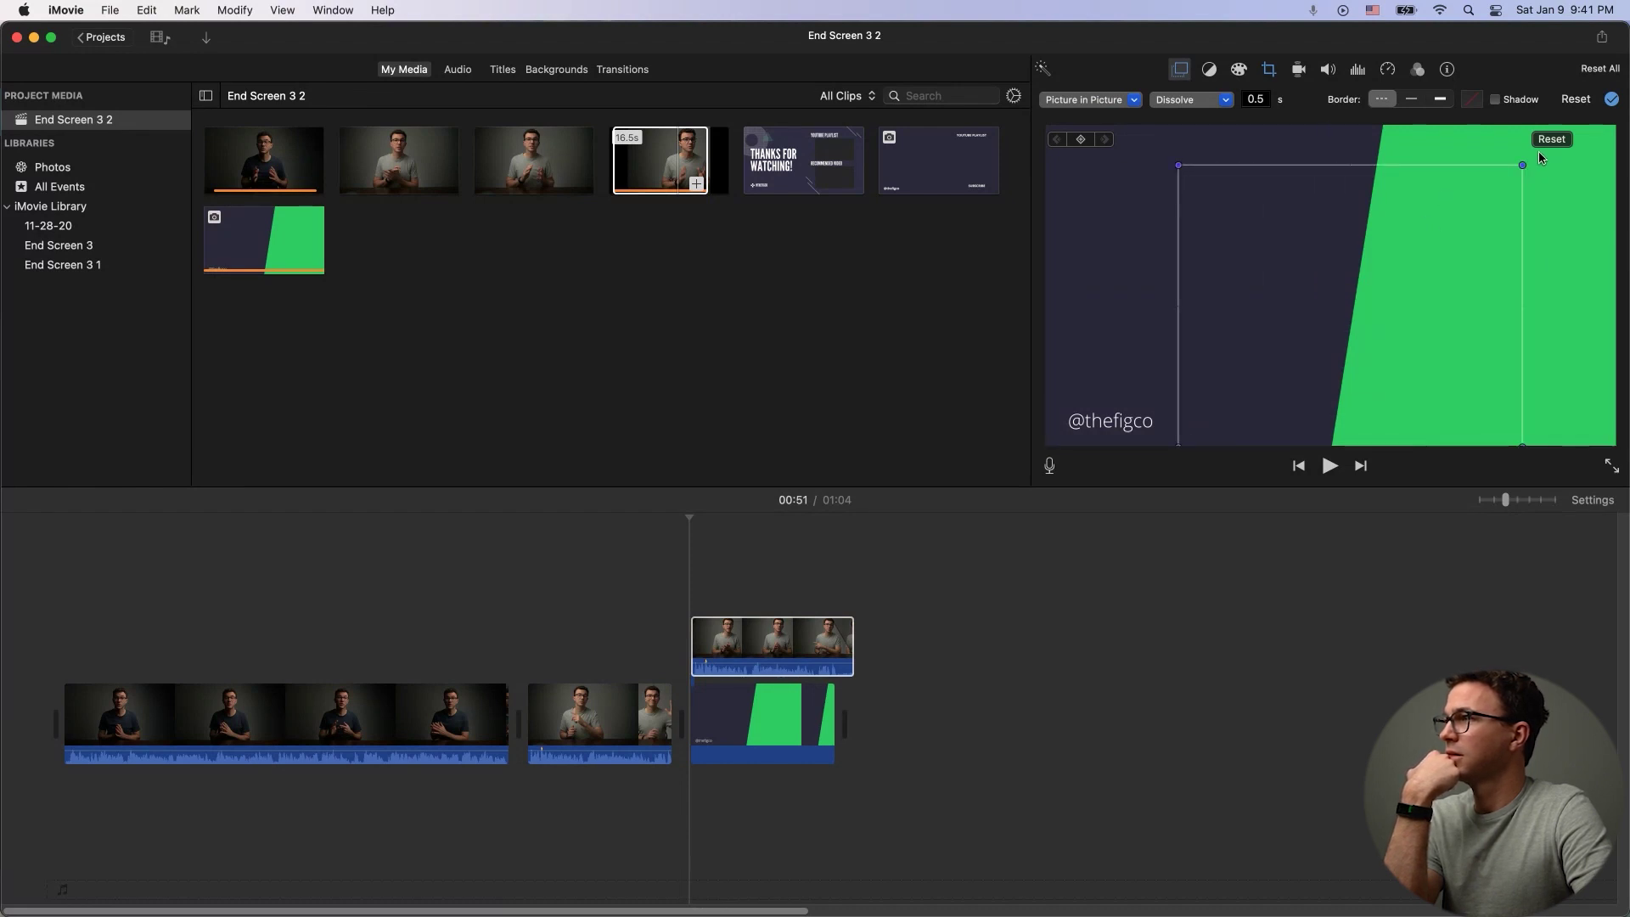
drag(1522, 168, 1574, 129)
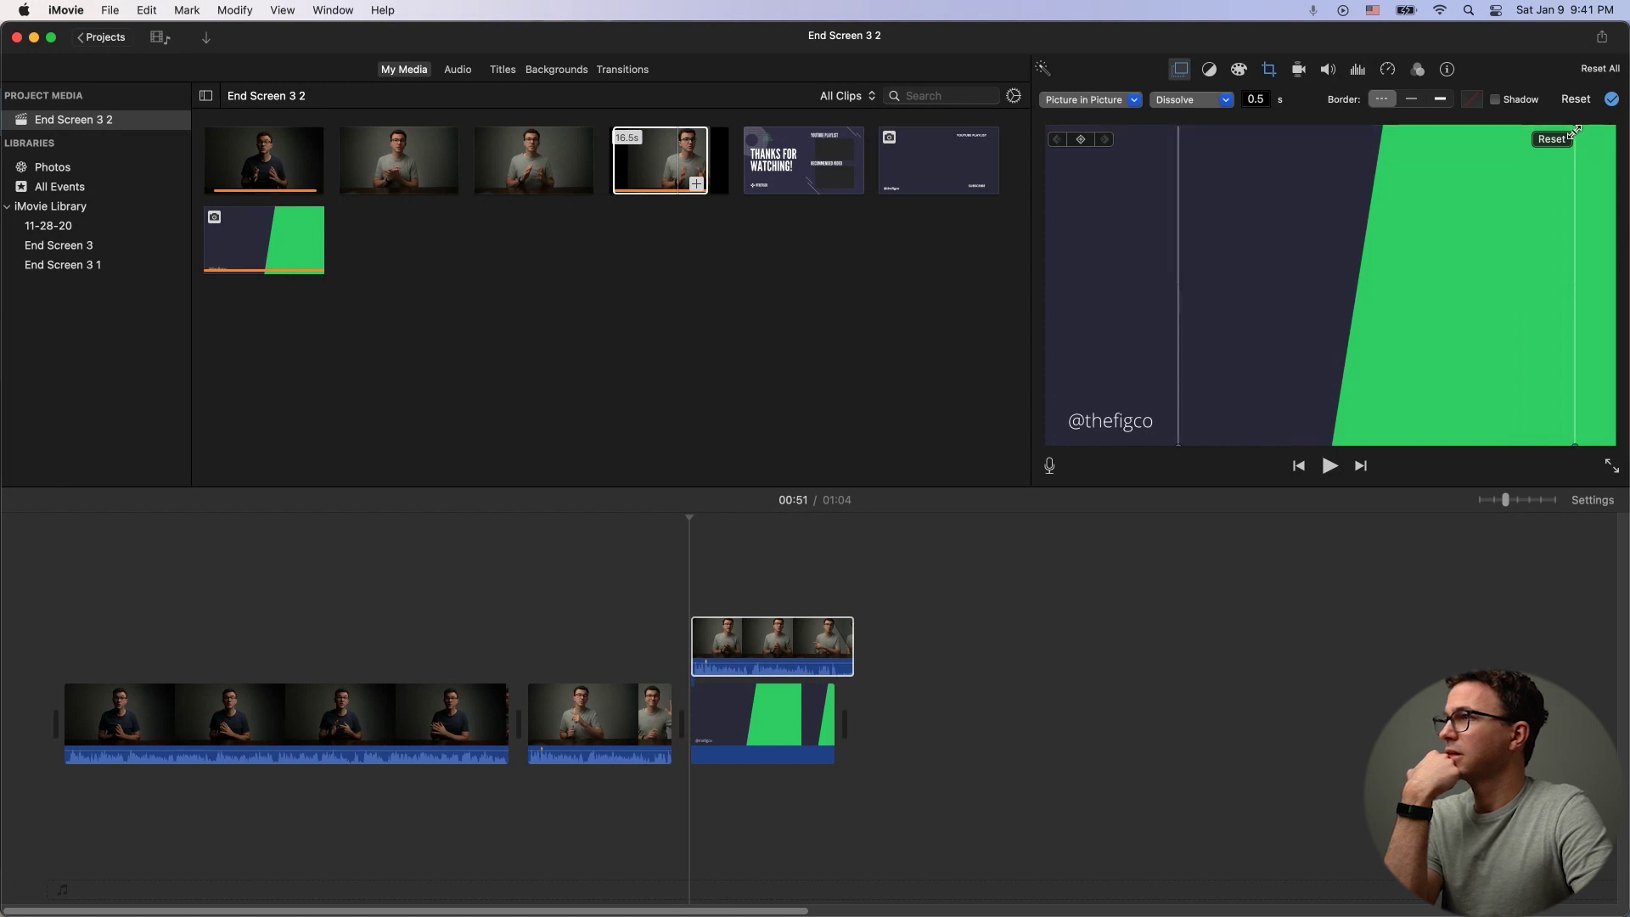
Step: Swap the stacked clips so the talking clip is on the main track and the green end screen image lies above it
mouse_move(764, 649)
mouse_down()
mouse_move(942, 692)
mouse_move(789, 616)
mouse_move(764, 618)
mouse_move(762, 679)
mouse_up()
click(764, 717)
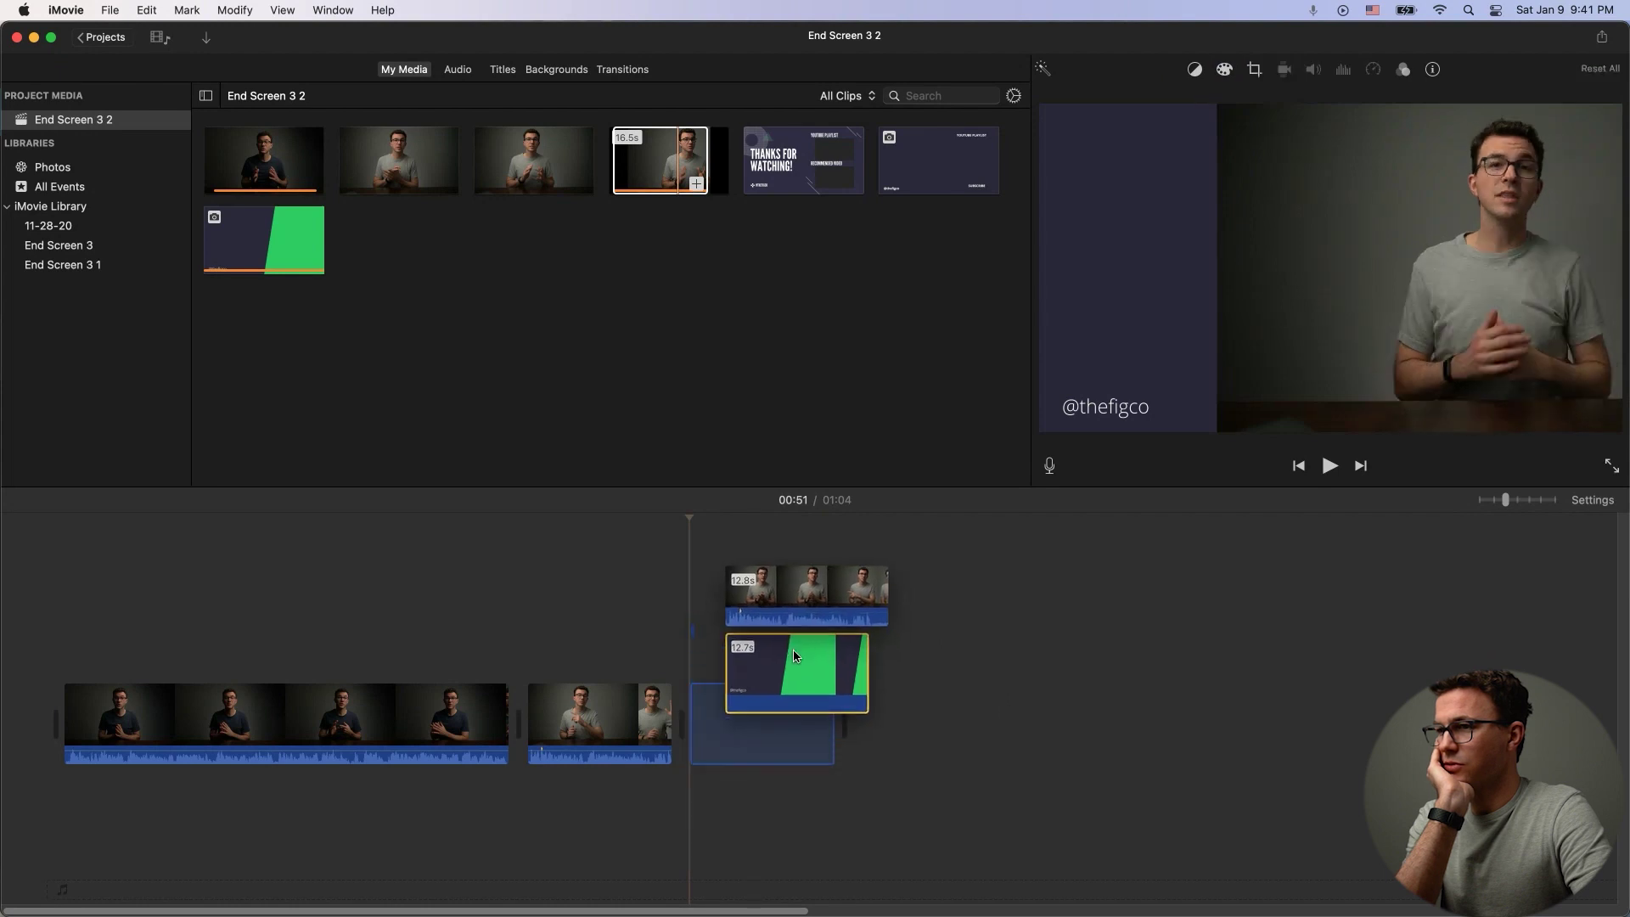
key(super+z)
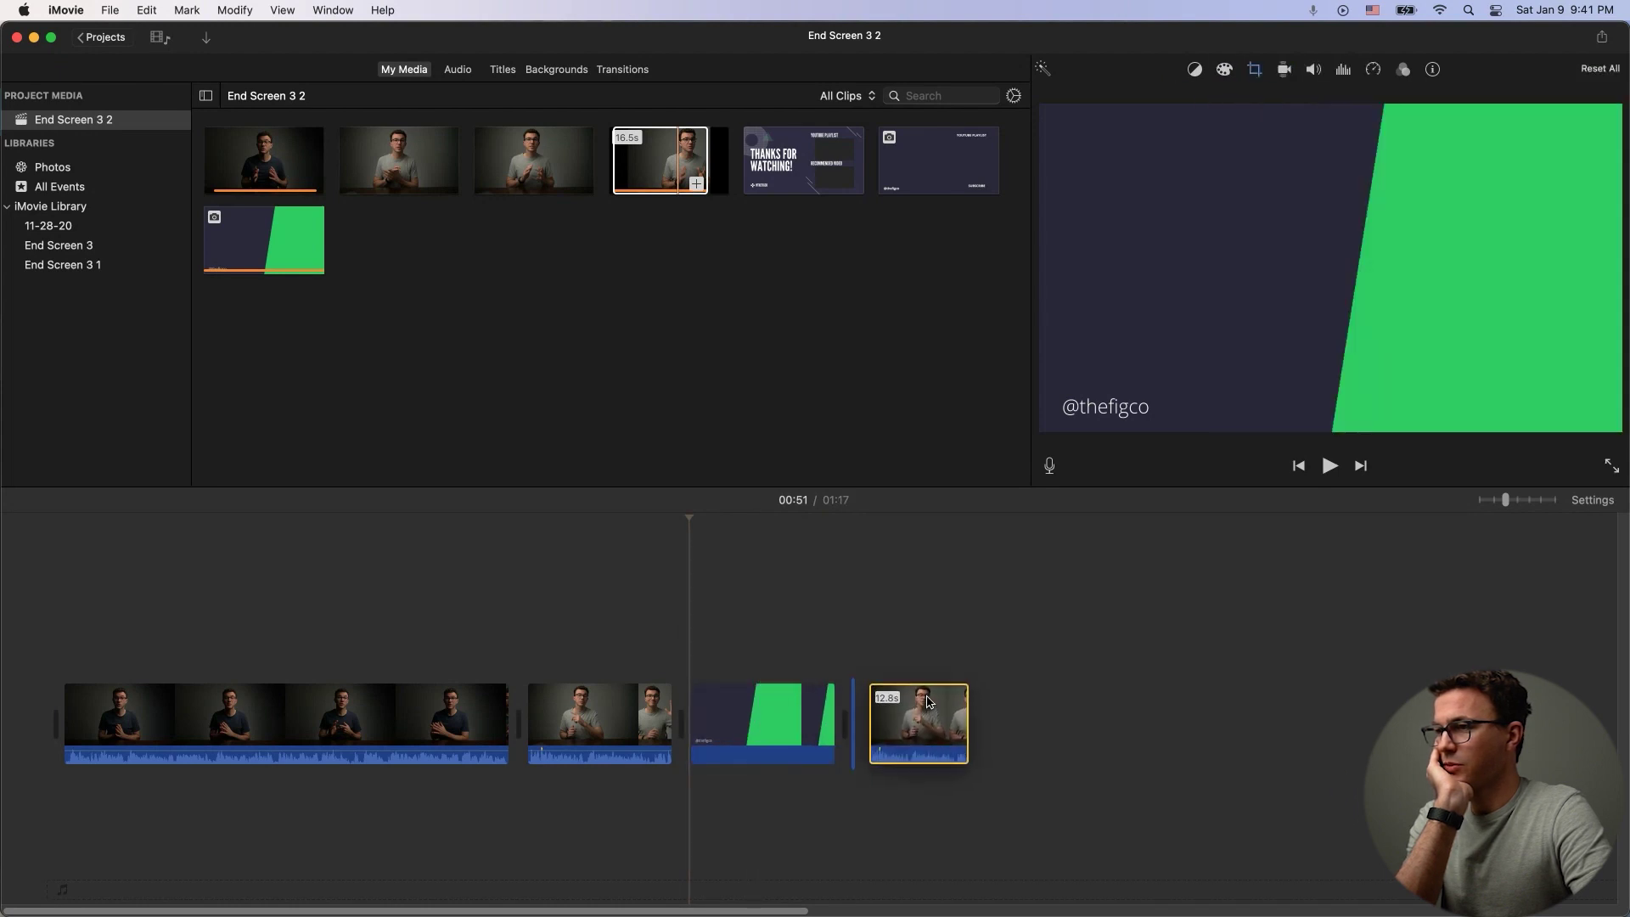
drag(758, 710, 762, 628)
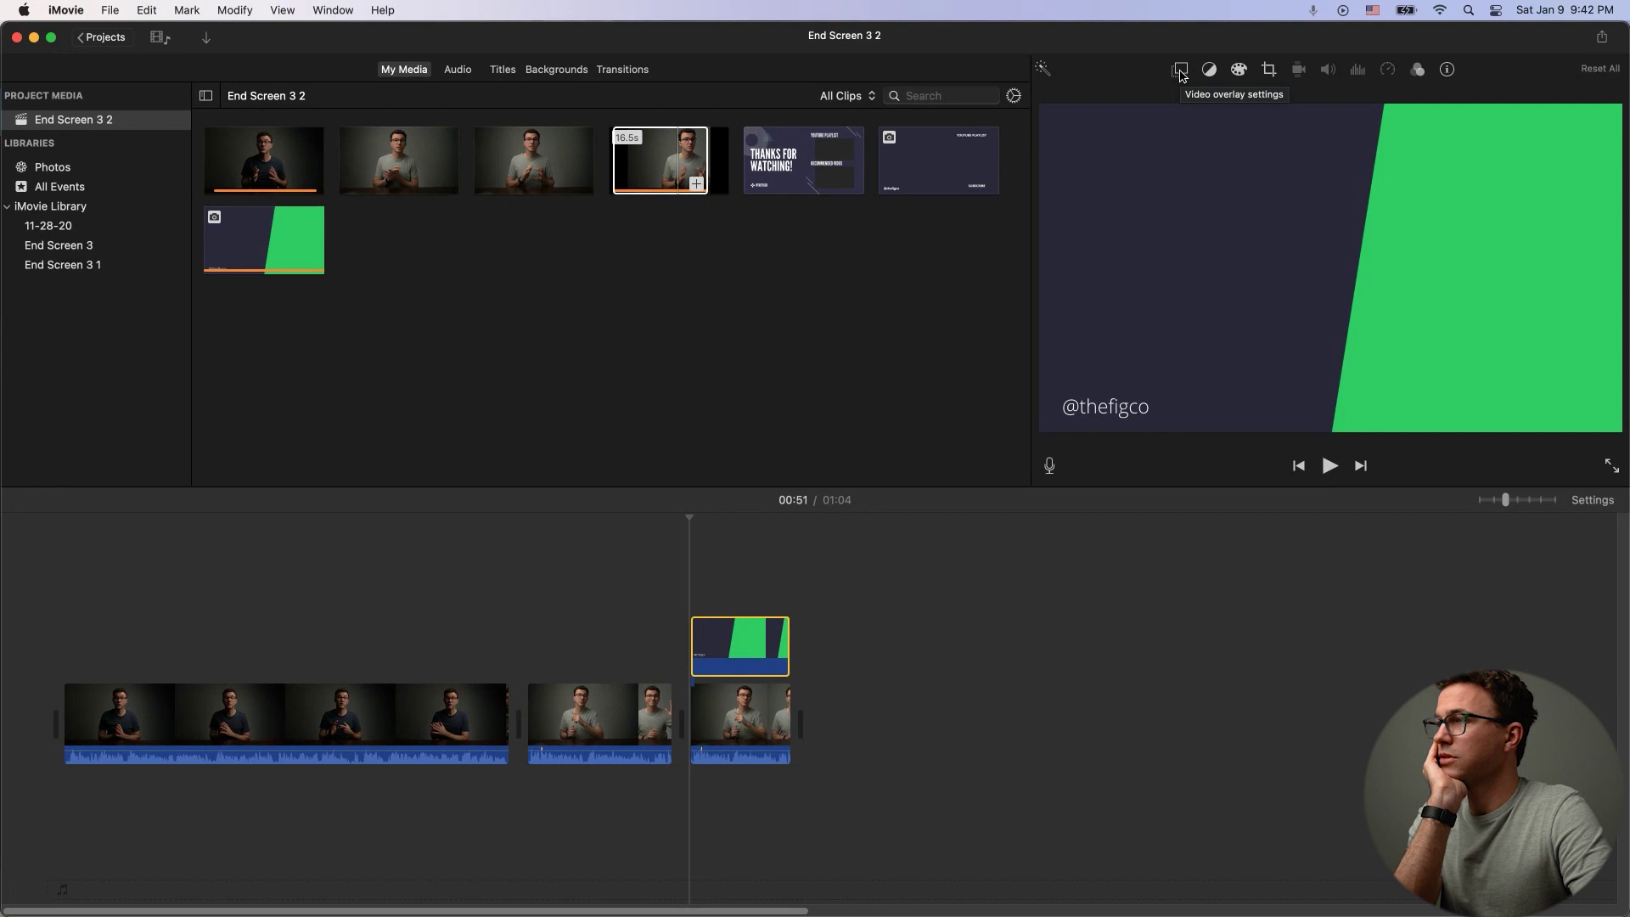
Step: Set the end screen image's video overlay to Green/Blue Screen
click(1180, 70)
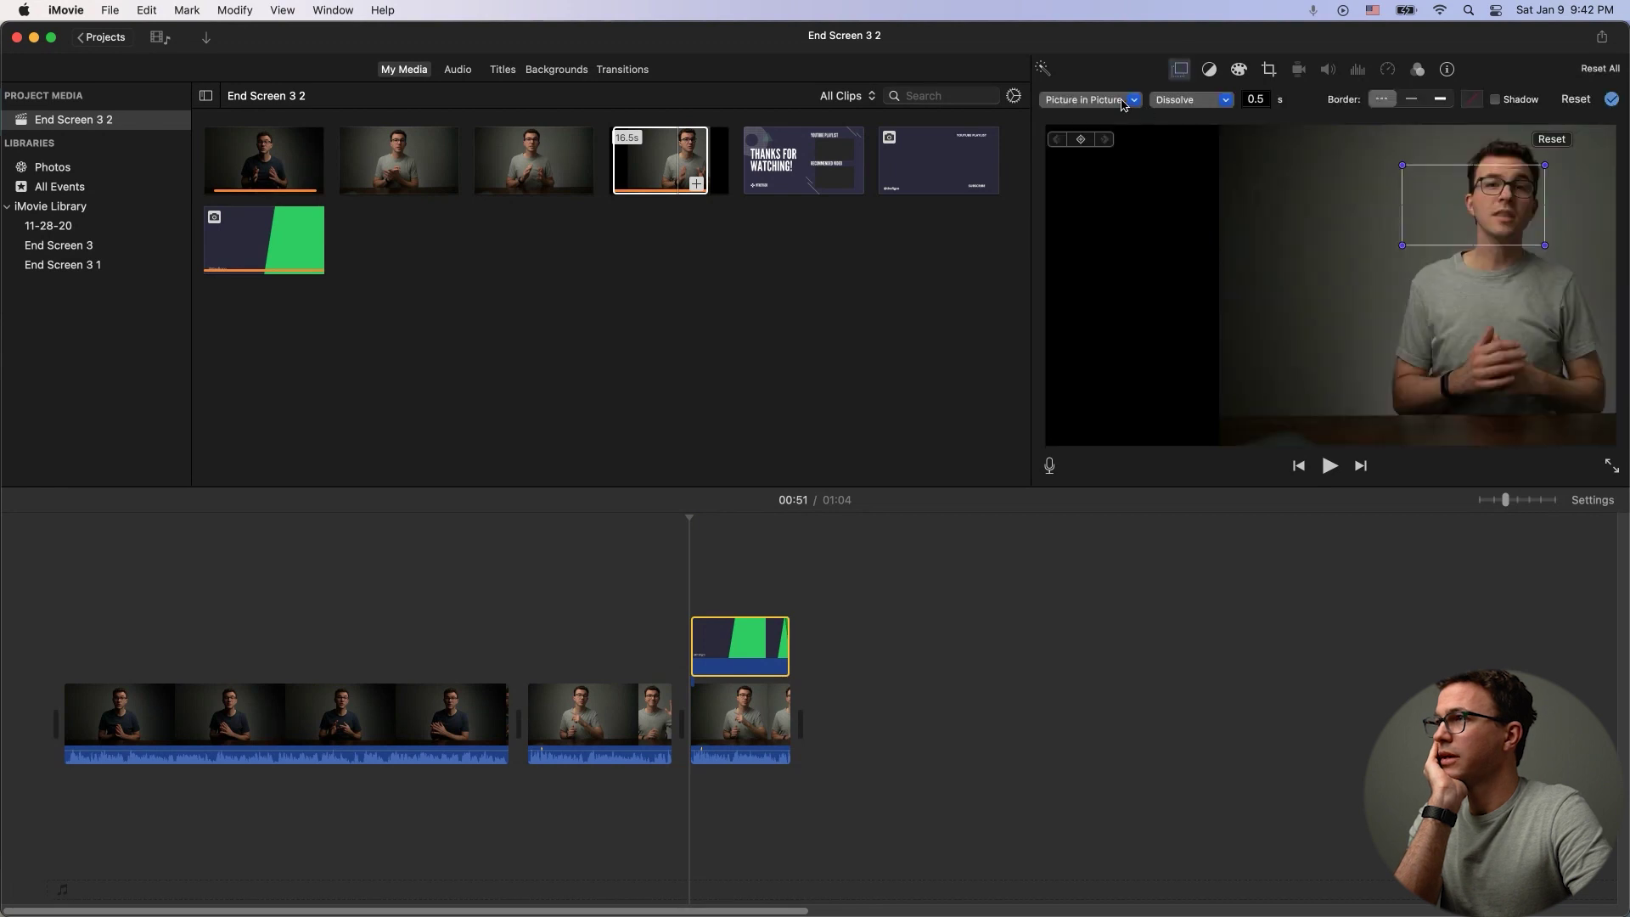
click(1122, 104)
click(1110, 140)
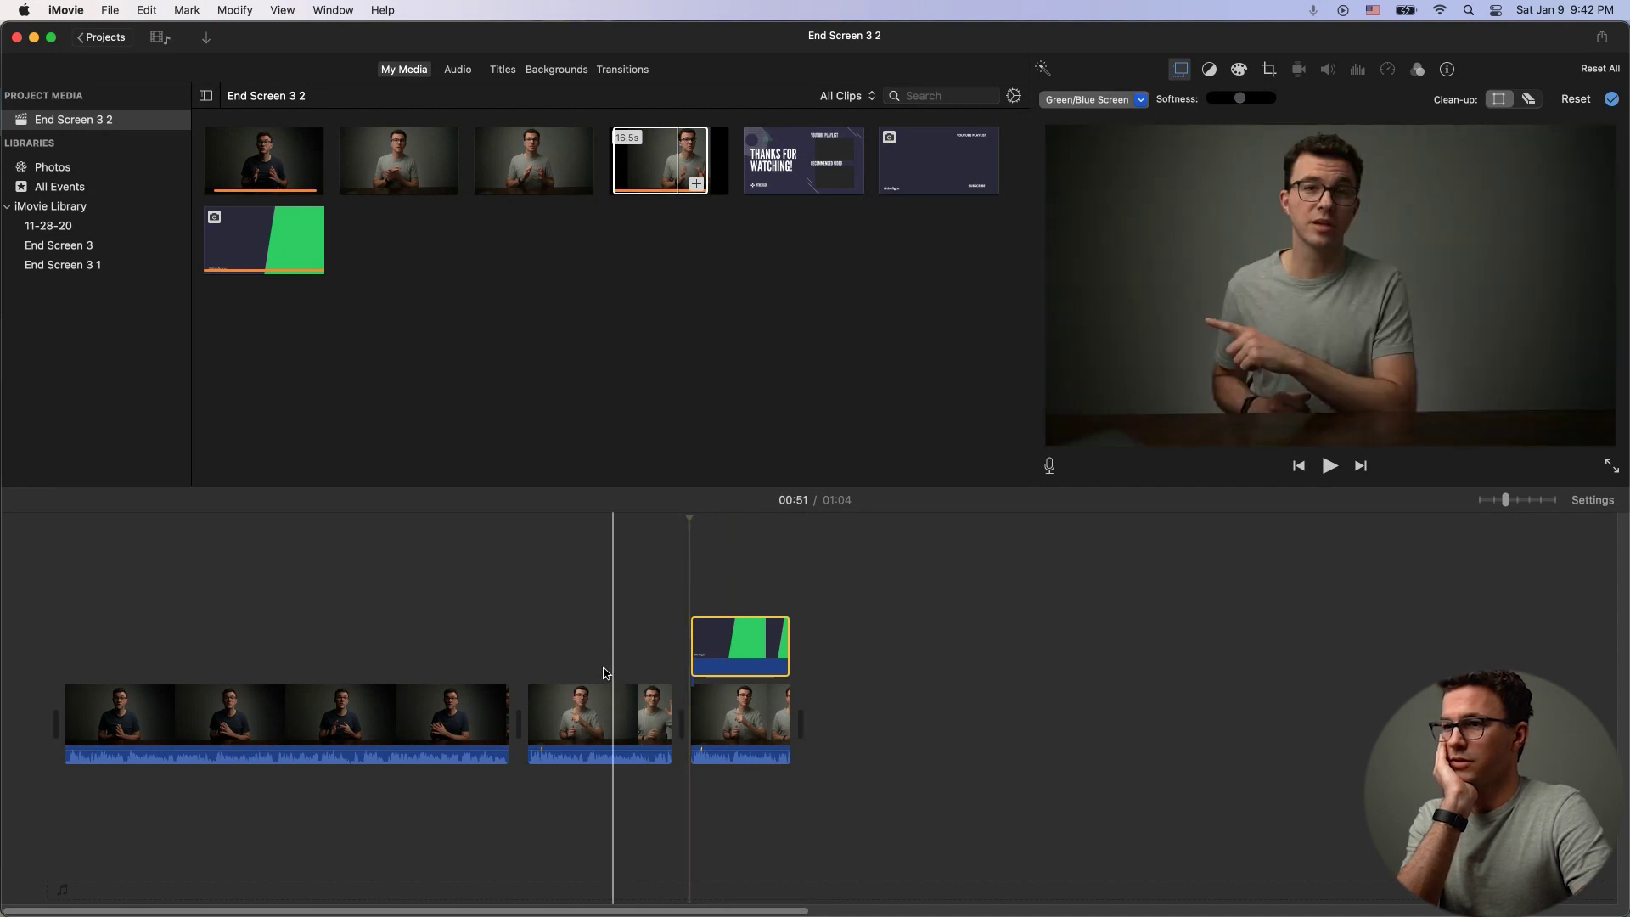
Step: Delete the full-frame grey-shirt clip just before the end screen and play the transition from the opening clip into it
click(578, 719)
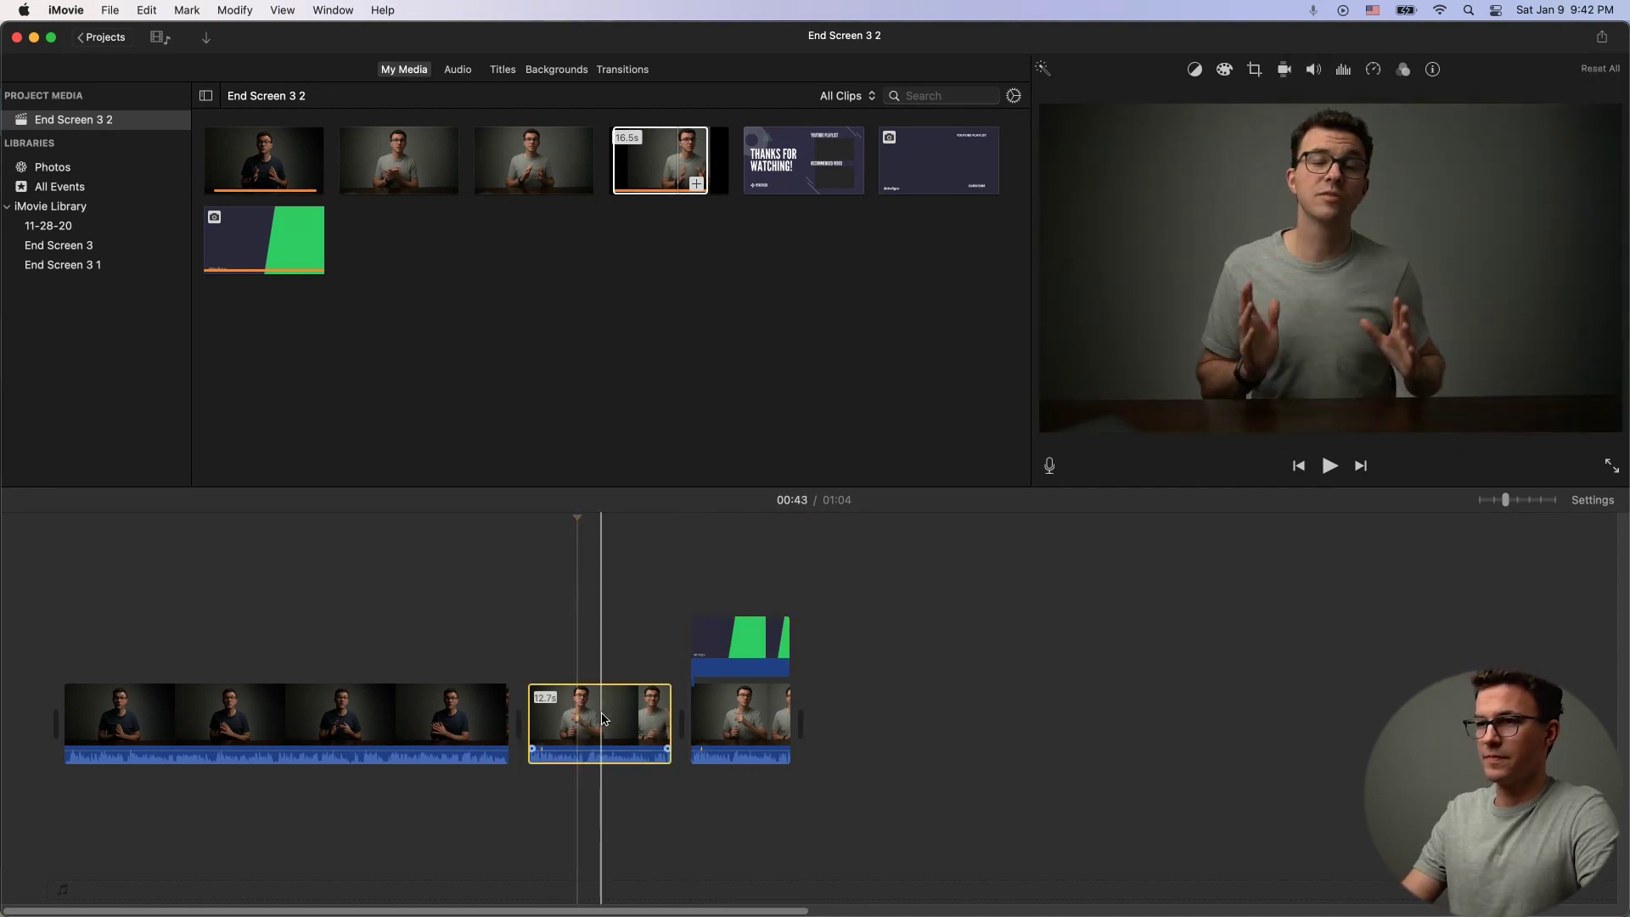
key(Delete)
click(438, 613)
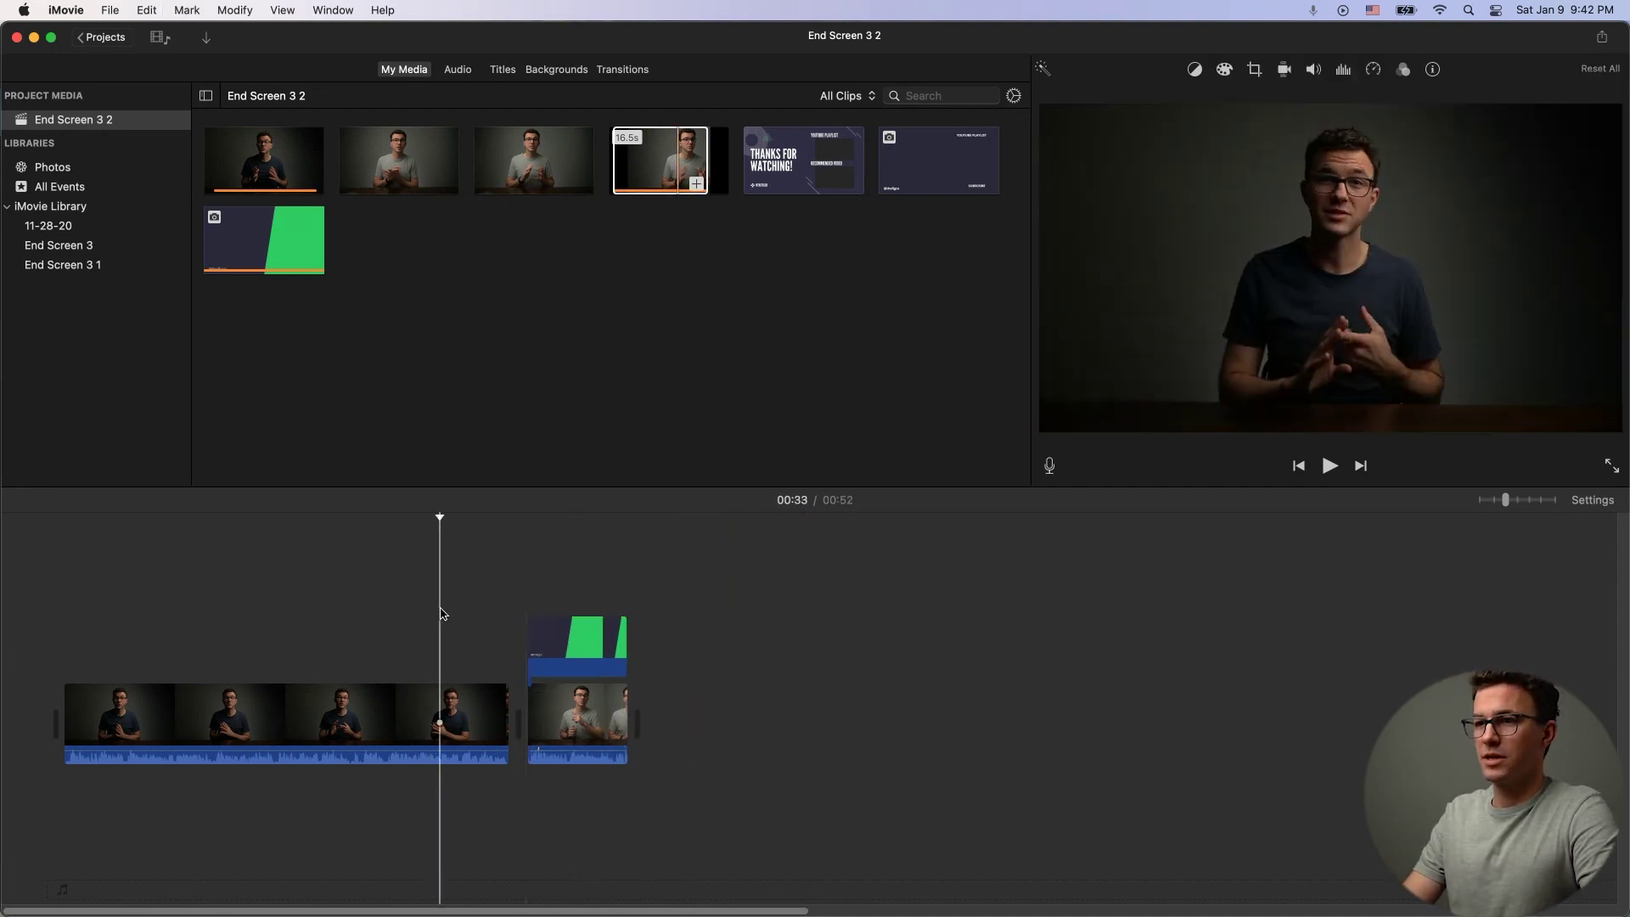
click(466, 616)
key(space)
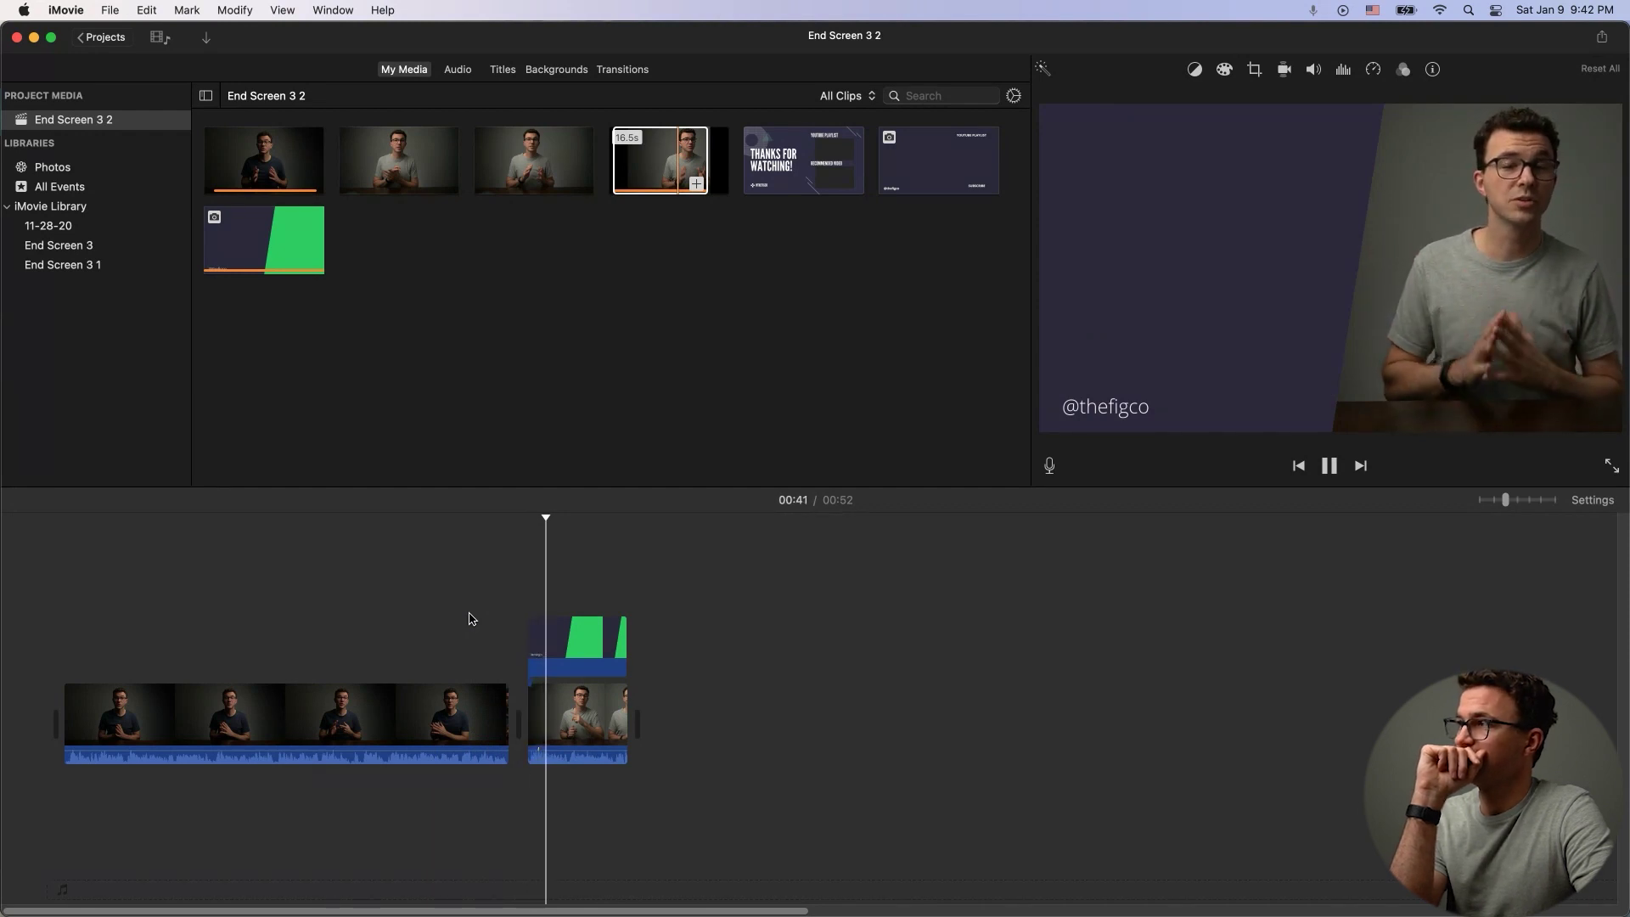
key(space)
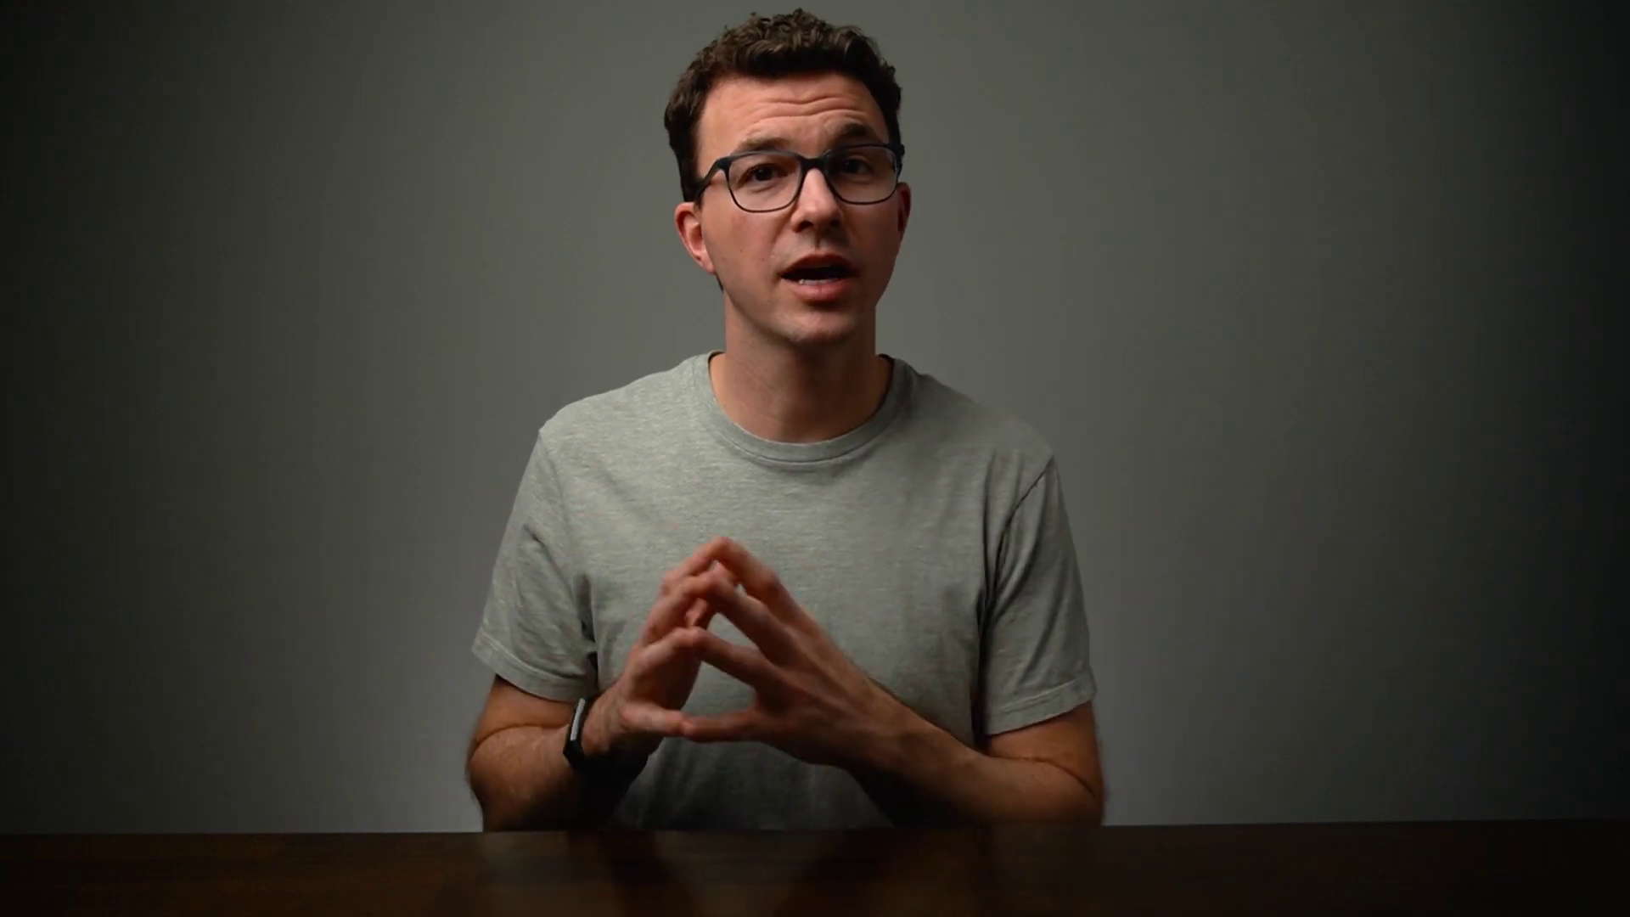